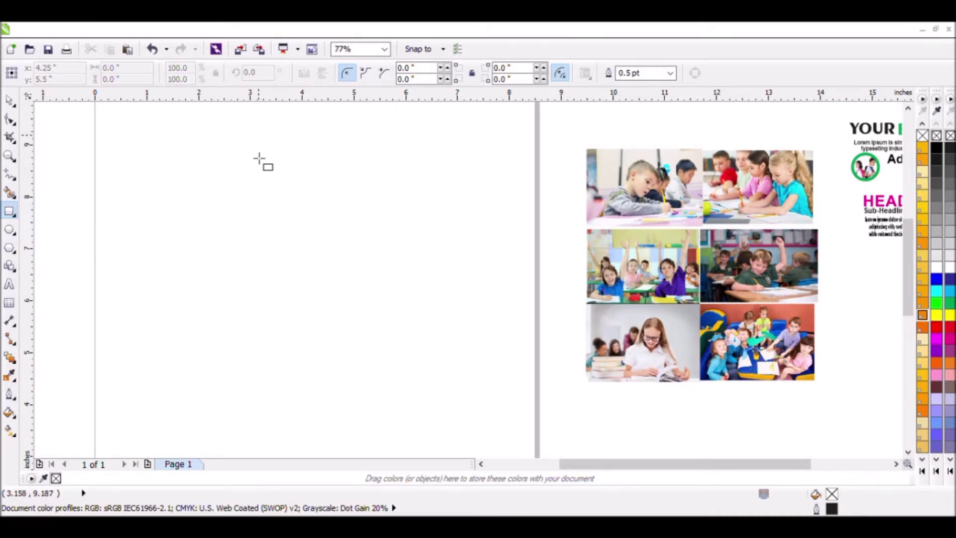
Step: Draw a rectangle on the page and set its size to 5 in wide by 6 in high
drag(245, 146, 391, 345)
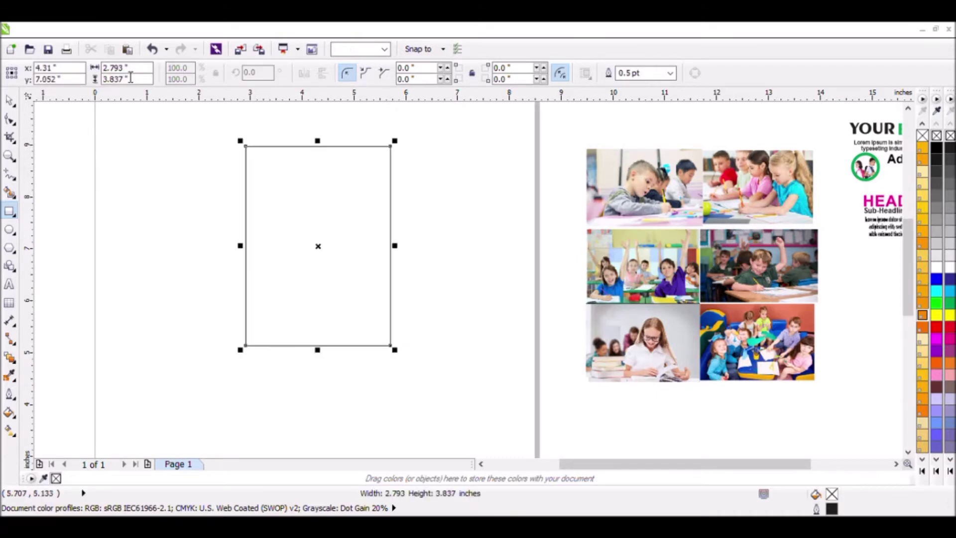
click(105, 68)
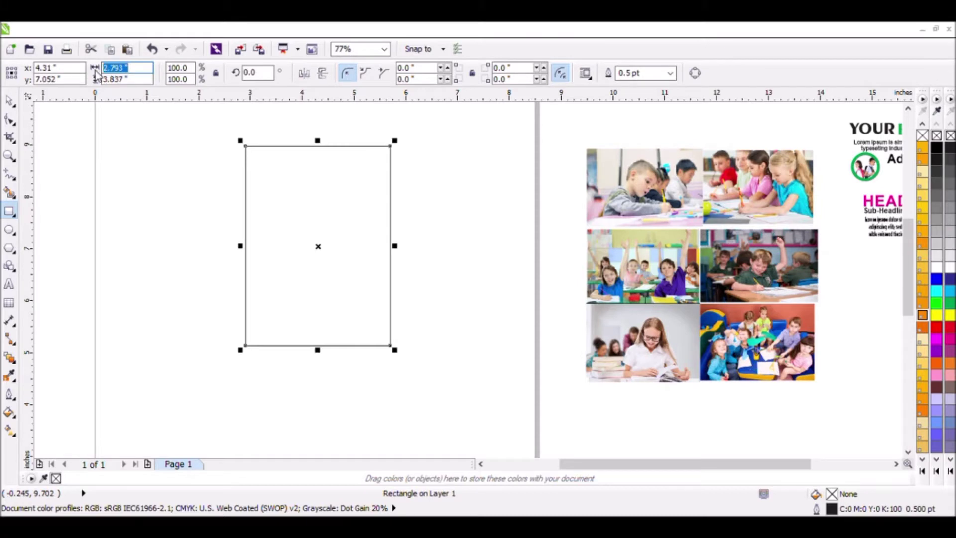
text(5)
key(Tab)
text(6)
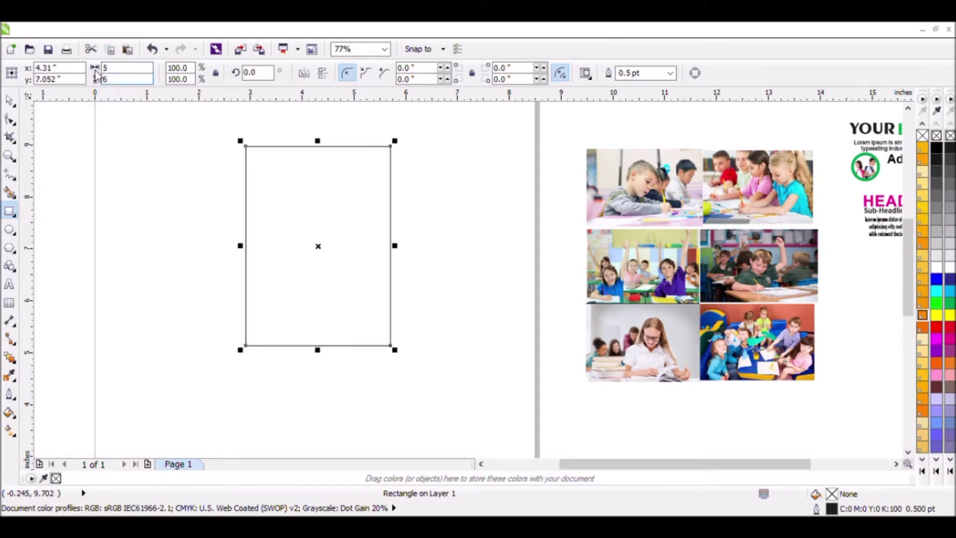
key(Return)
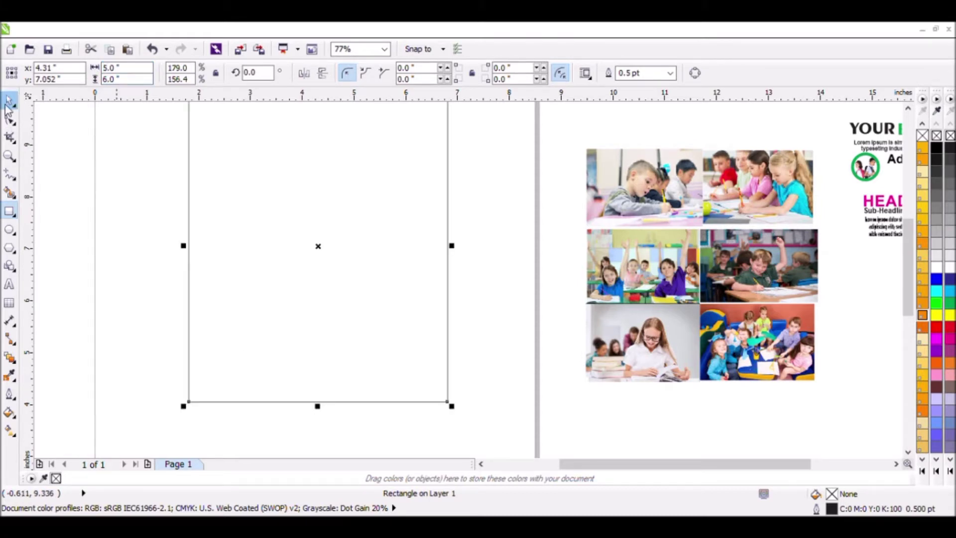
Step: Move the rectangle down so it fits in view and set its width to 4 in
key(space)
click(252, 205)
drag(275, 260, 368, 225)
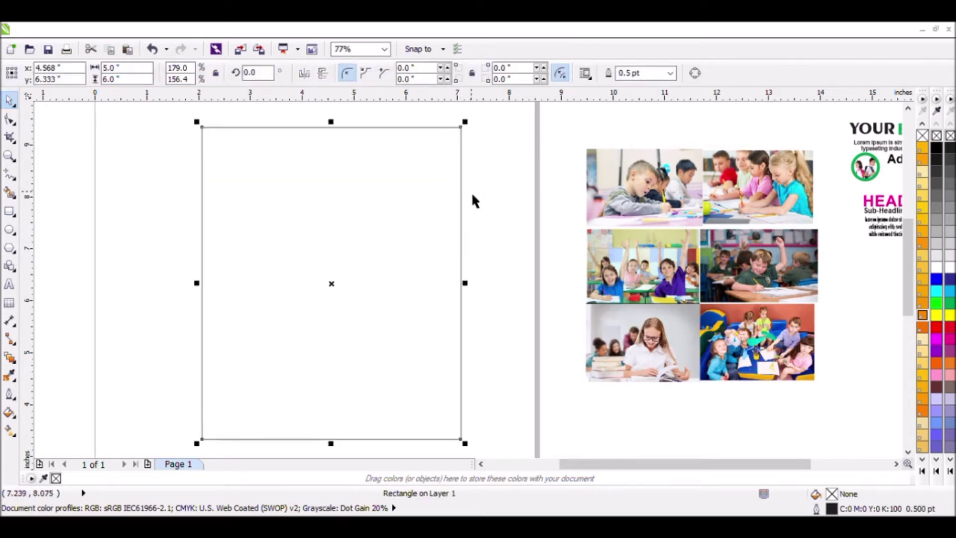
click(110, 68)
text(4)
key(Return)
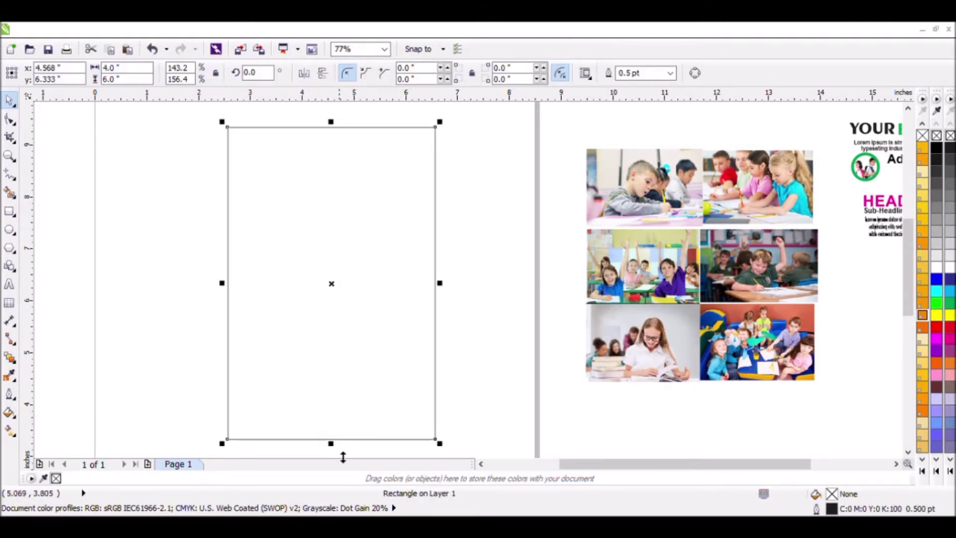
Step: Duplicate the rectangle from its top edge as a copy about 2.3 in high, and convert the copy to curves
drag(331, 443, 340, 263)
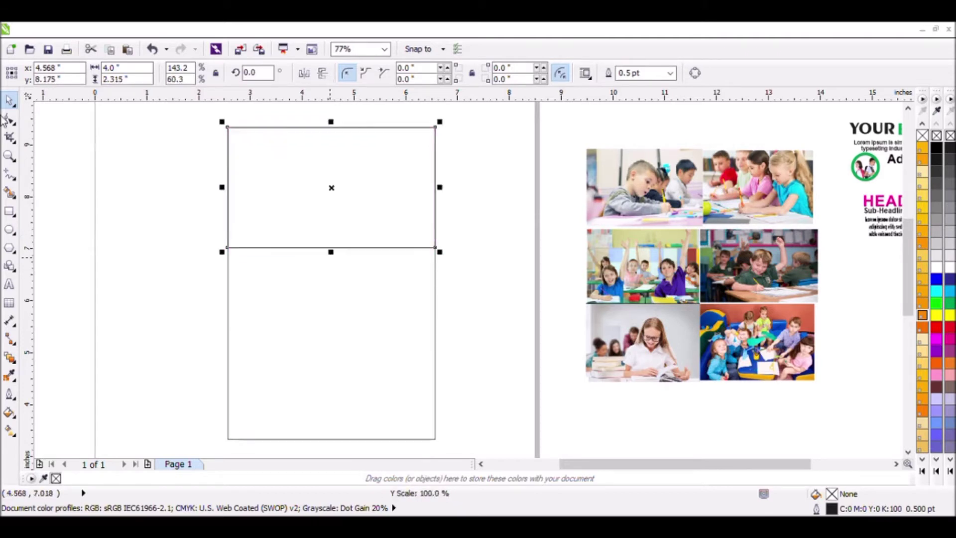
click(6, 121)
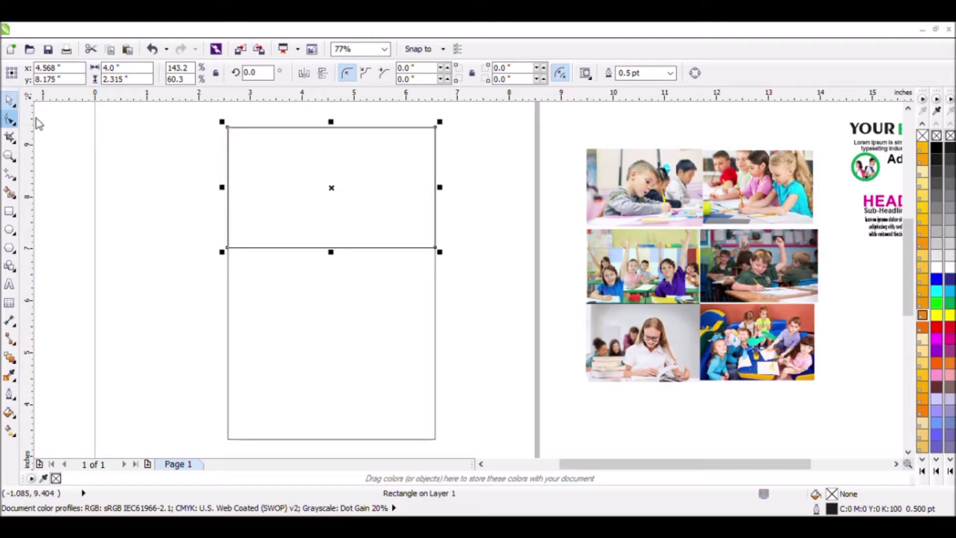
click(695, 72)
Step: Delete the copy's lower-right node, convert the resulting diagonal to a curve and bow it outward toward the lower right
click(435, 248)
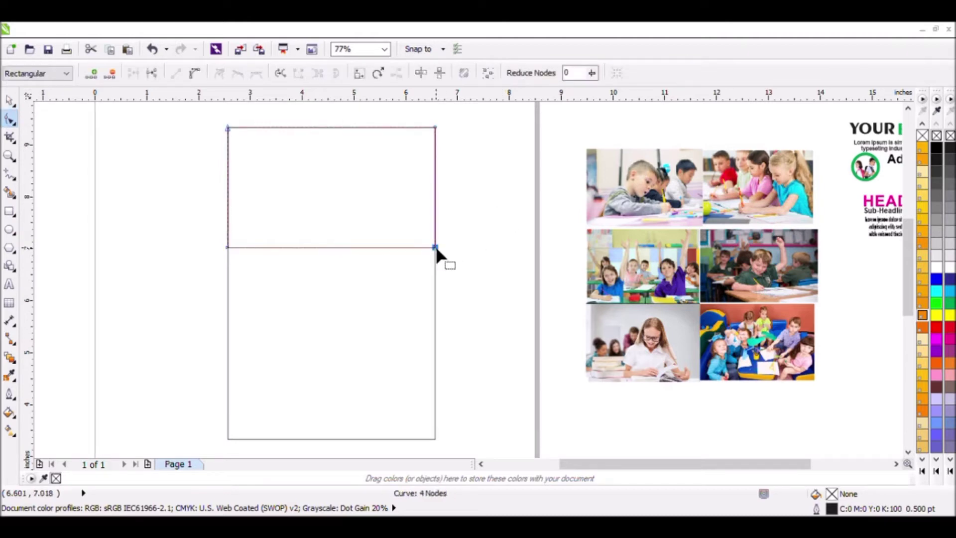
key(Delete)
click(174, 142)
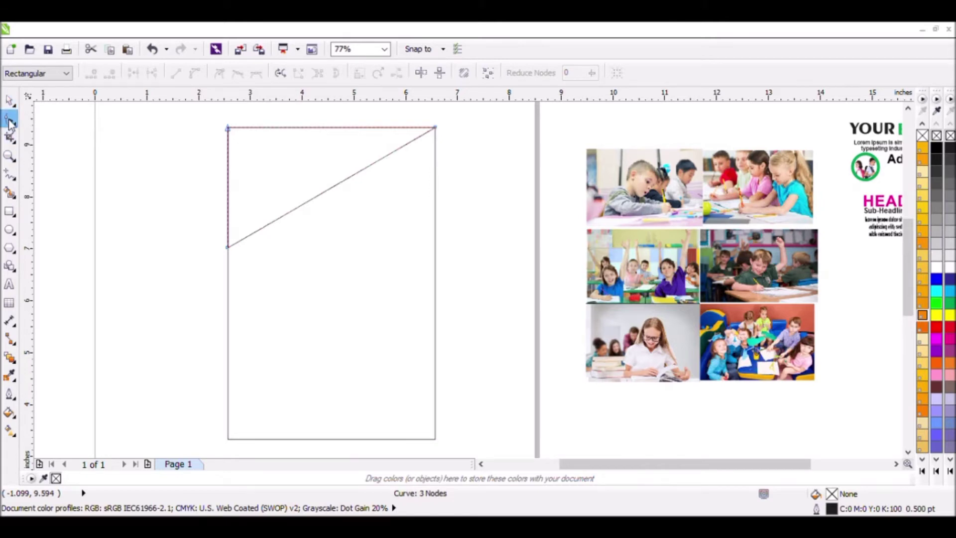
click(327, 189)
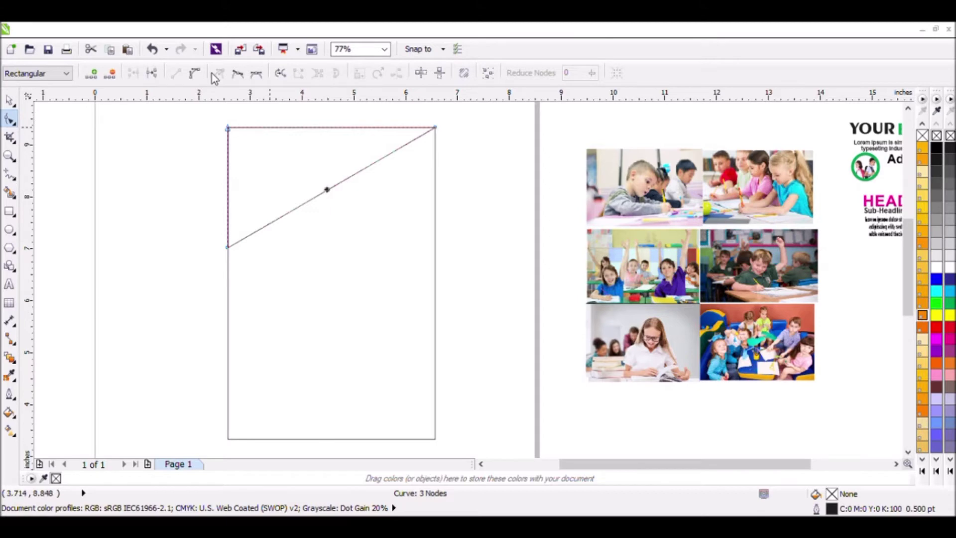
click(193, 75)
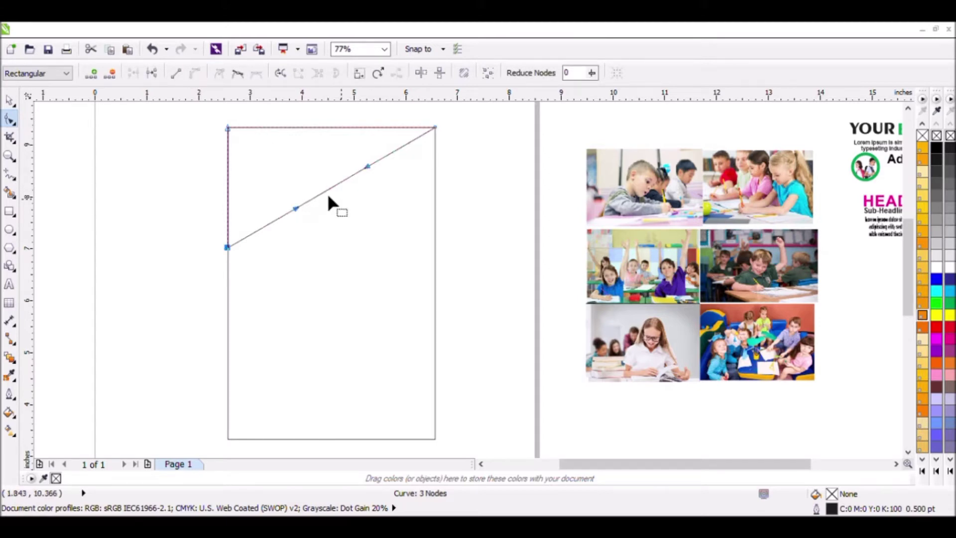
drag(327, 194, 347, 231)
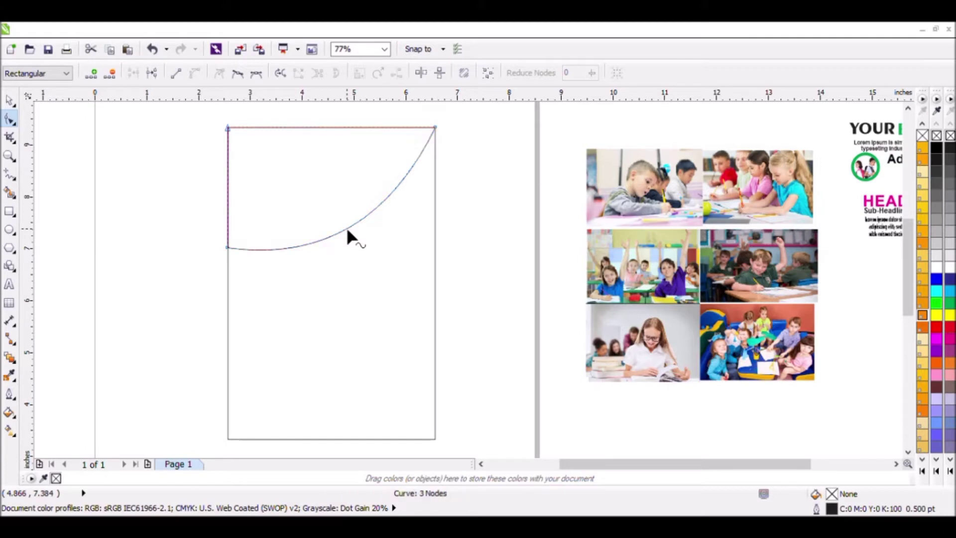
Step: Make a proportionally smaller duplicate of the curved shape, about 3.8 by 2.25 in, anchored at its upper-left corner
click(11, 102)
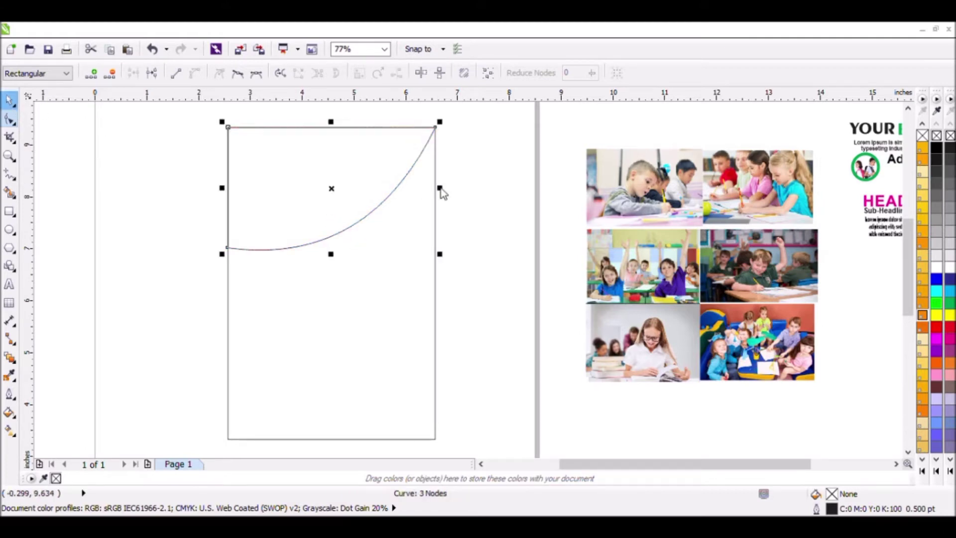
click(404, 186)
click(409, 183)
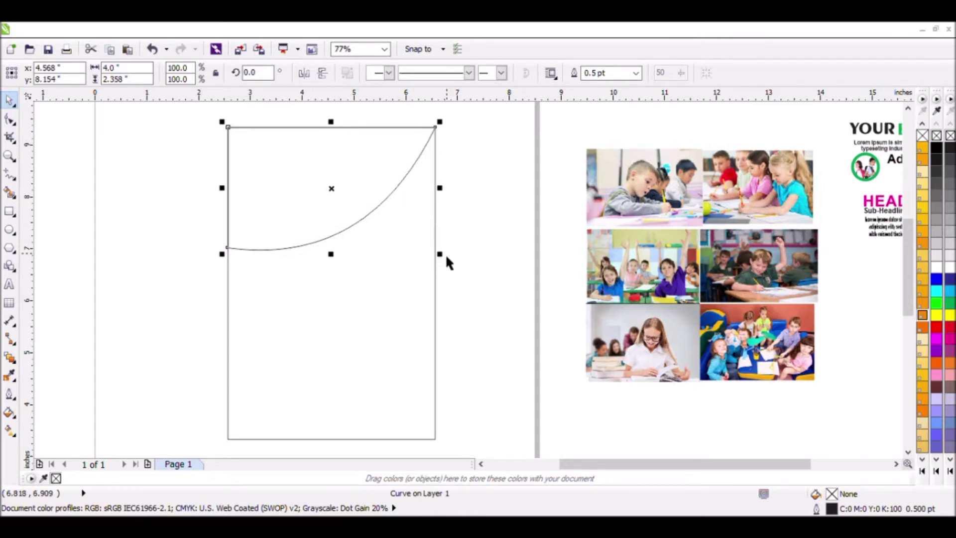
drag(448, 265, 438, 259)
key(Escape)
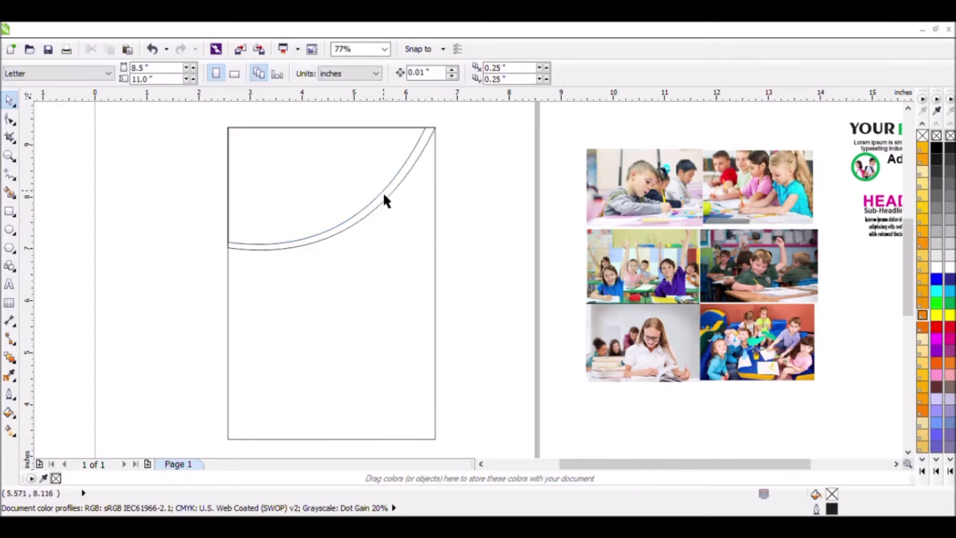
Step: Fill the largest curved shape with a horizontal fountain fill from dark brown to yellow
click(393, 209)
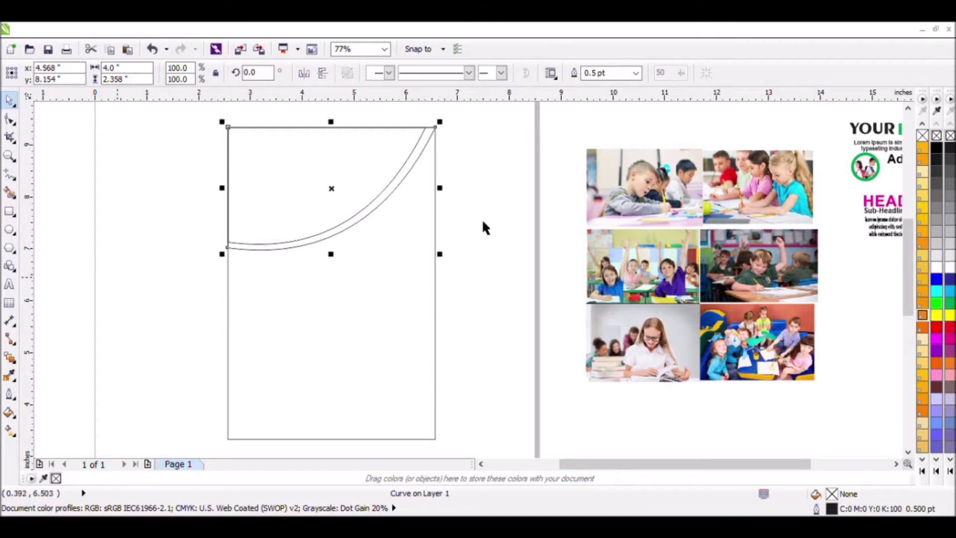
click(937, 389)
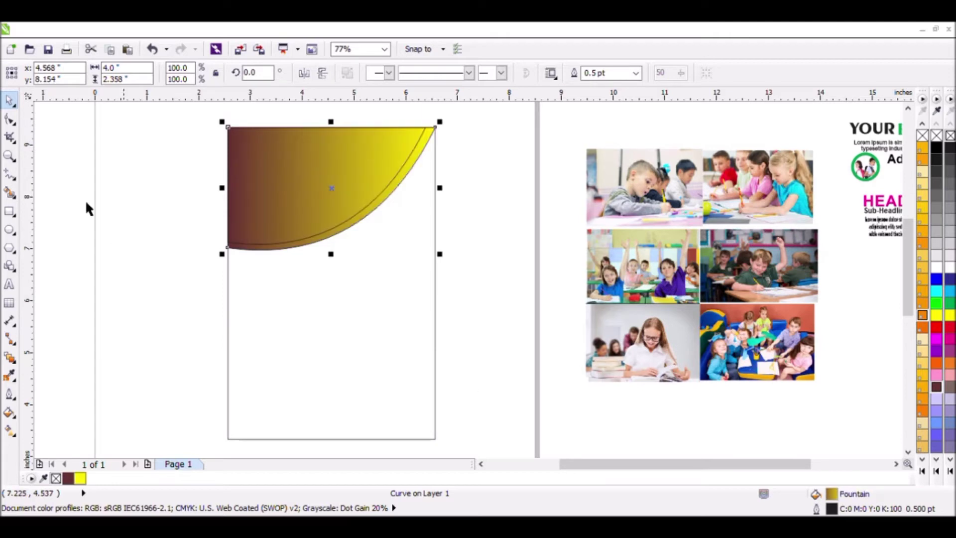
Step: Duplicate the second curved shape at a smaller scale, about 3.6 by 2.1 in, keeping the upper-left corner fixed
click(334, 204)
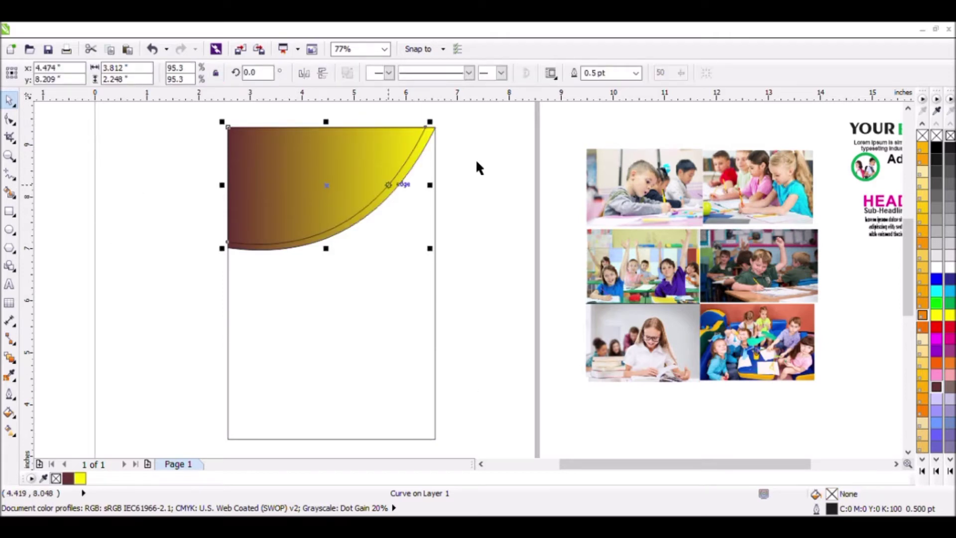
click(403, 215)
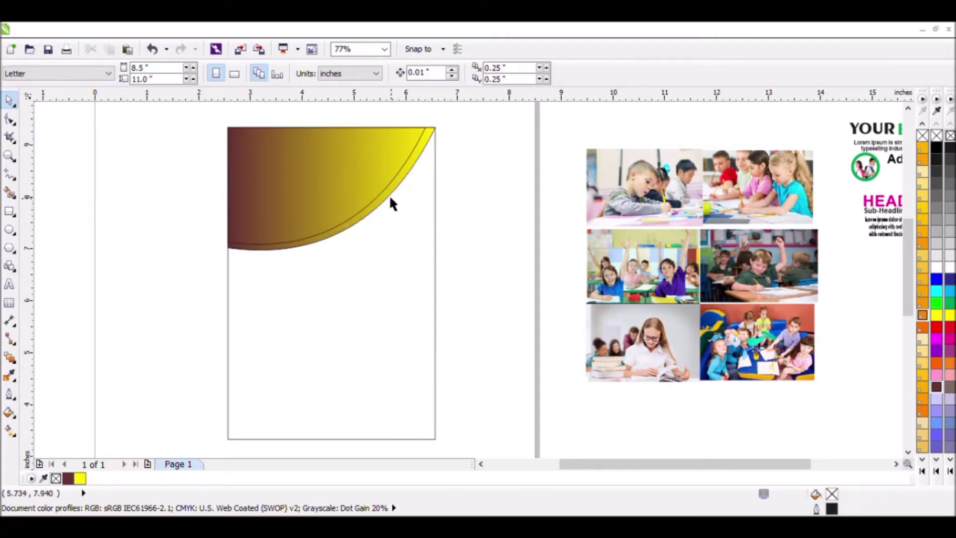
click(351, 230)
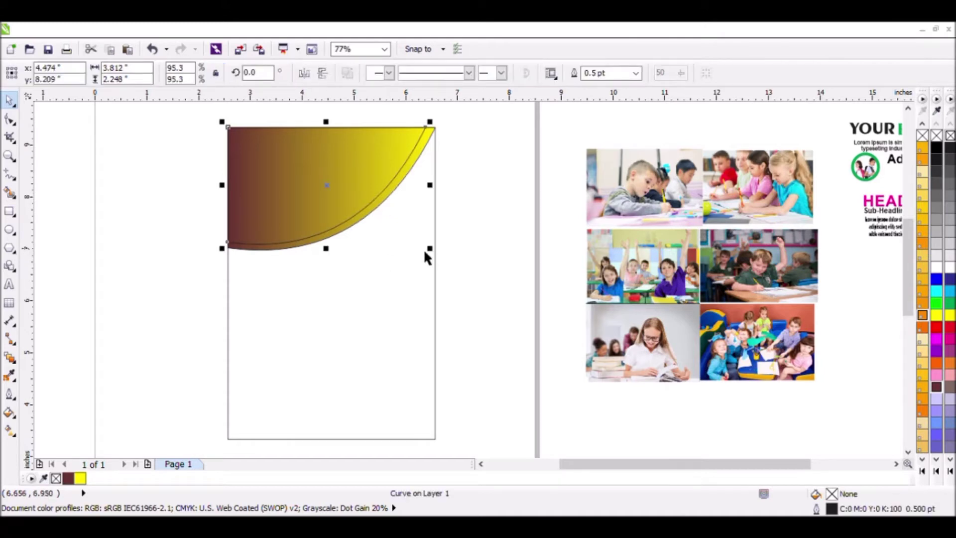
mouse_move(430, 248)
mouse_down()
mouse_move(438, 258)
mouse_move(427, 252)
mouse_up()
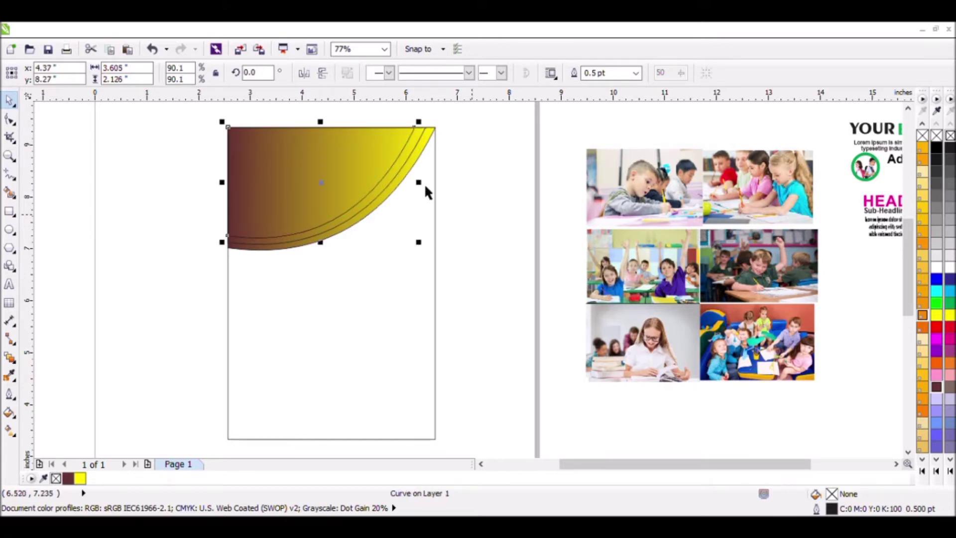
Step: Fill the second-largest curved shape with solid yellow
click(422, 187)
click(408, 164)
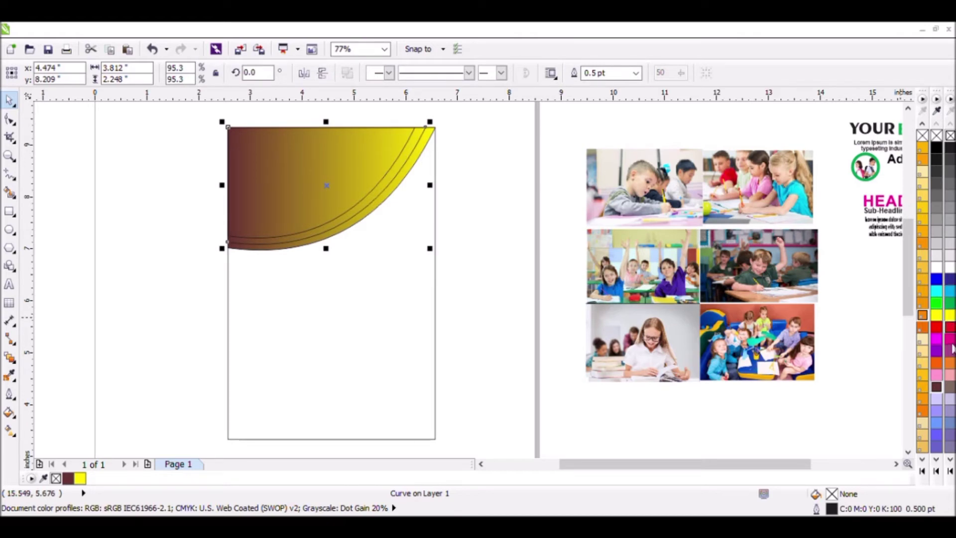
click(950, 314)
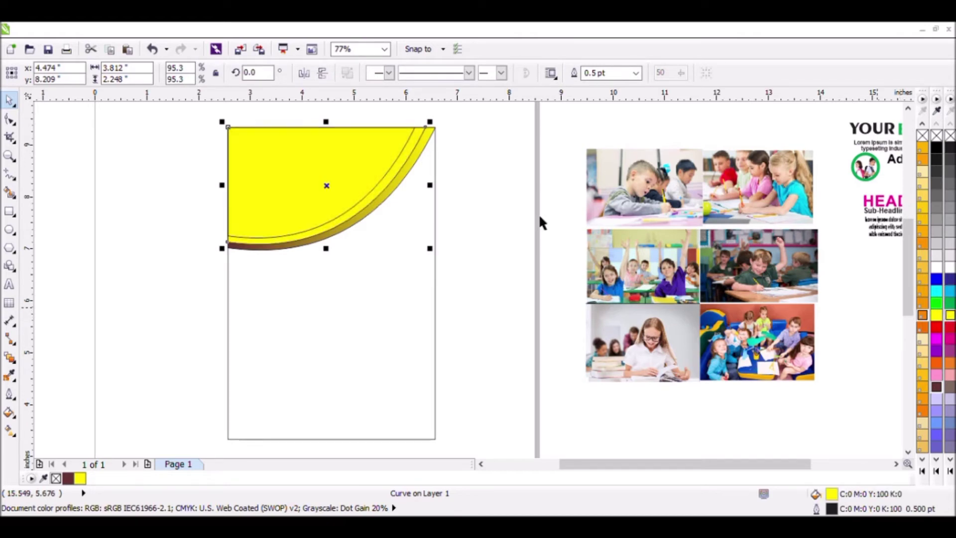
click(539, 213)
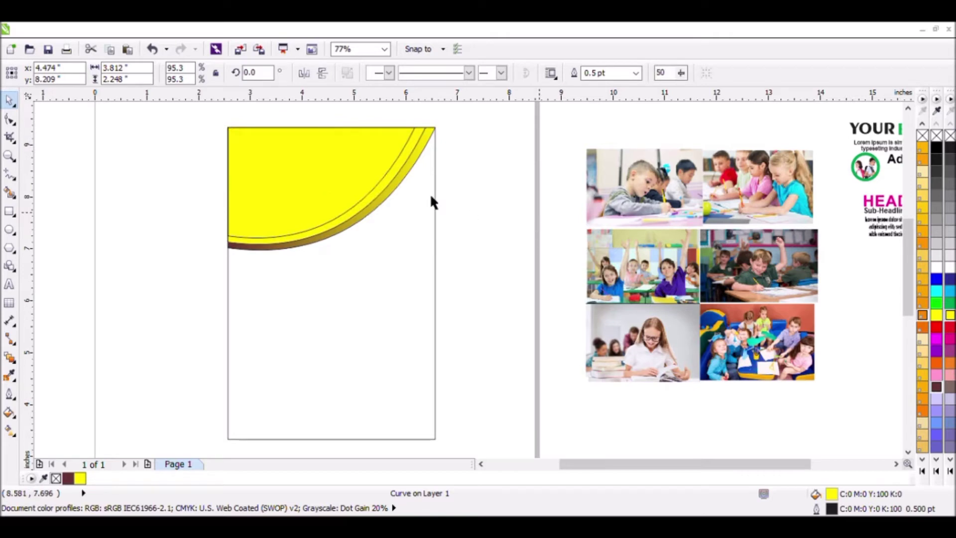
Step: Fill the second-largest curved shape with magenta and lighten it to pink
click(402, 170)
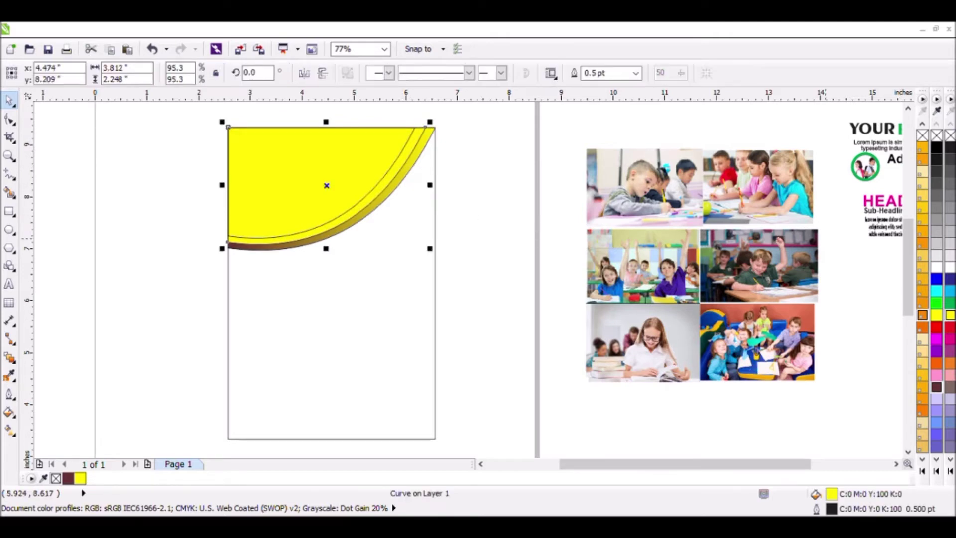
click(950, 341)
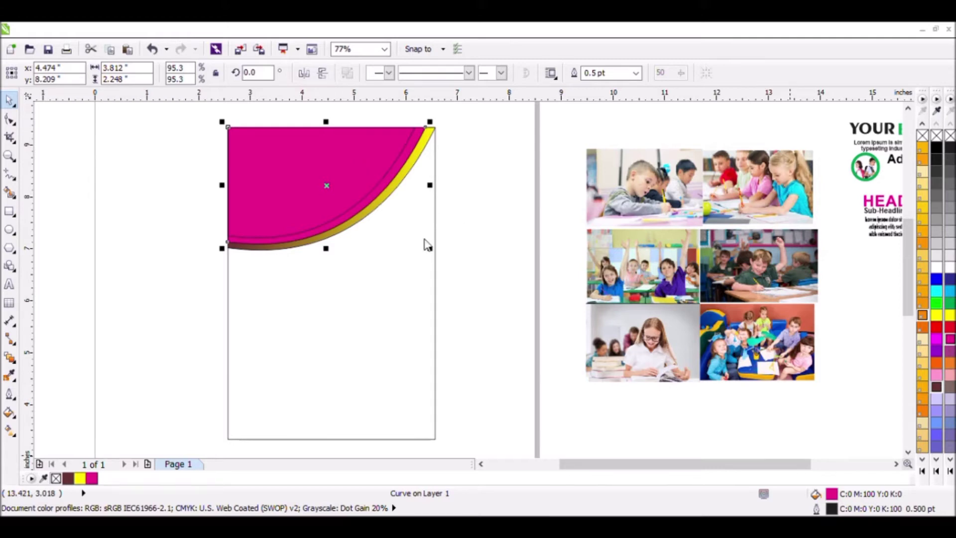
key(Escape)
Step: Duplicate the third curved shape as a smaller copy about 3.4 by 2.0 in, anchored at the upper-left corner
click(369, 187)
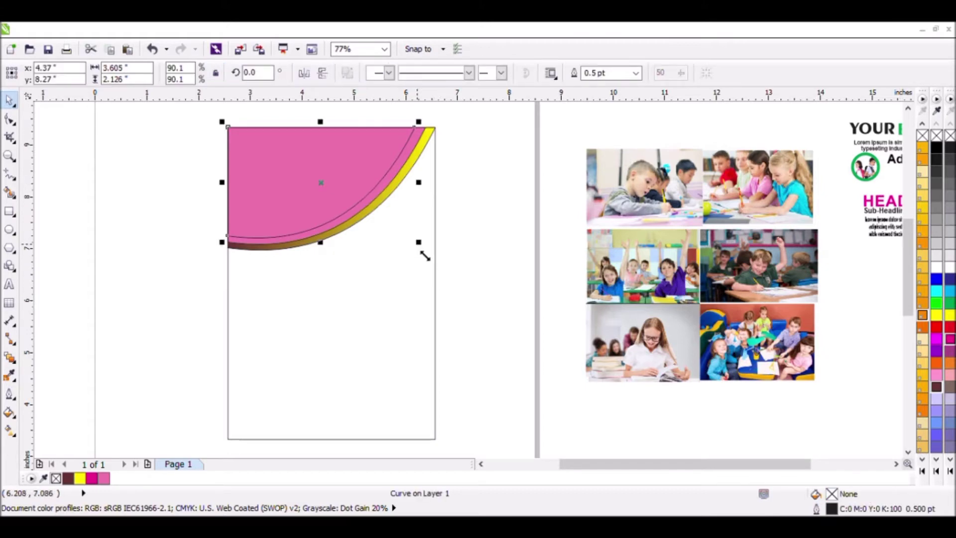
drag(423, 253, 408, 244)
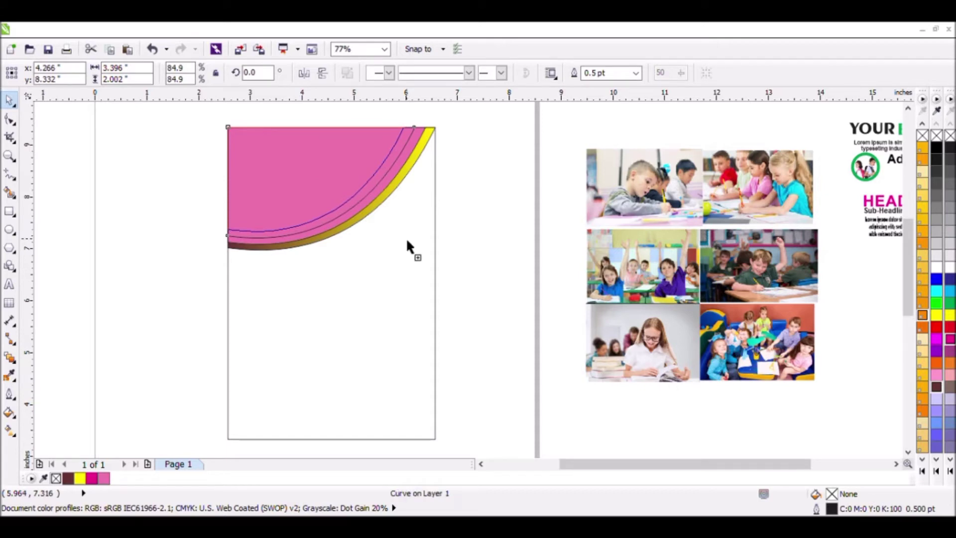
key(Escape)
Step: Fill the third curved shape, just inside the pink band, with solid yellow
click(393, 176)
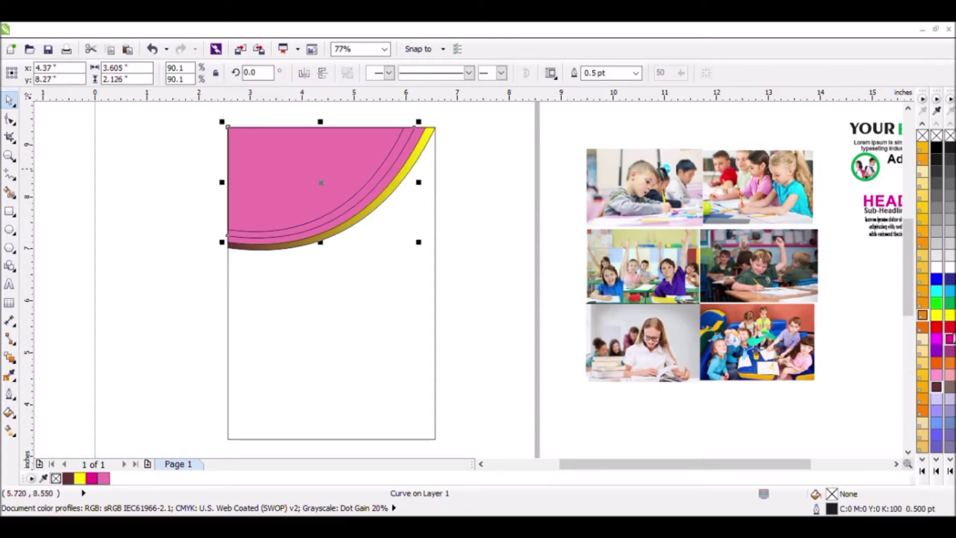
click(950, 314)
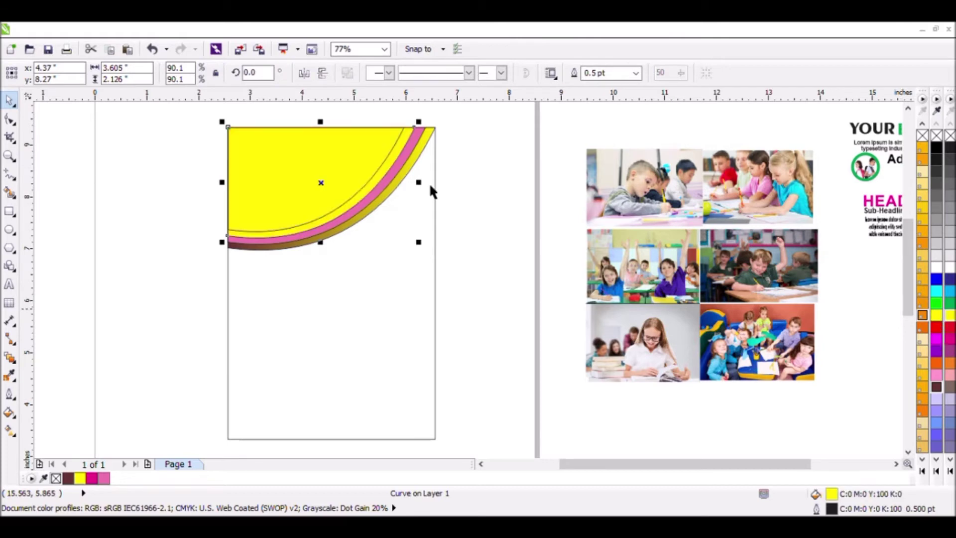
key(Escape)
Step: Fill the innermost curved shape with solid brown, PANTONE 7-3-7 C
click(371, 175)
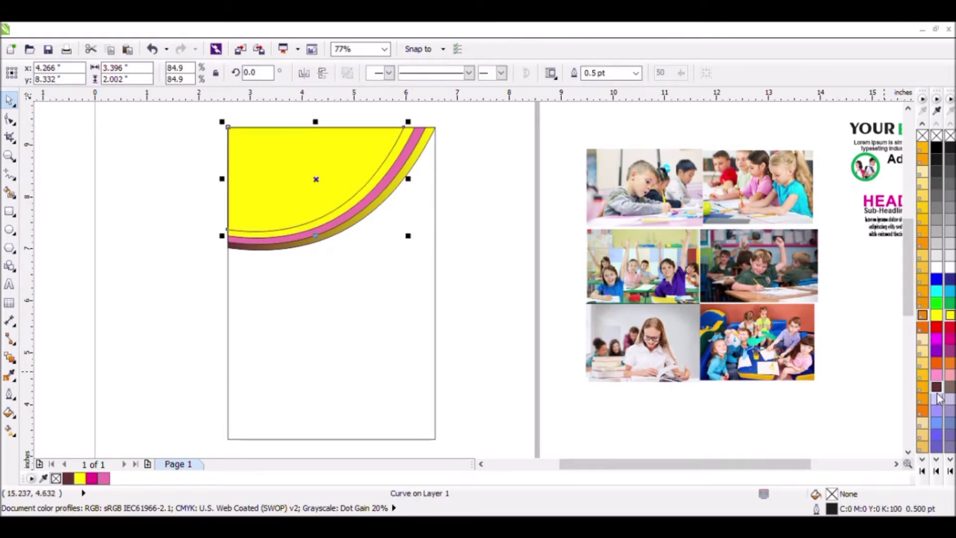
click(923, 458)
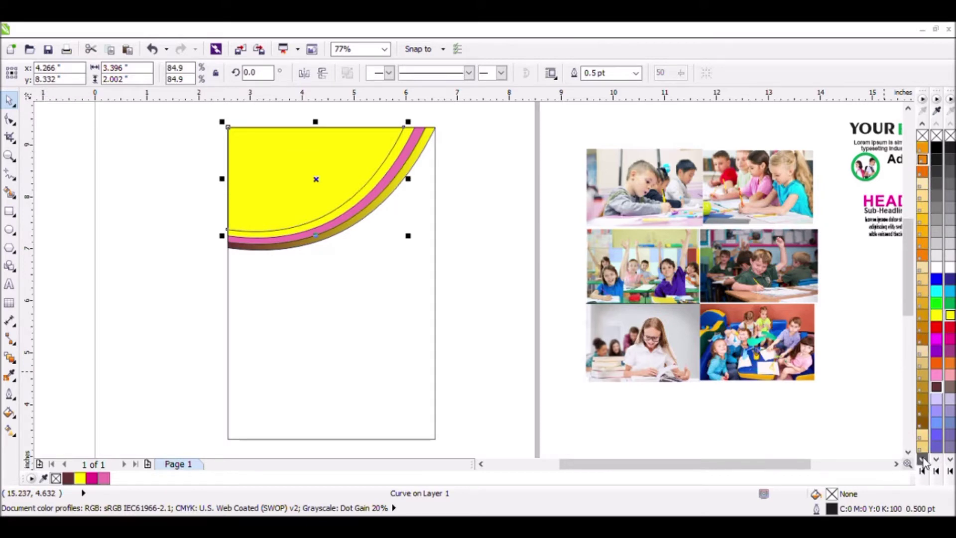
click(922, 411)
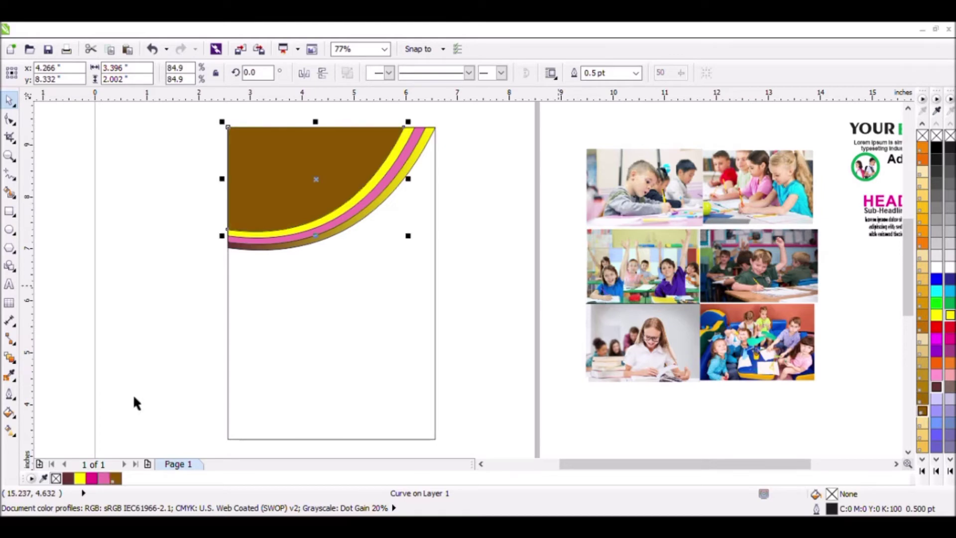
Step: Give the innermost curved shape a fountain fill fading from brown at the edges to yellow in the centre
click(9, 412)
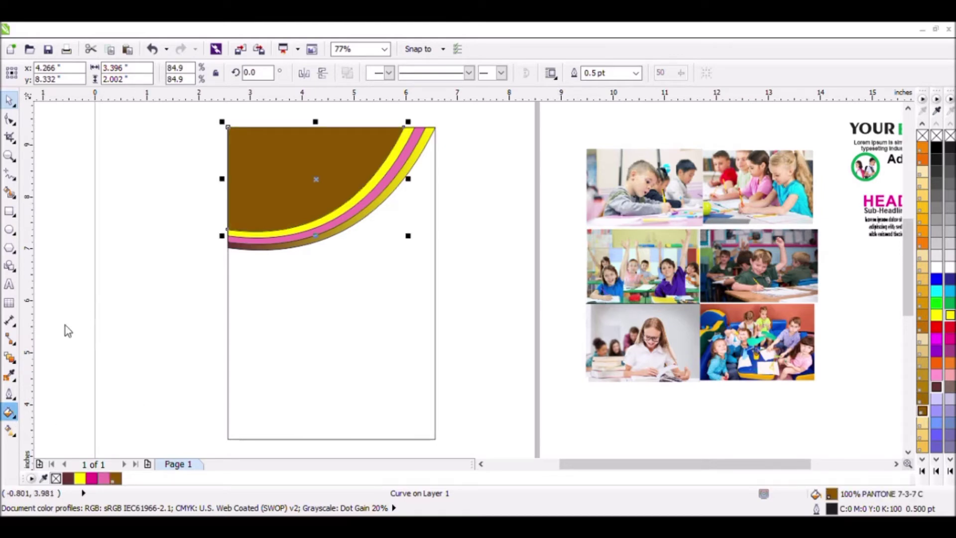
key(space)
key(ctrl+z)
click(188, 134)
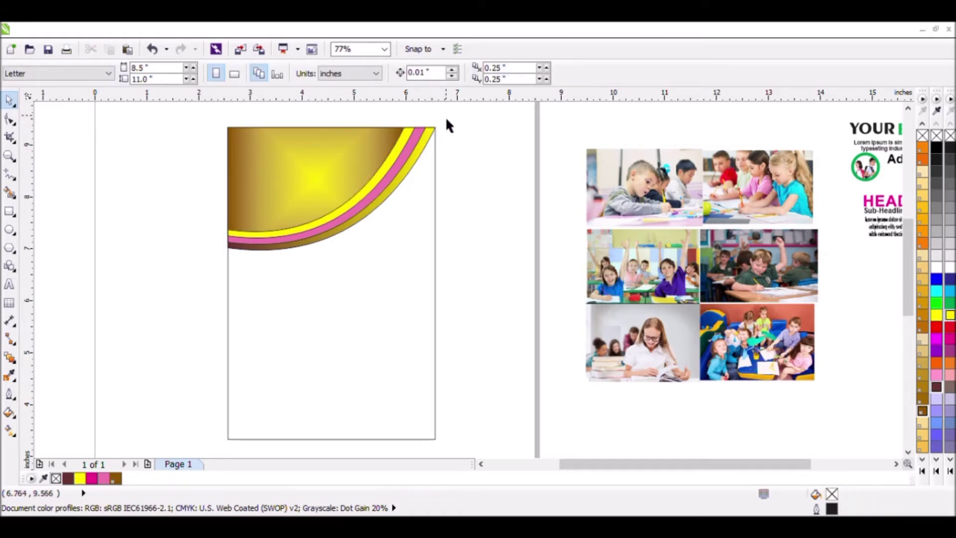
Step: Remove the outlines from all four stacked curved shapes at the head of the flyer
drag(447, 116, 194, 266)
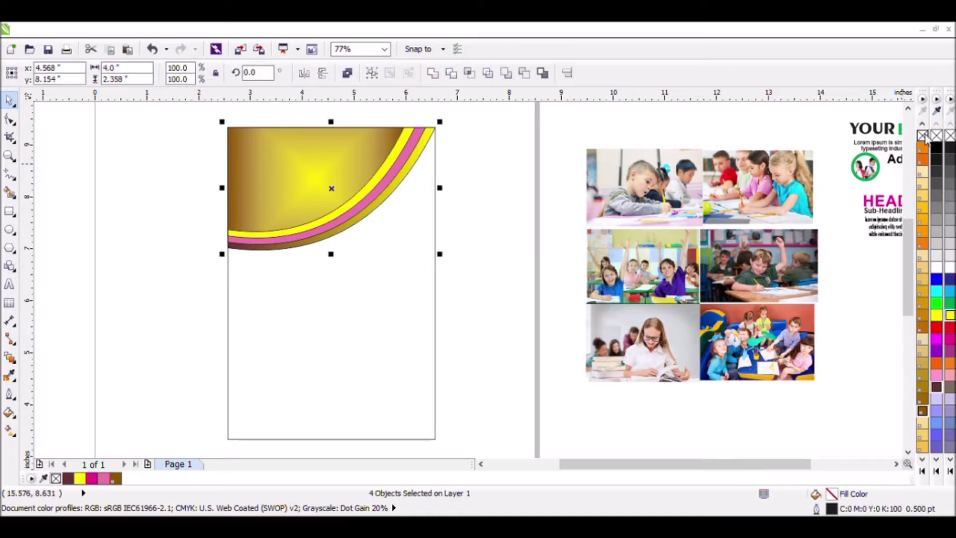
click(452, 163)
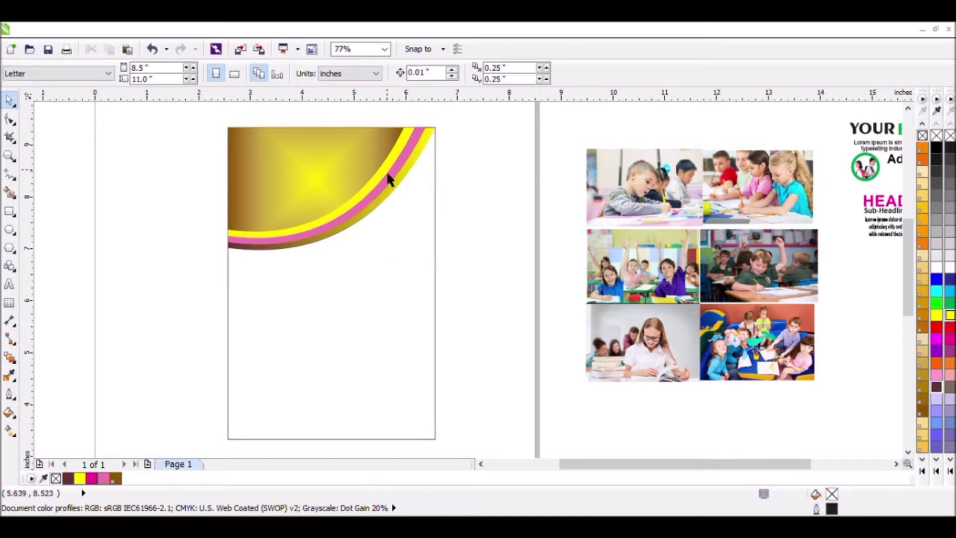
Step: Change the fill of the pink curved band to black
click(398, 169)
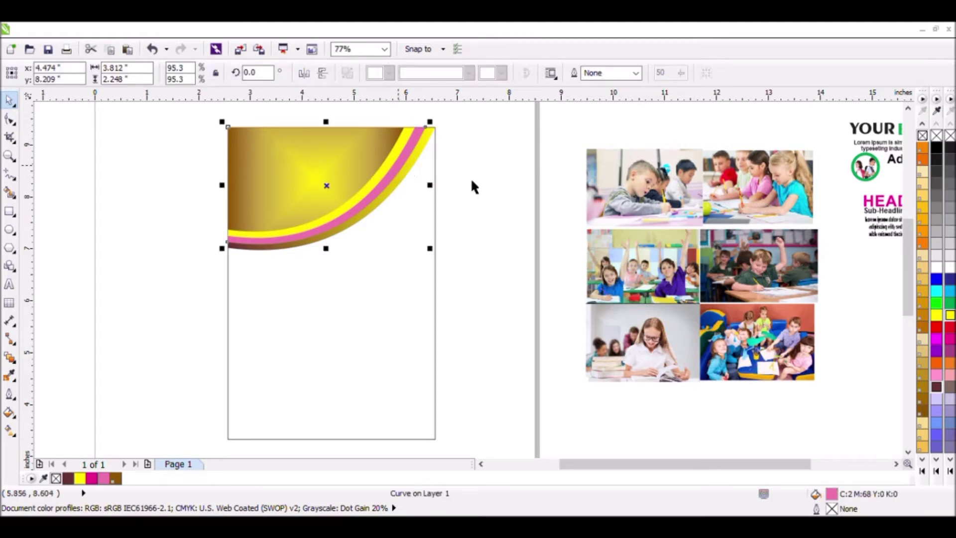
click(451, 192)
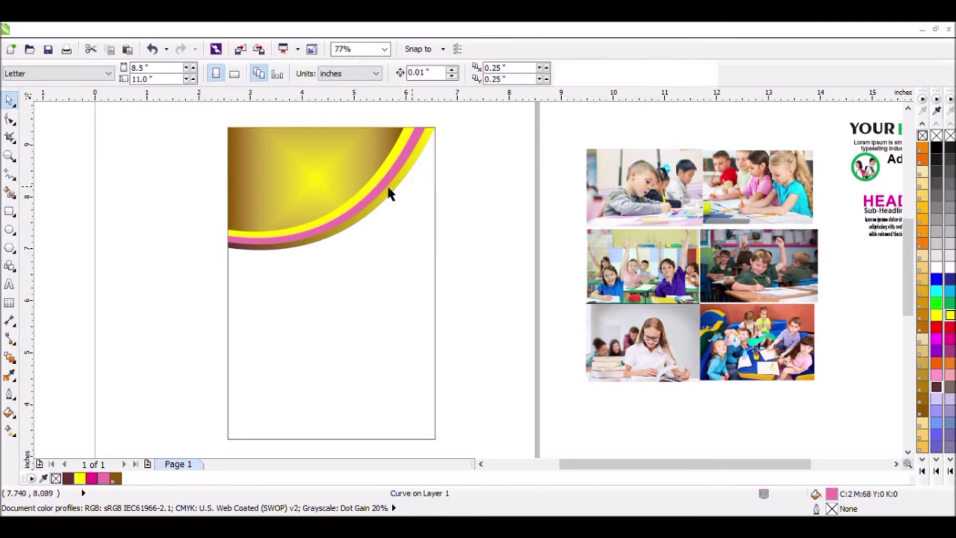
click(388, 187)
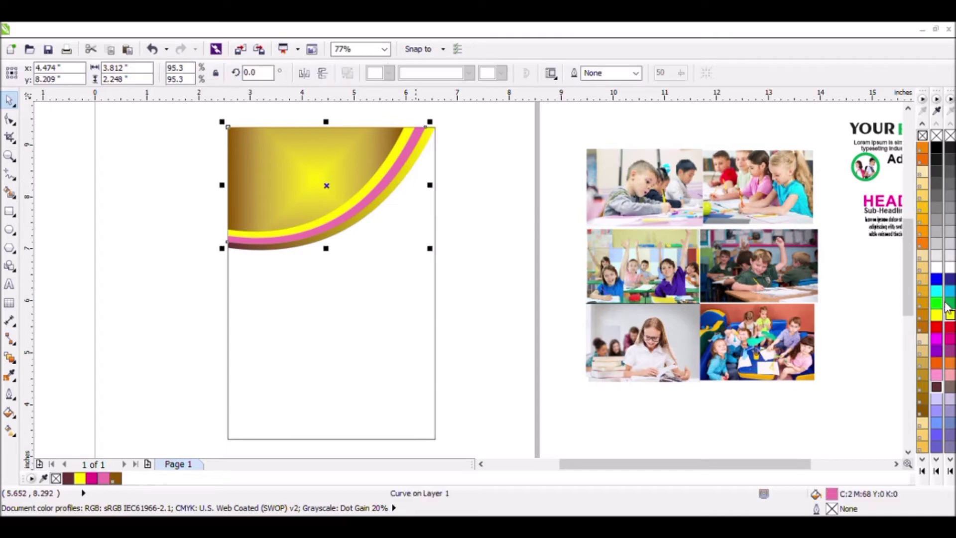
click(951, 148)
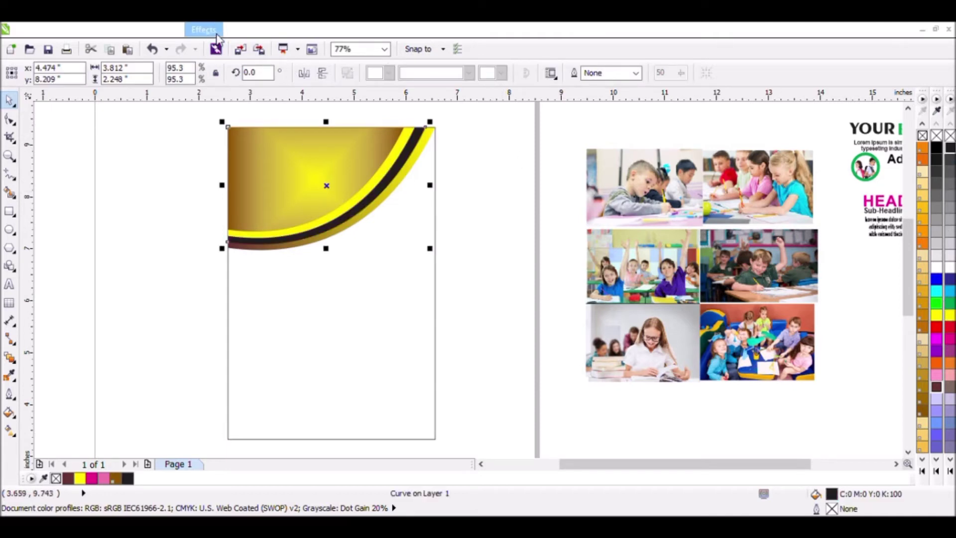
Step: Convert the black curved shape to a 300 dpi grayscale bitmap and blur its edges
click(260, 49)
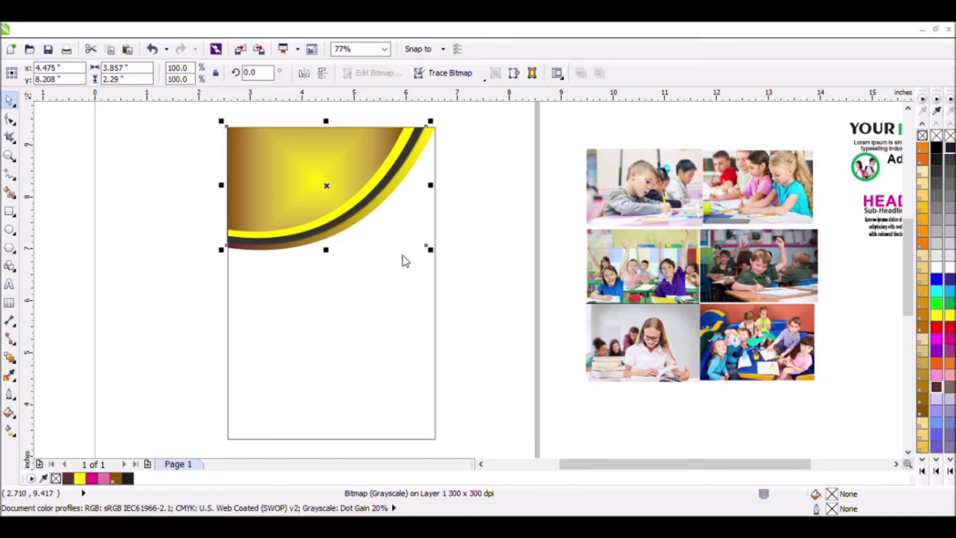
click(403, 256)
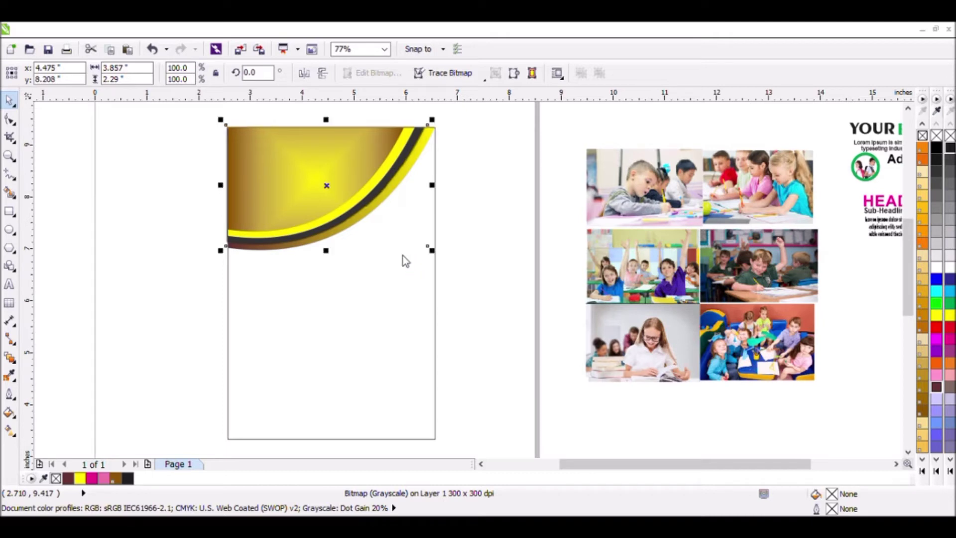
click(488, 184)
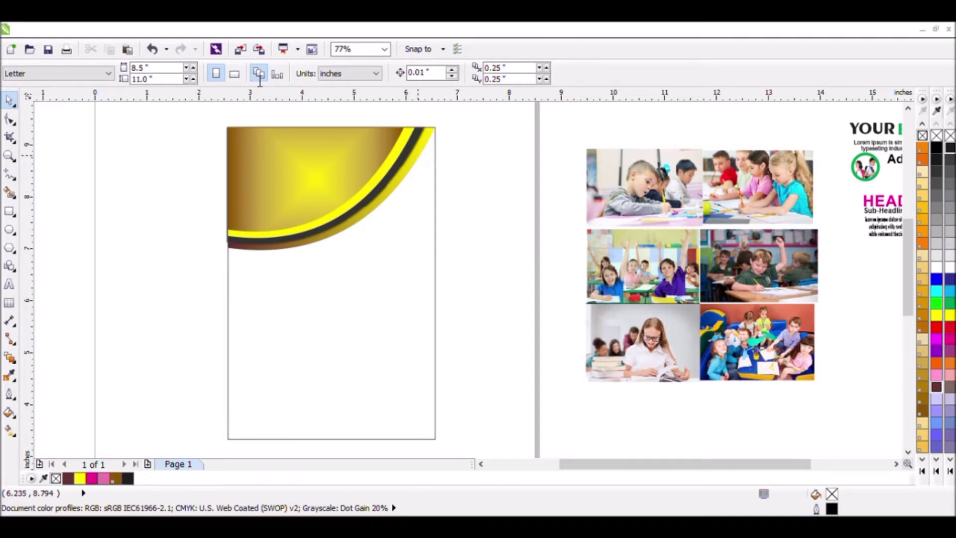
Step: Blur the black band bitmap further to give it a softer shadow edge, and inspect the result up close
click(258, 30)
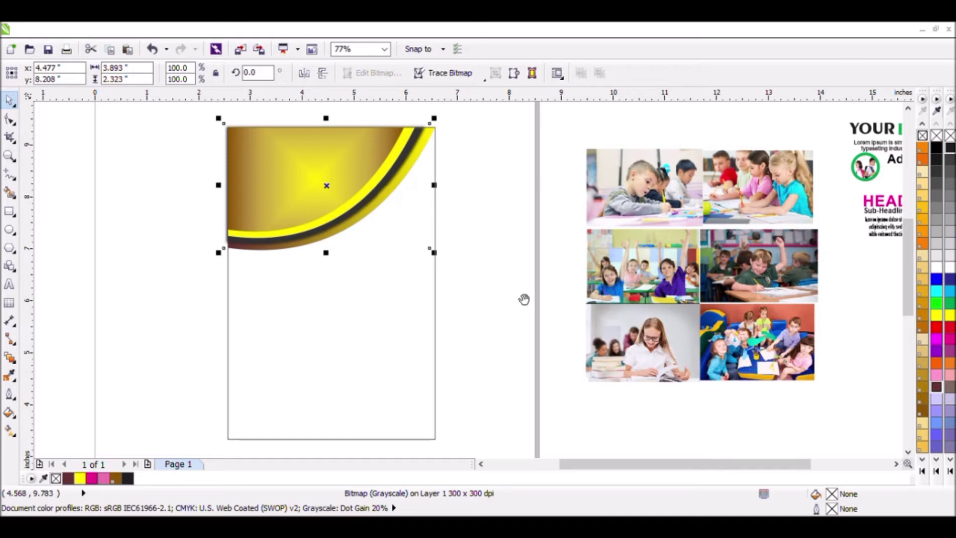
key(F10)
key(space)
scroll(347, 194, up, 3)
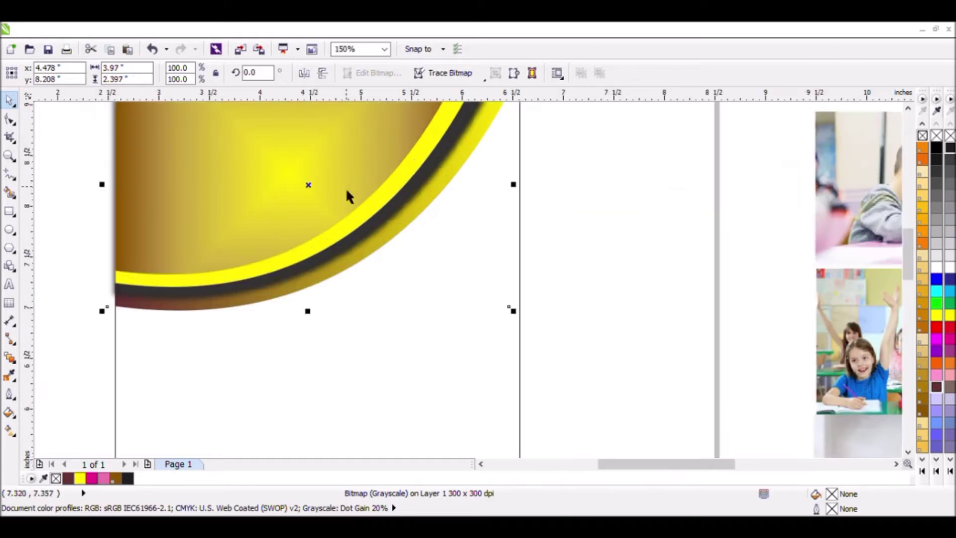
scroll(347, 194, up, 1)
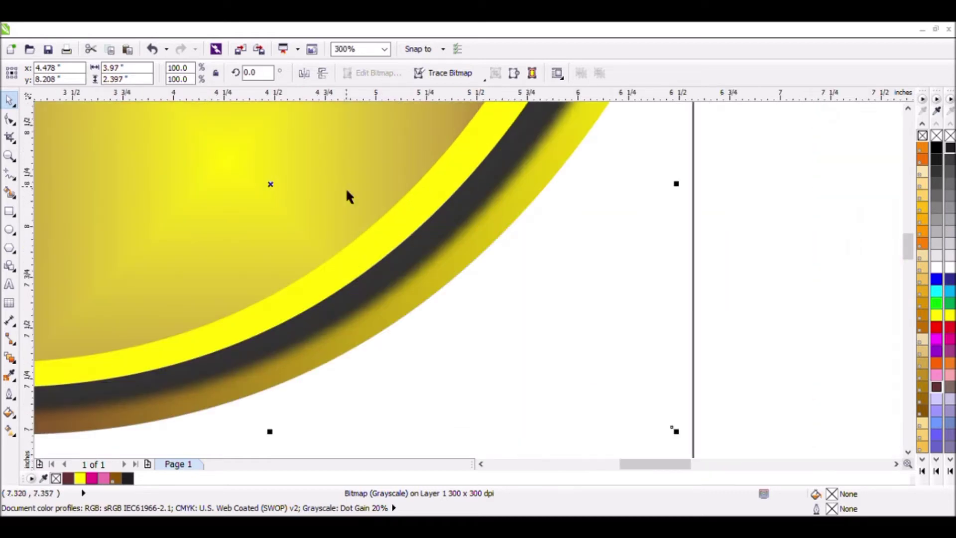
scroll(347, 194, down, 1)
scroll(346, 188, down, 2)
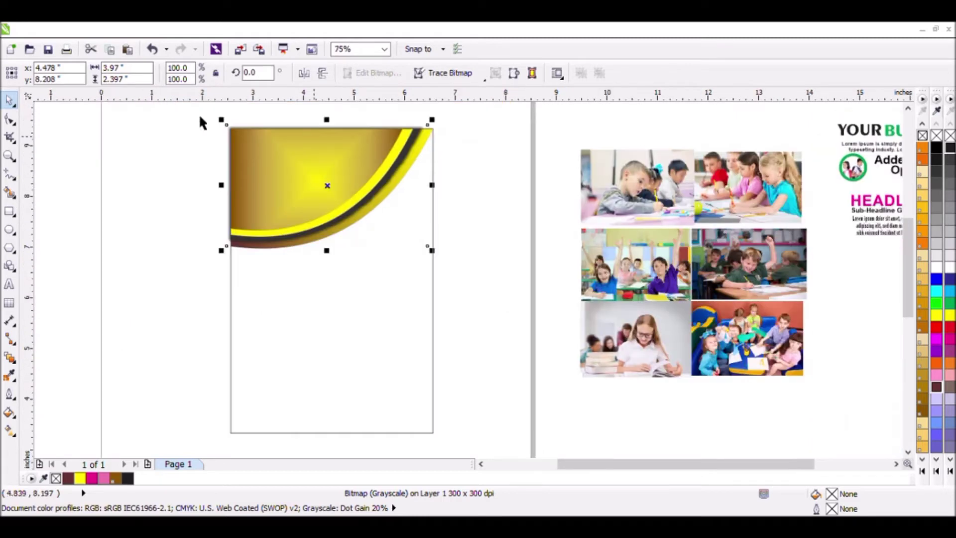
click(576, 196)
click(653, 190)
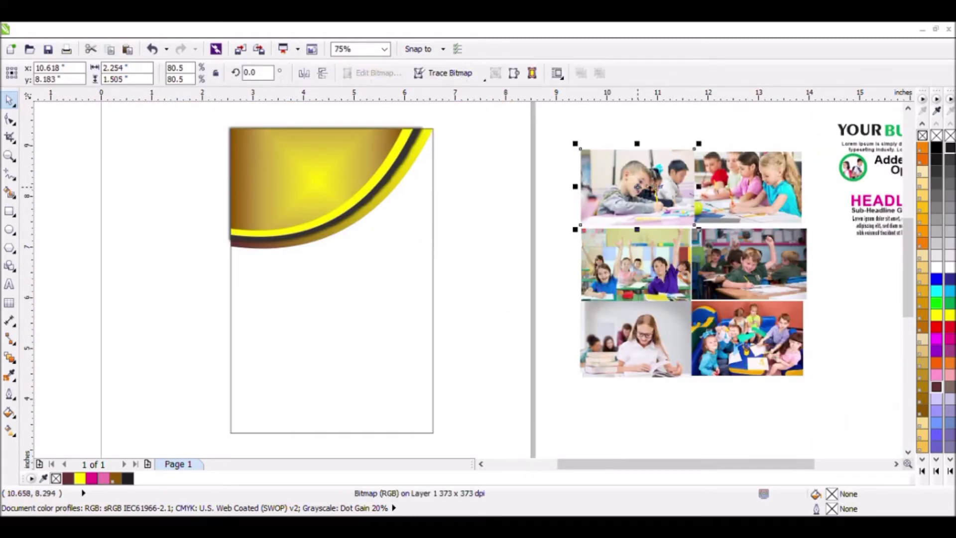
click(752, 189)
drag(636, 275, 126, 251)
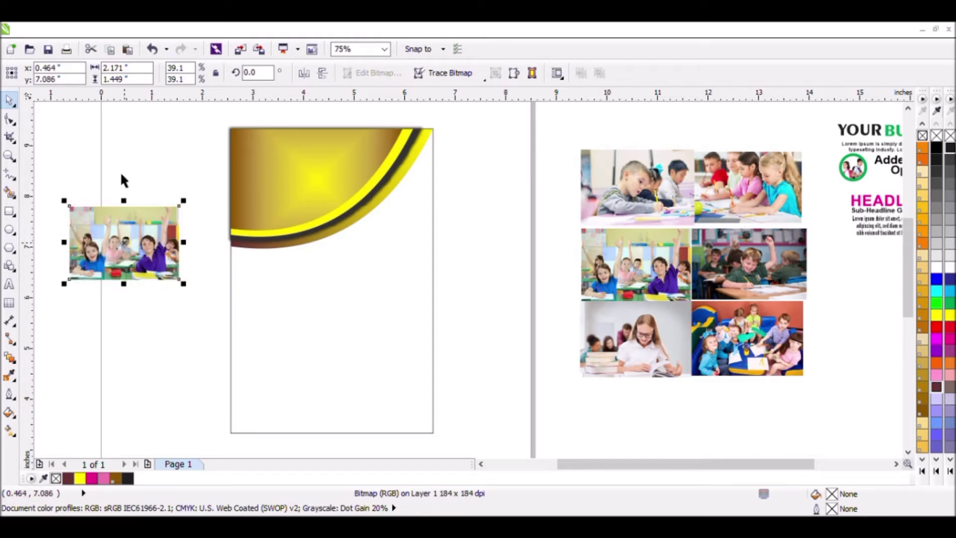
key(ctrl+z)
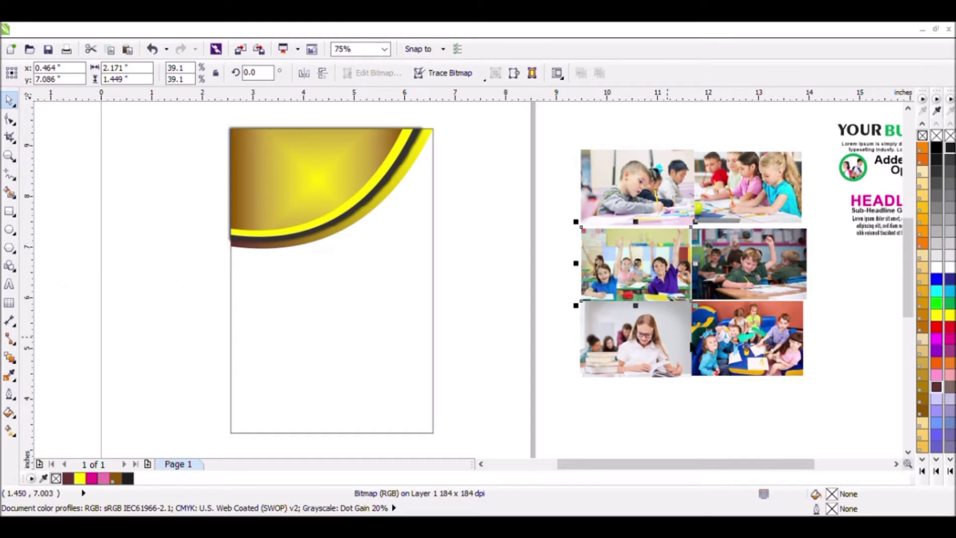
click(550, 162)
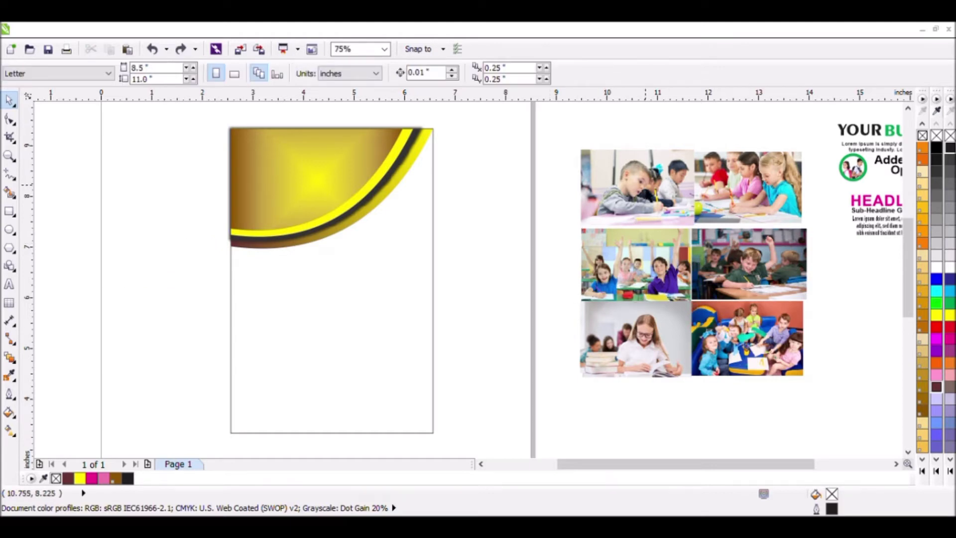
Step: Copy the photo of three children writing to the area left of the page and delete its lower-right corner node
drag(767, 204, 147, 251)
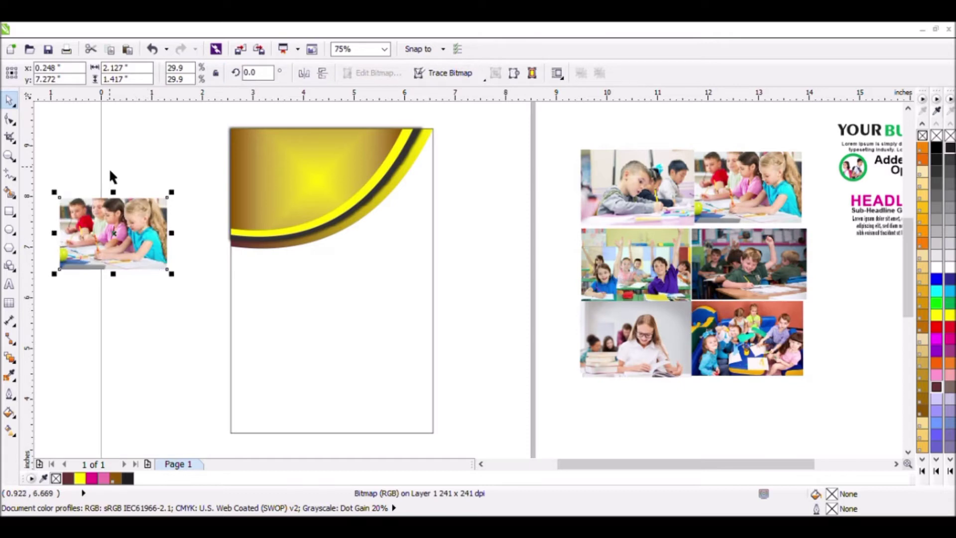
click(10, 121)
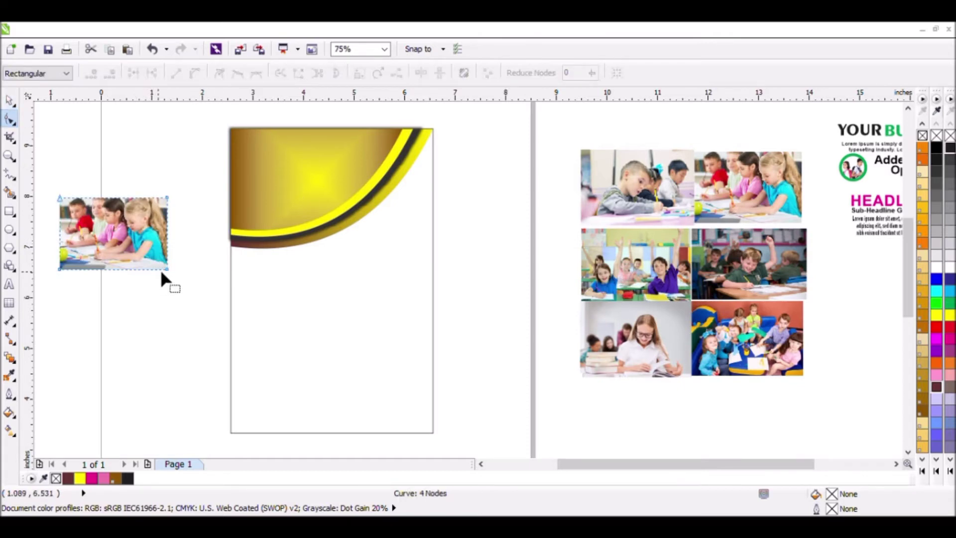
click(166, 267)
key(Delete)
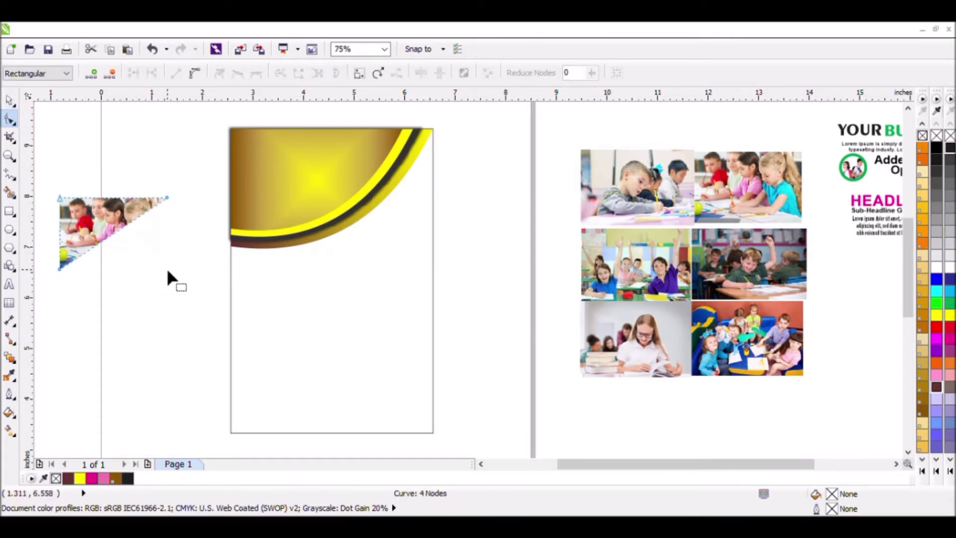
Step: Convert the copied photo's diagonal edge to a curve and bow it outward
click(113, 233)
click(195, 74)
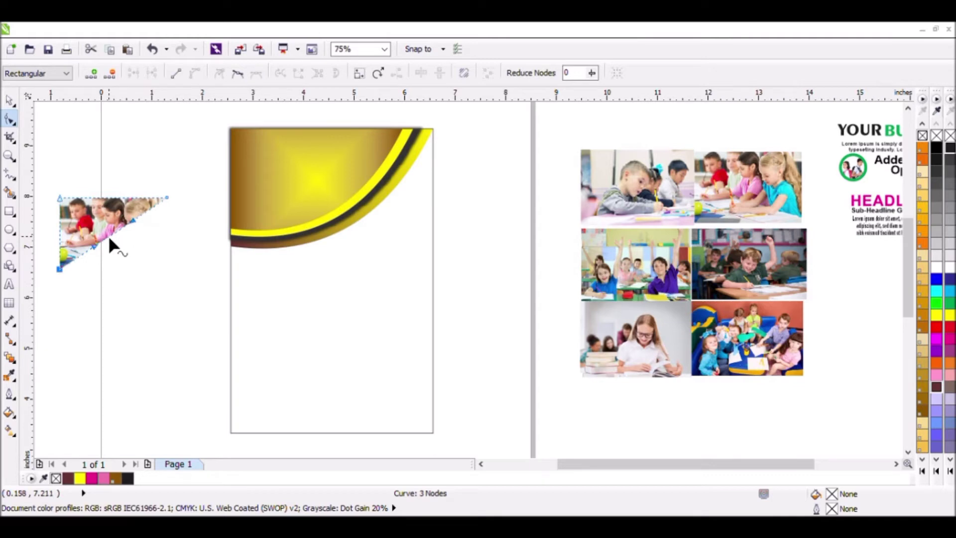
drag(109, 238, 132, 262)
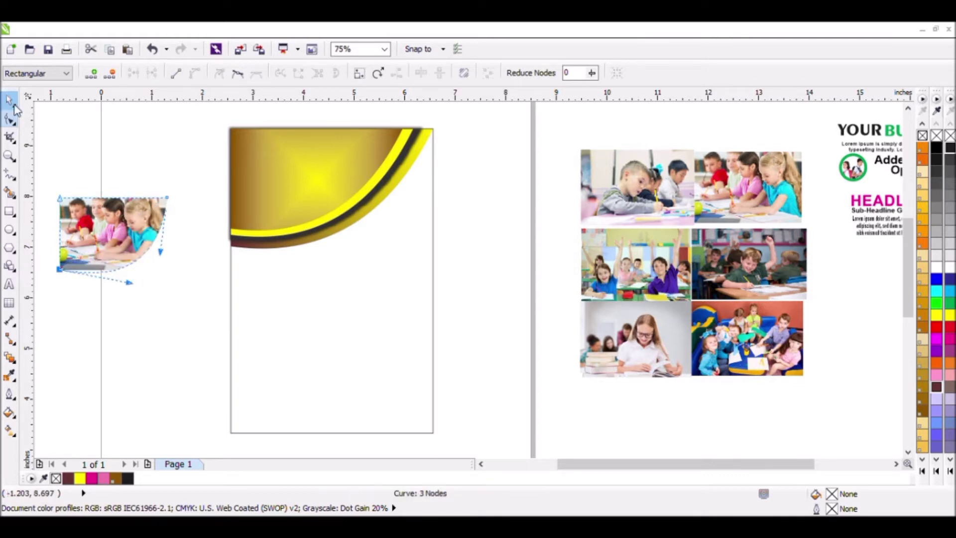
Step: Place a copy of the innermost brown-yellow gradient shape left of the page, below the cropped photo
click(10, 99)
click(224, 260)
drag(298, 190, 130, 210)
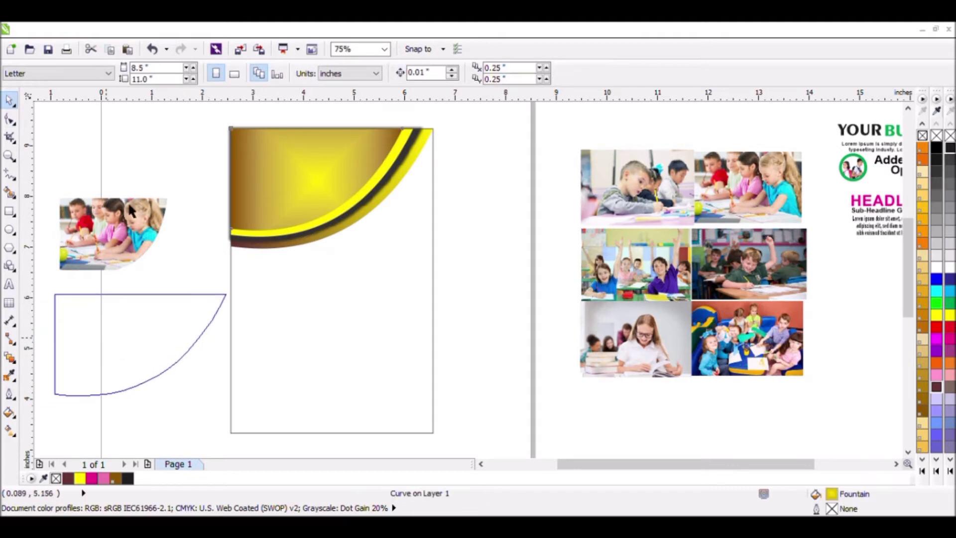
Step: Move the cropped photo onto the gradient copy, aligned at the upper-left corner, and enlarge it to about 2.9 by 2.1 in
drag(138, 252, 121, 338)
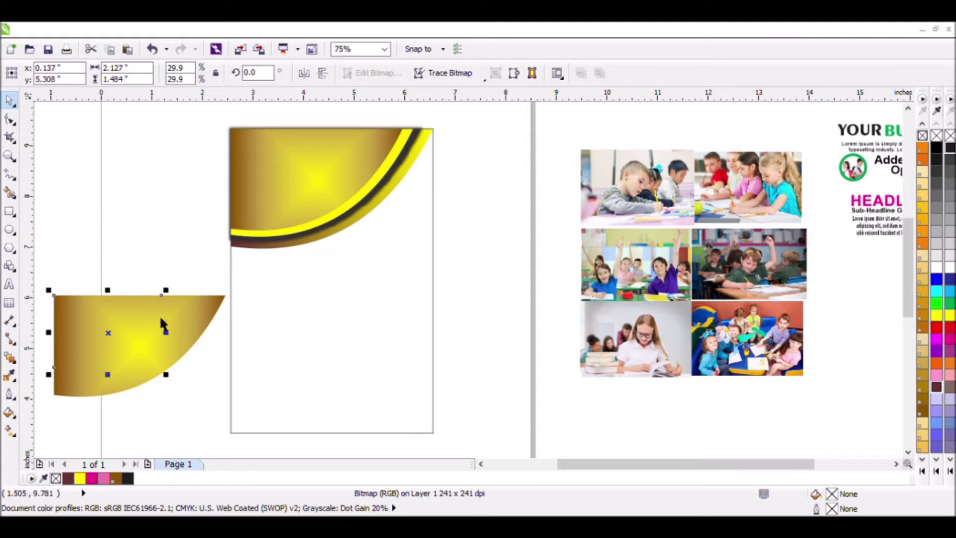
drag(171, 384, 198, 433)
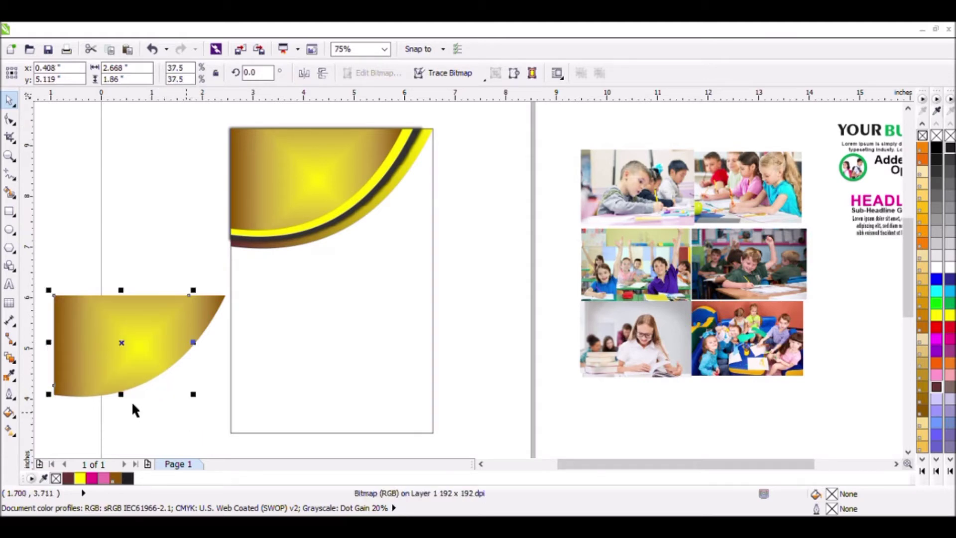
drag(196, 396, 214, 415)
drag(137, 410, 137, 412)
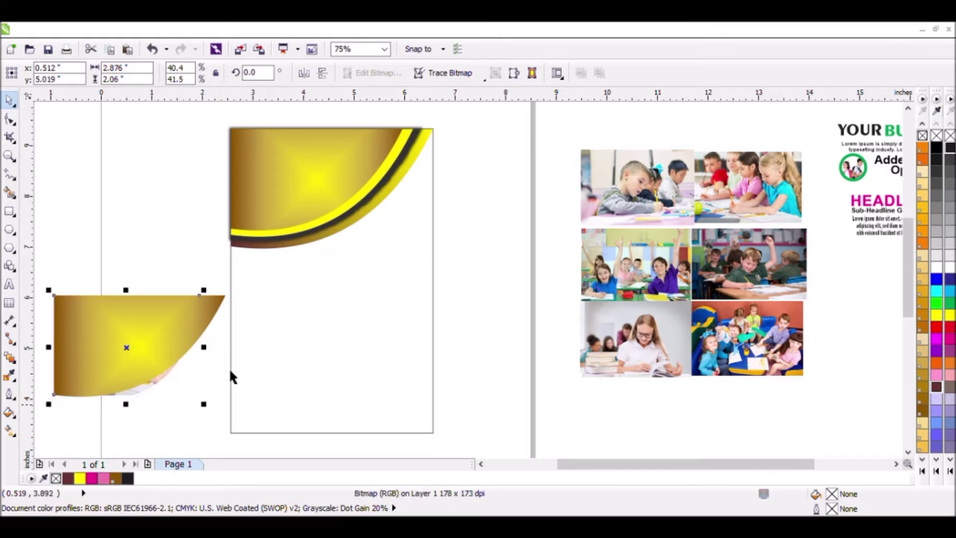
Step: Extend the photo's upper-right node to the gradient shape's tip and reshape its curved edge to follow that shape
click(9, 118)
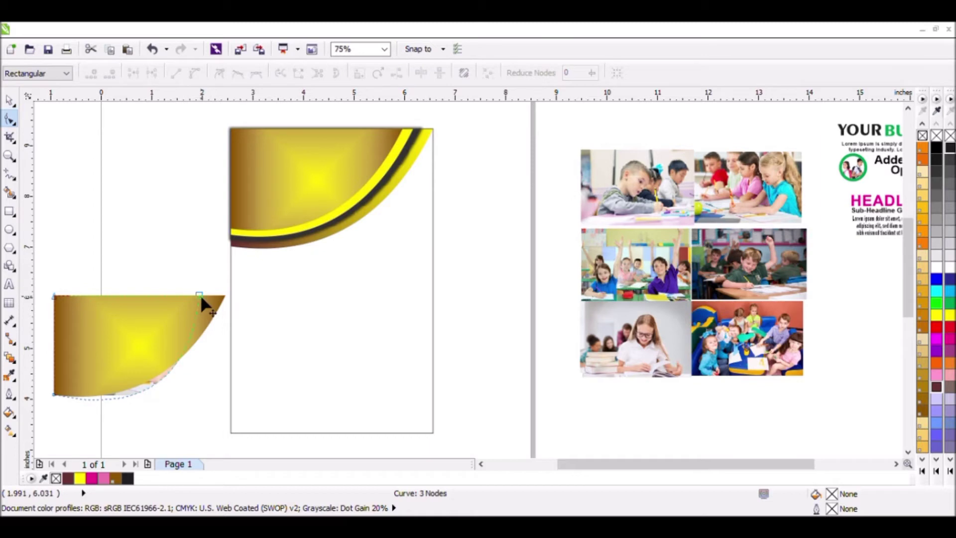
drag(198, 294, 225, 293)
drag(219, 330, 206, 352)
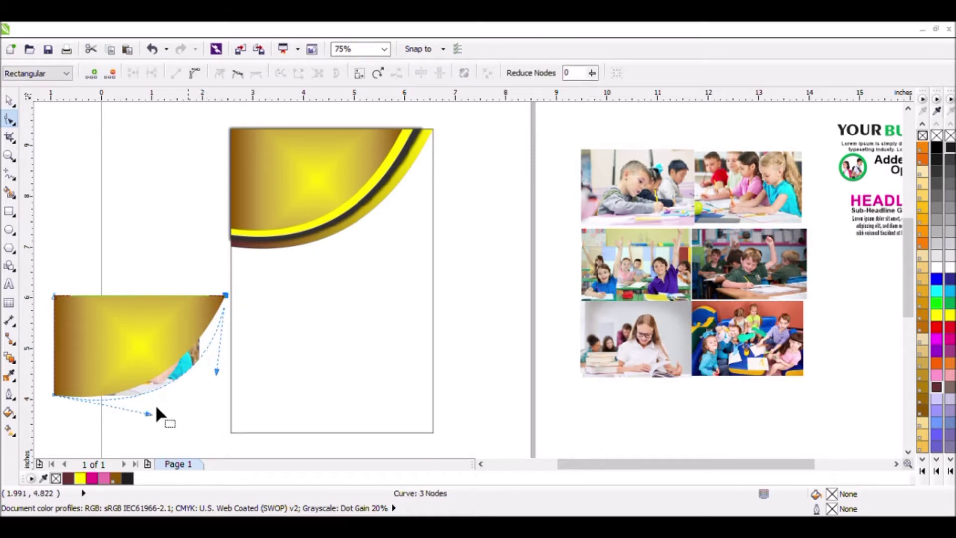
click(172, 376)
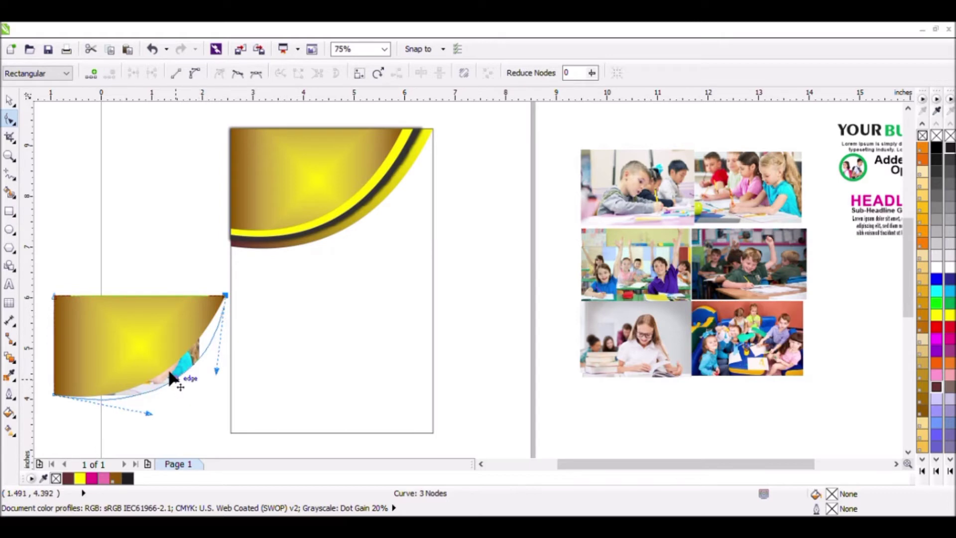
drag(170, 372, 170, 373)
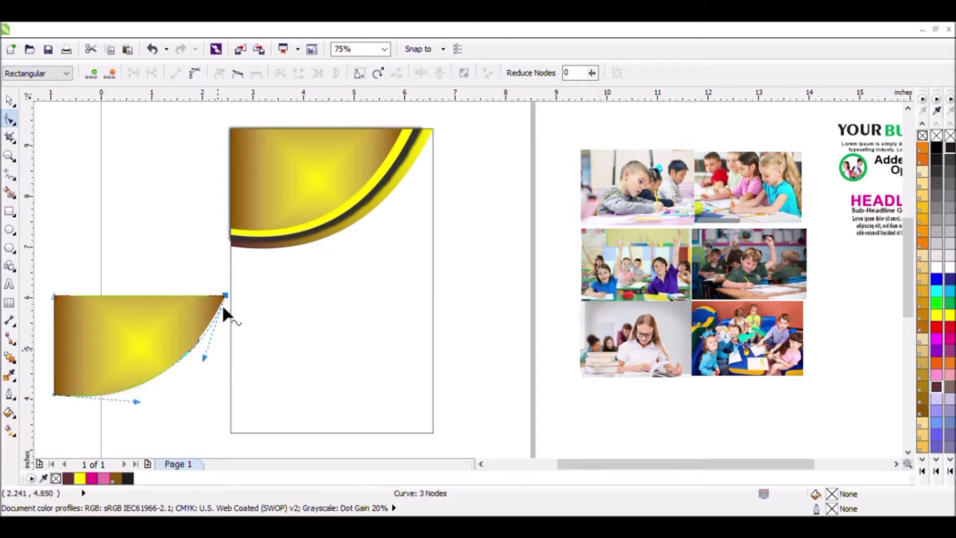
Step: Fine-tune both curve handles of the cropped photo's curved edge to match the gradient shape's curve
scroll(224, 308, up, 2)
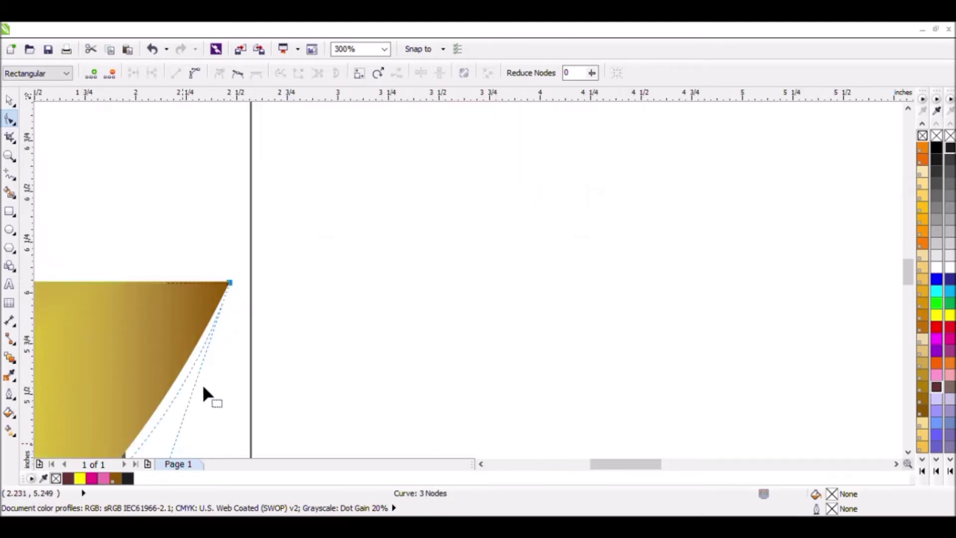
scroll(203, 388, down, 1)
scroll(195, 426, down, 1)
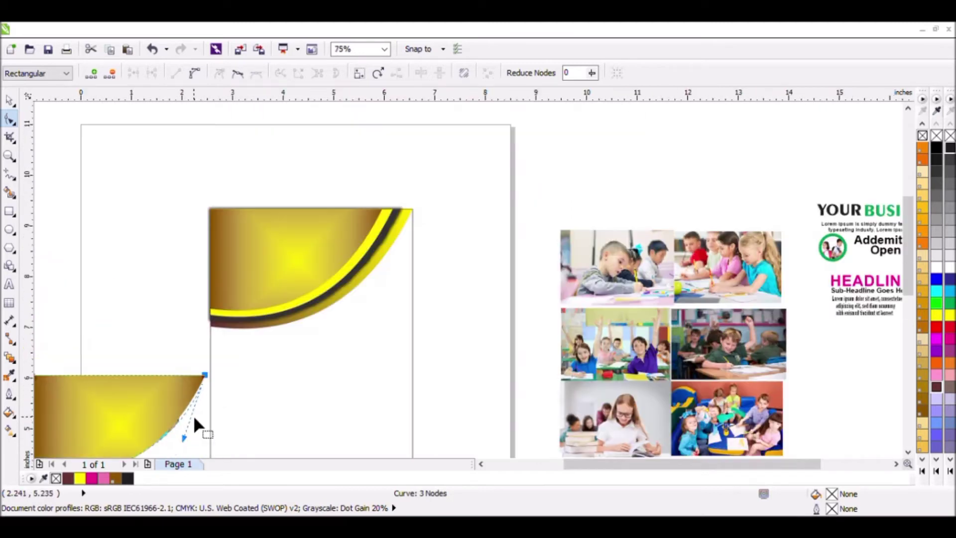
drag(181, 435, 178, 429)
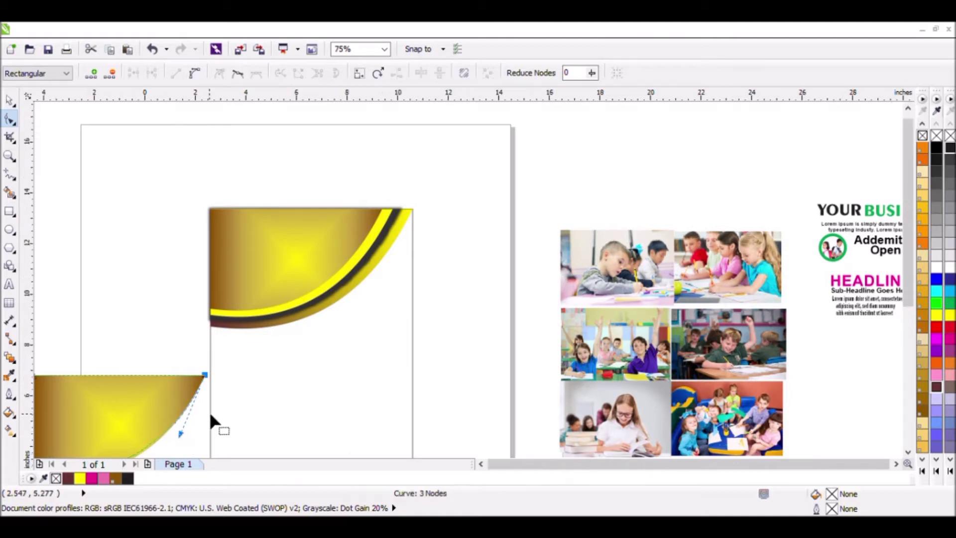
scroll(210, 413, down, 1)
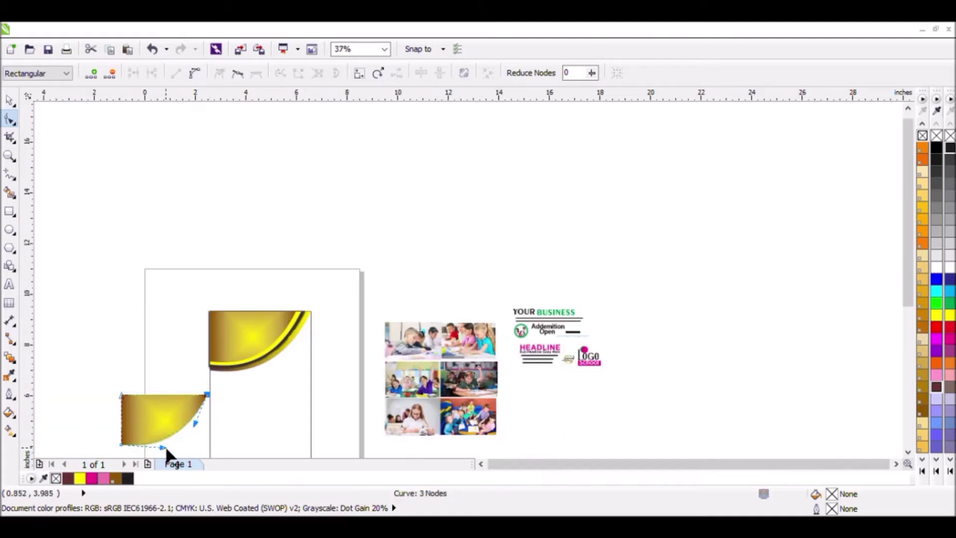
scroll(170, 434, down, 1)
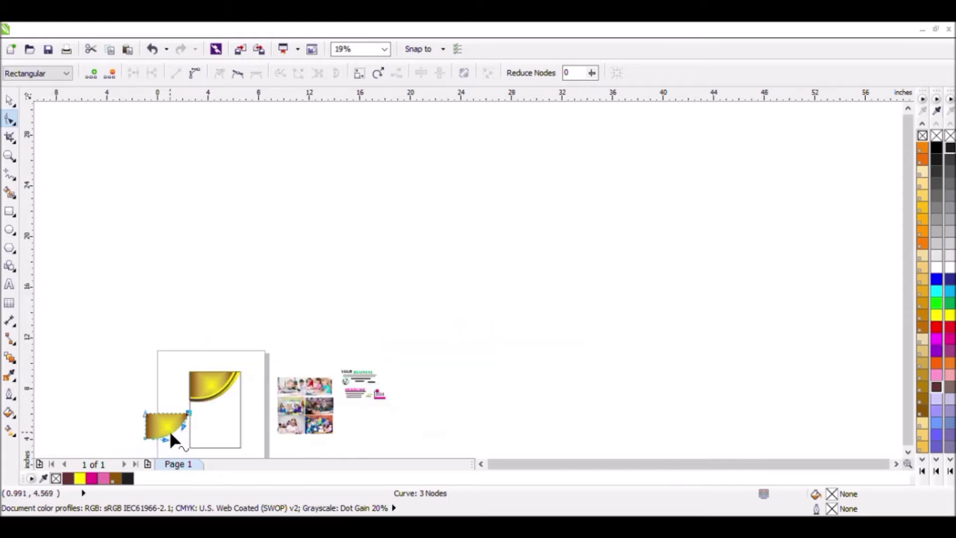
scroll(169, 429, down, 1)
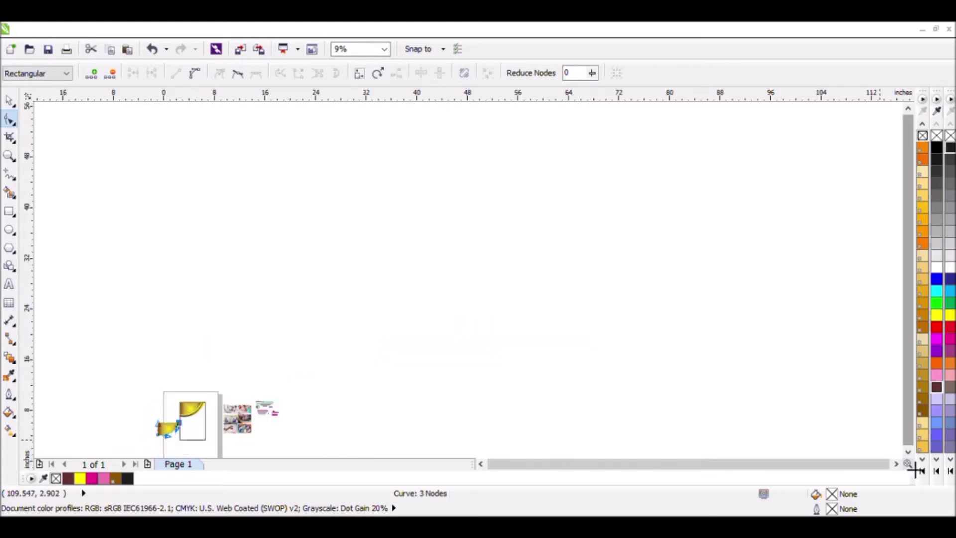
scroll(907, 451, down, 3)
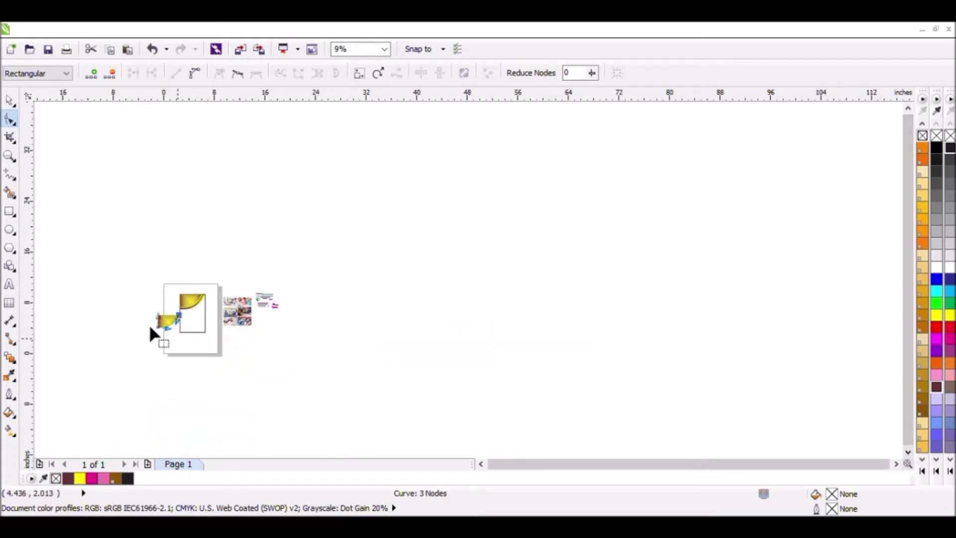
scroll(152, 333, up, 4)
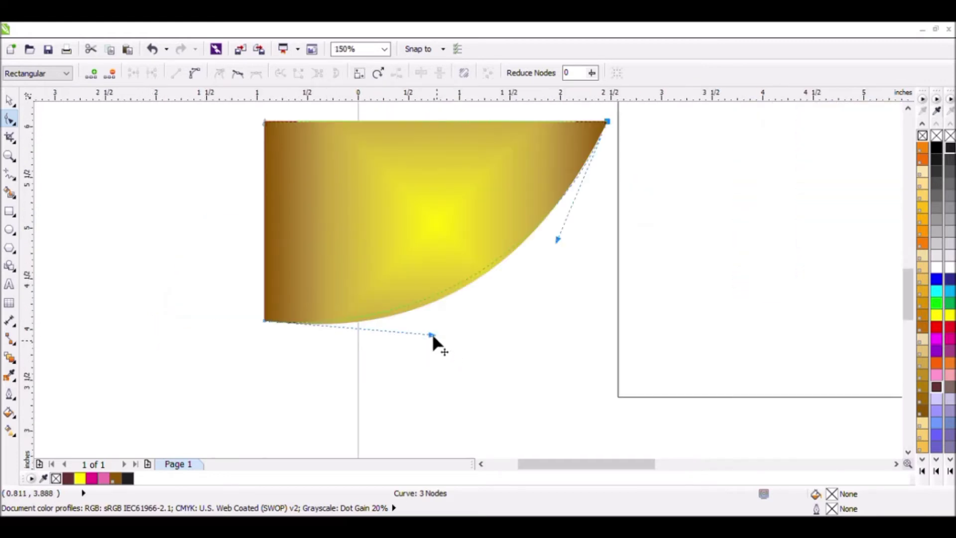
drag(432, 335, 438, 343)
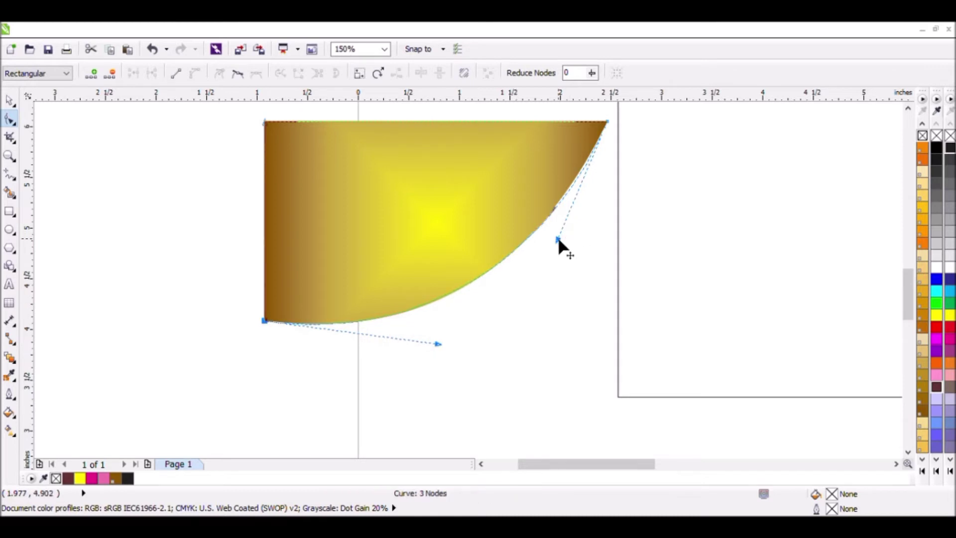
drag(557, 237, 554, 233)
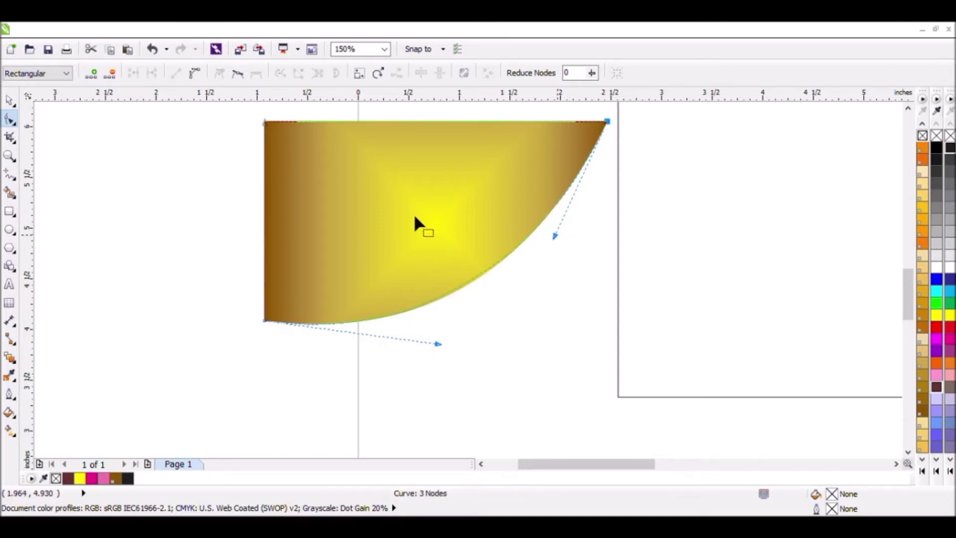
click(10, 99)
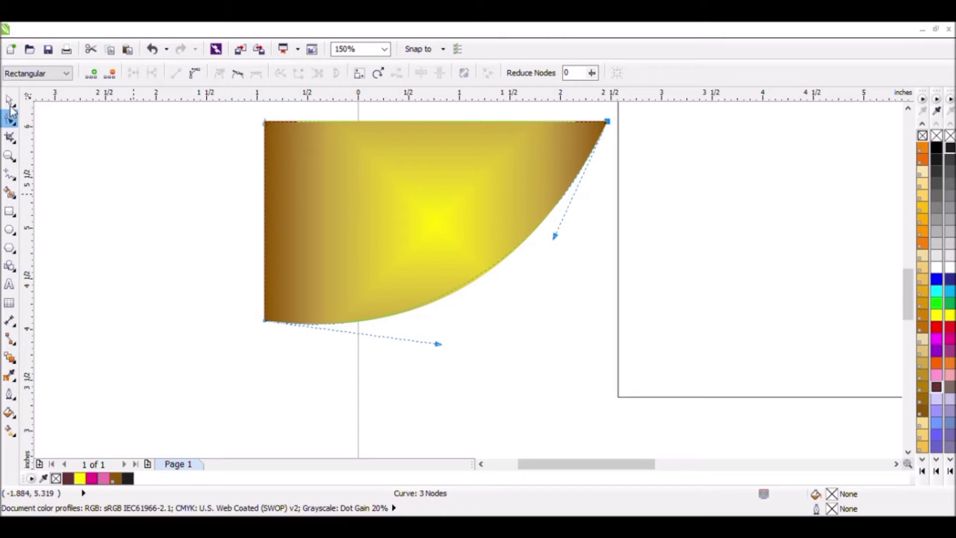
Step: Move the gradient copy off the cropped photo, placing it at the photo's upper left
click(184, 184)
scroll(184, 185, down, 2)
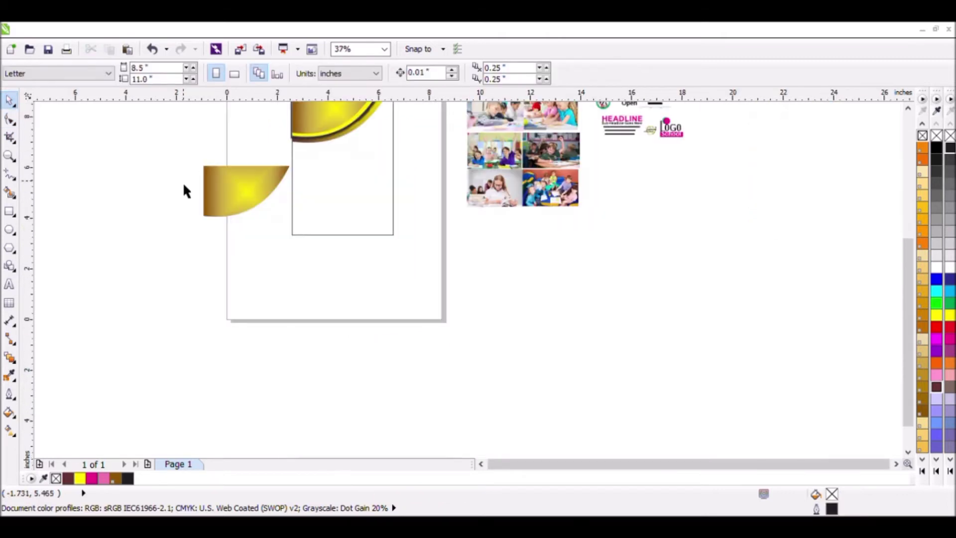
click(230, 196)
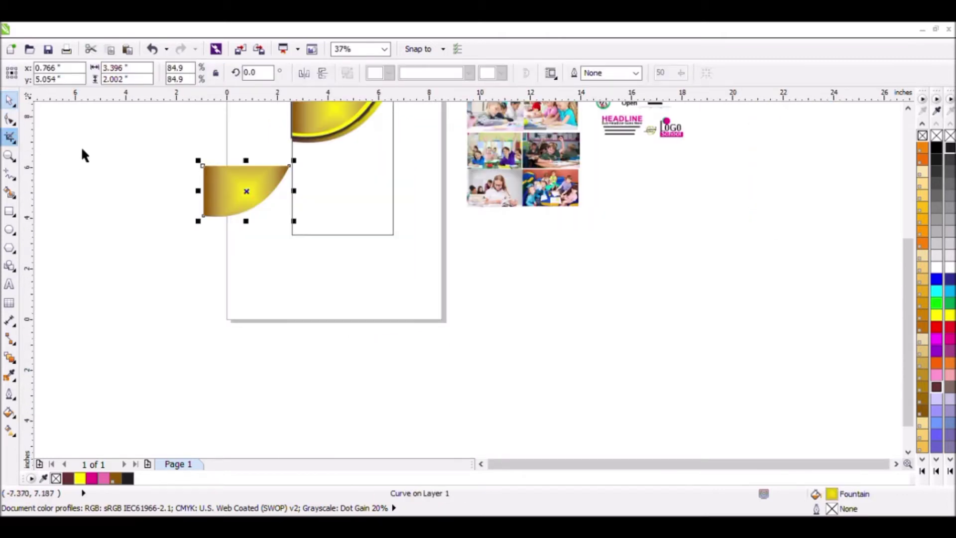
click(205, 295)
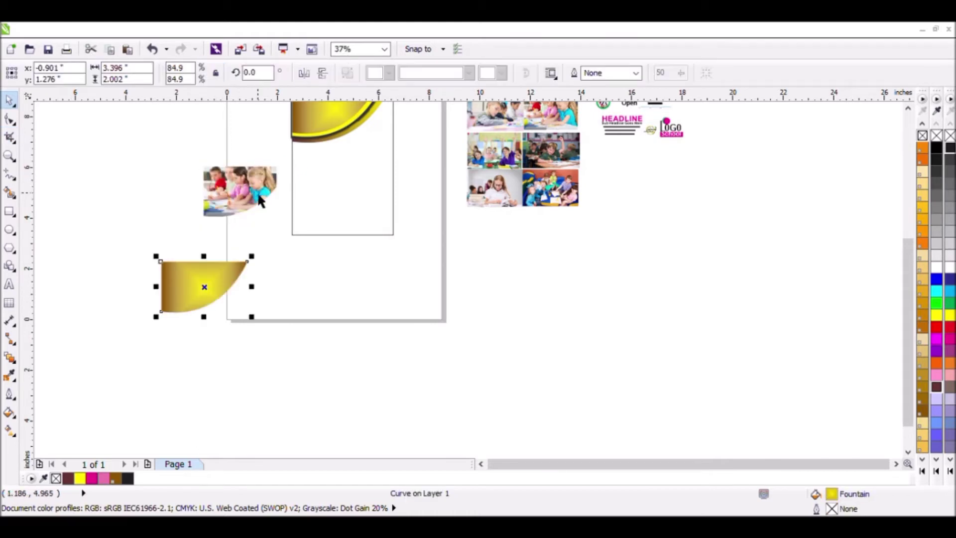
click(262, 193)
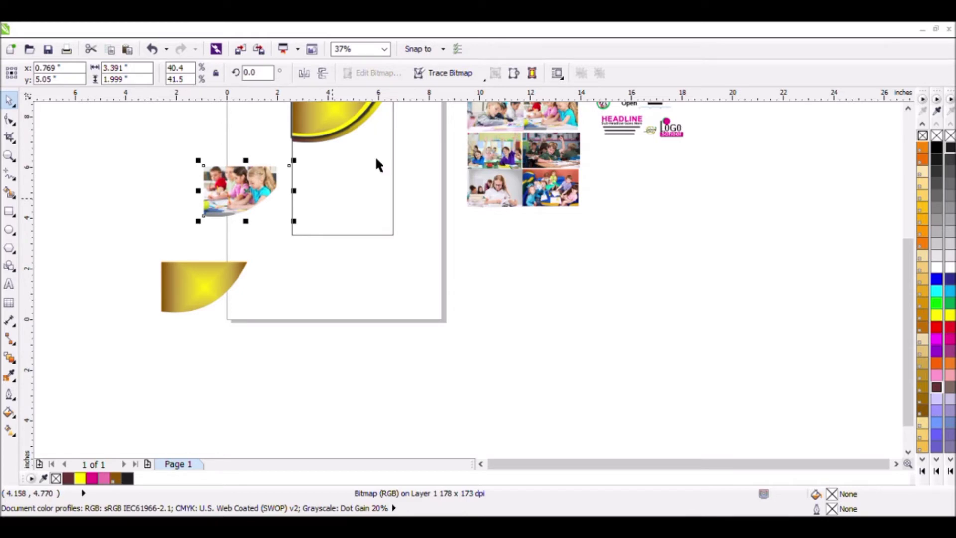
scroll(377, 164, down, 2)
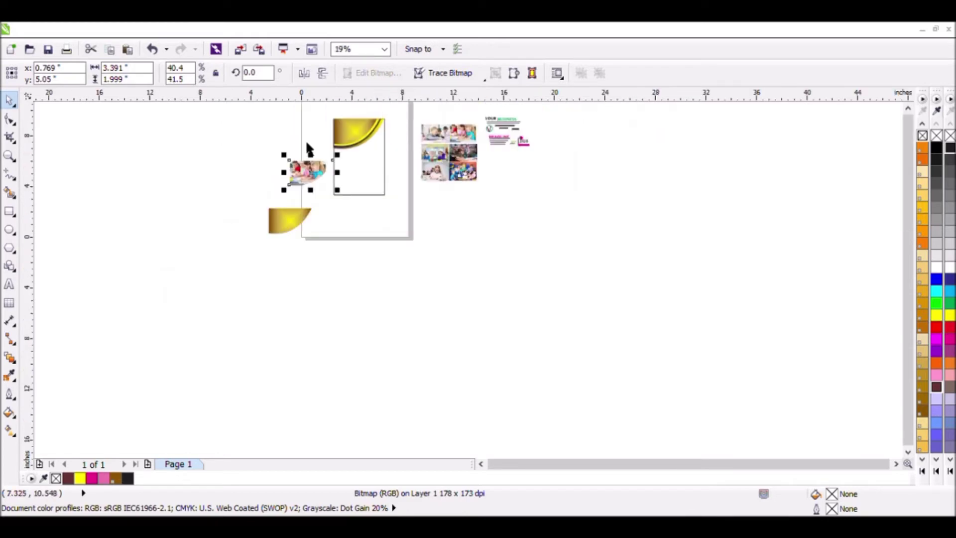
scroll(310, 149, up, 2)
scroll(324, 155, up, 2)
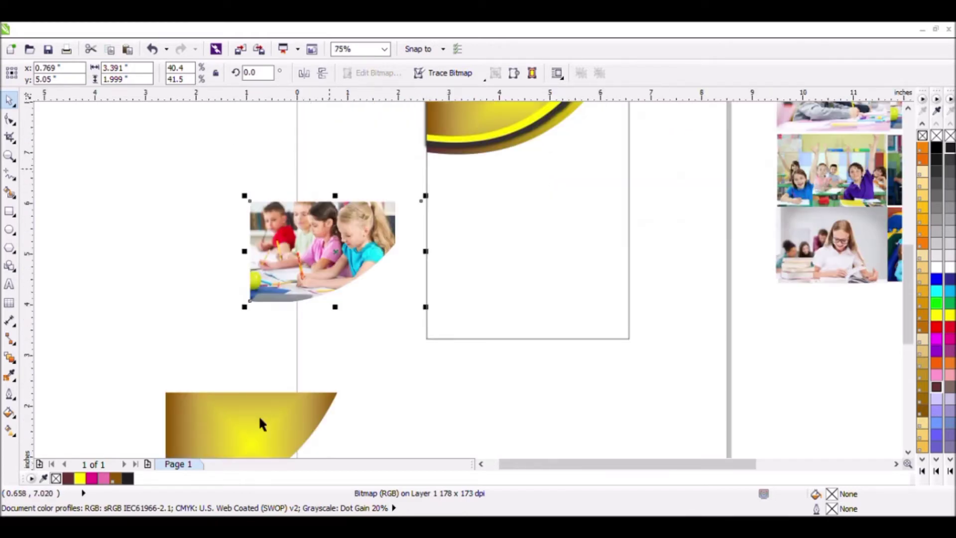
drag(263, 424, 221, 185)
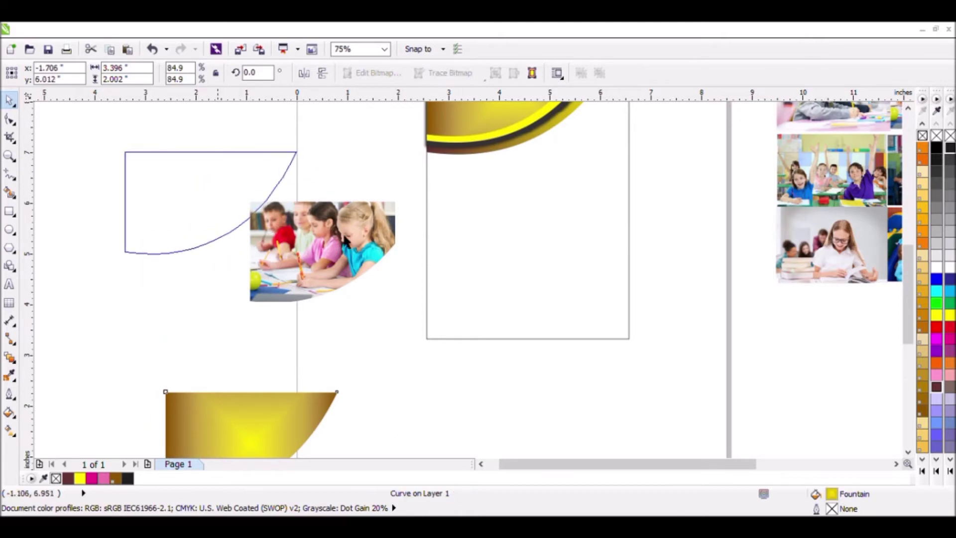
Step: Inspect the cropped photo's nodes and the curve handles at its upper-right node
click(404, 248)
click(379, 234)
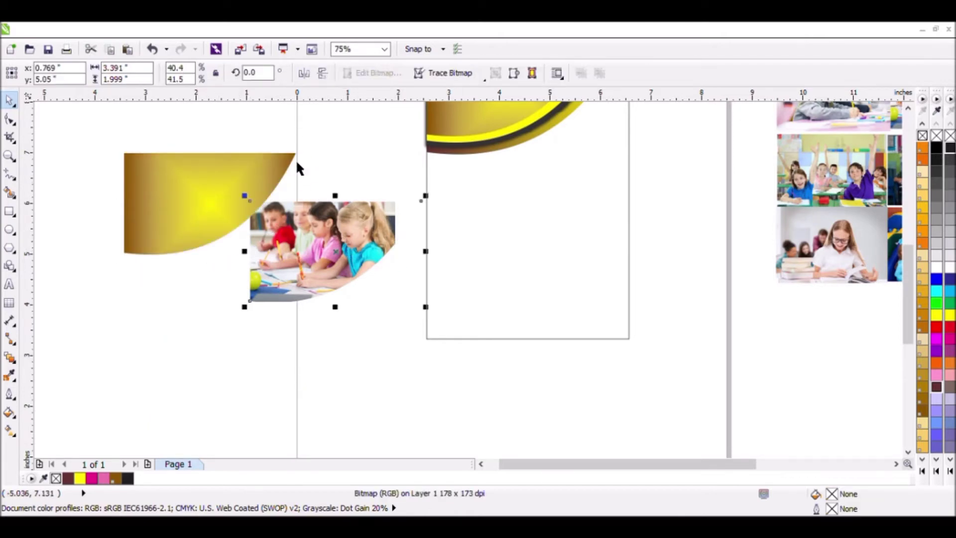
key(Escape)
click(379, 230)
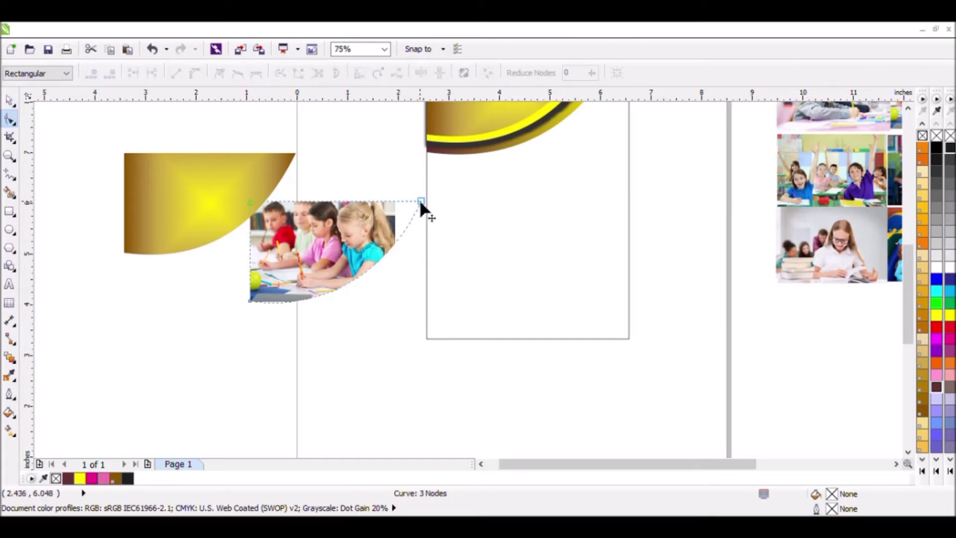
click(420, 201)
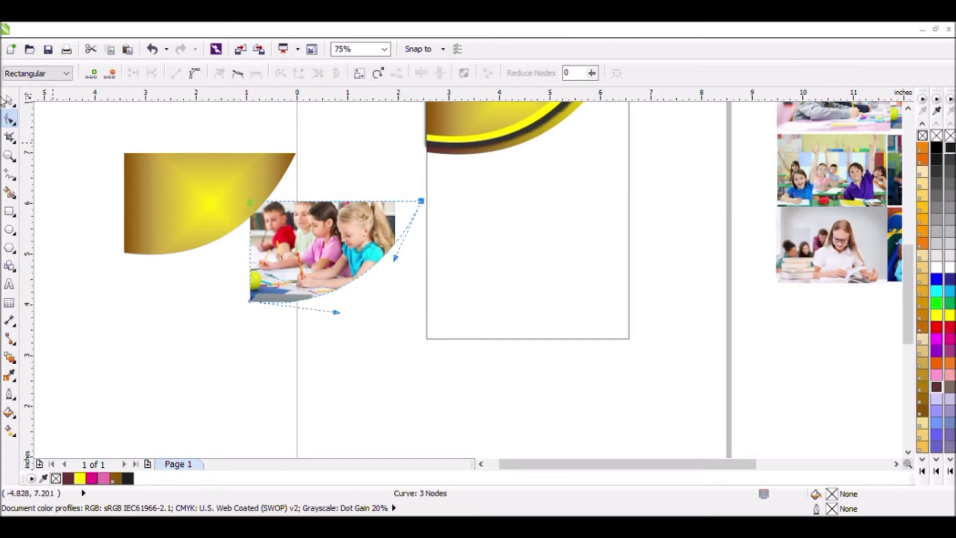
Step: Align the cropped photo to the gradient copy along their top and right edges
click(8, 100)
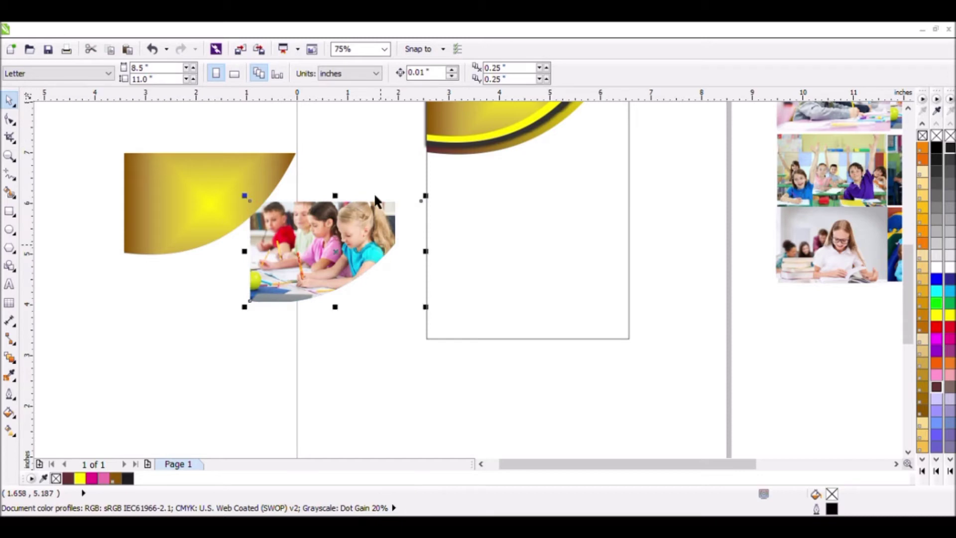
shift+click(214, 208)
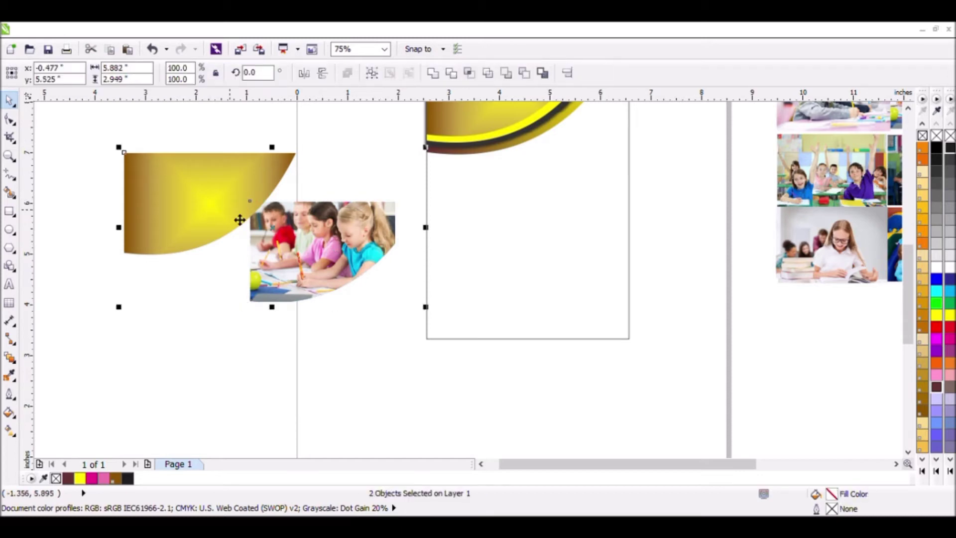
key(t)
key(r)
key(Escape)
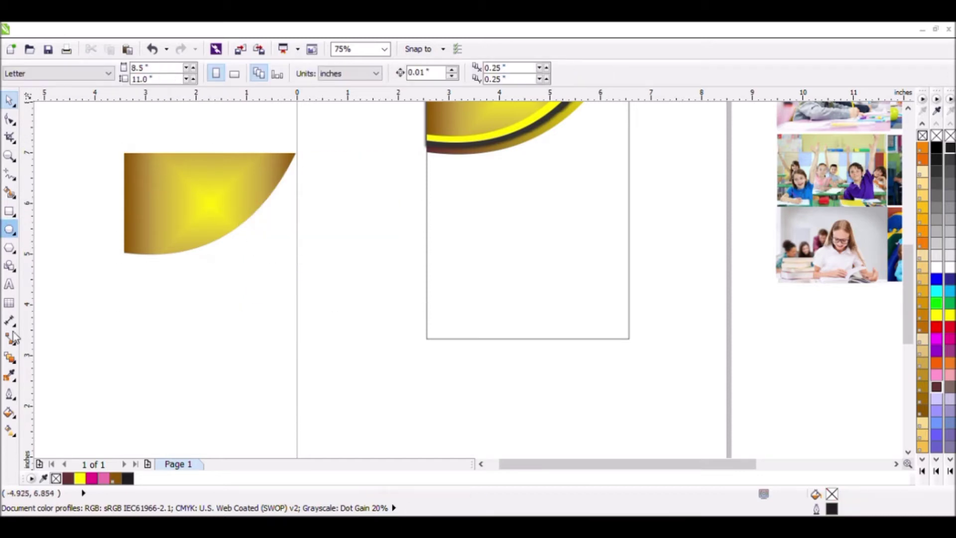
Step: Apply uniform transparency to the gradient copy over the photo and set its value to 33
key(Tab)
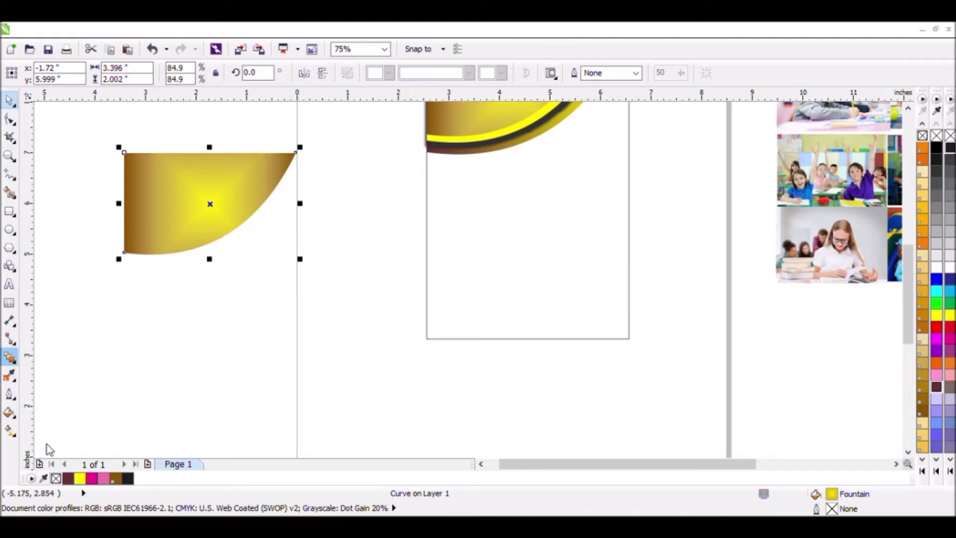
key(t)
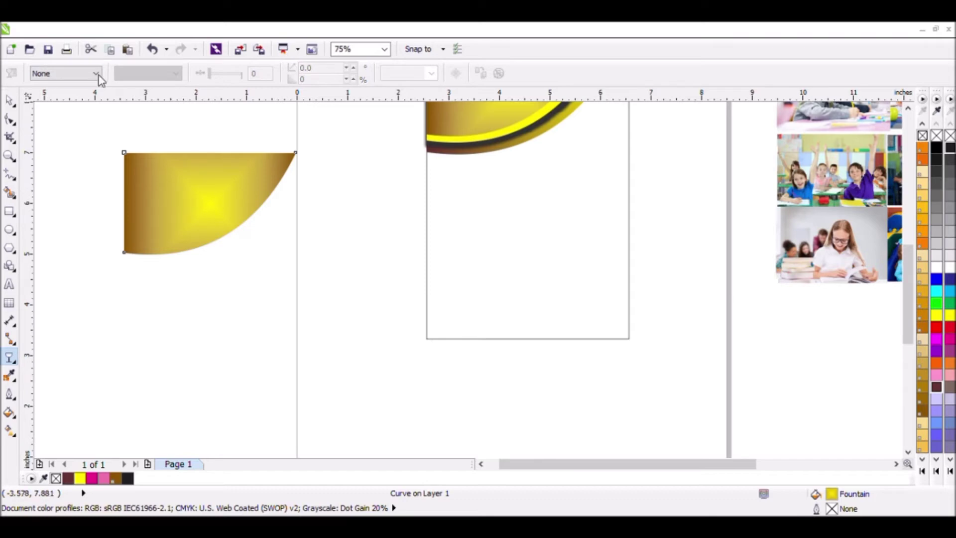
key(Down)
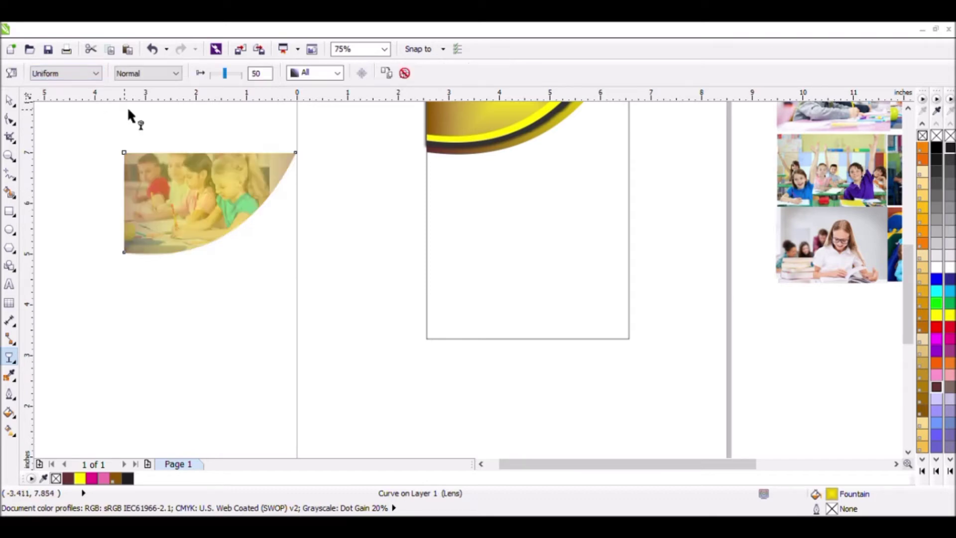
click(10, 102)
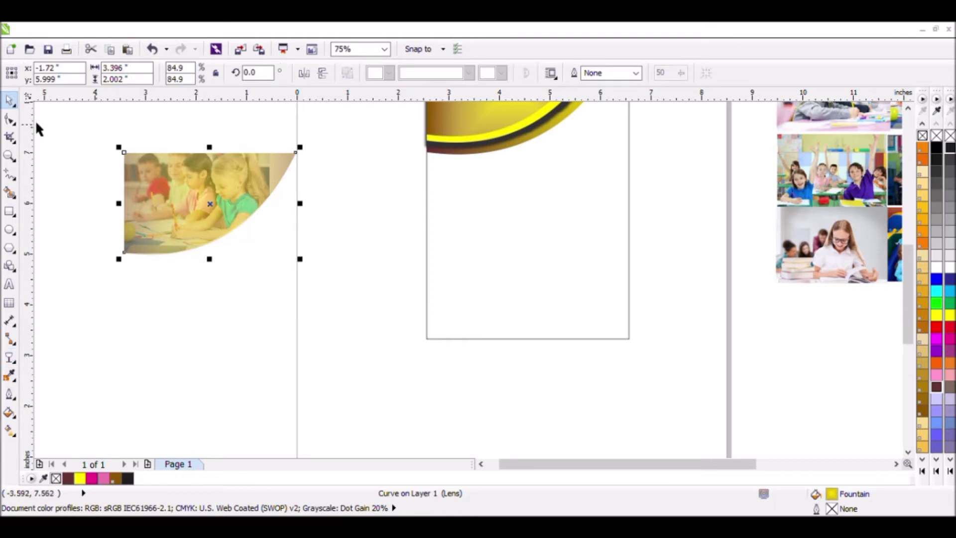
click(10, 358)
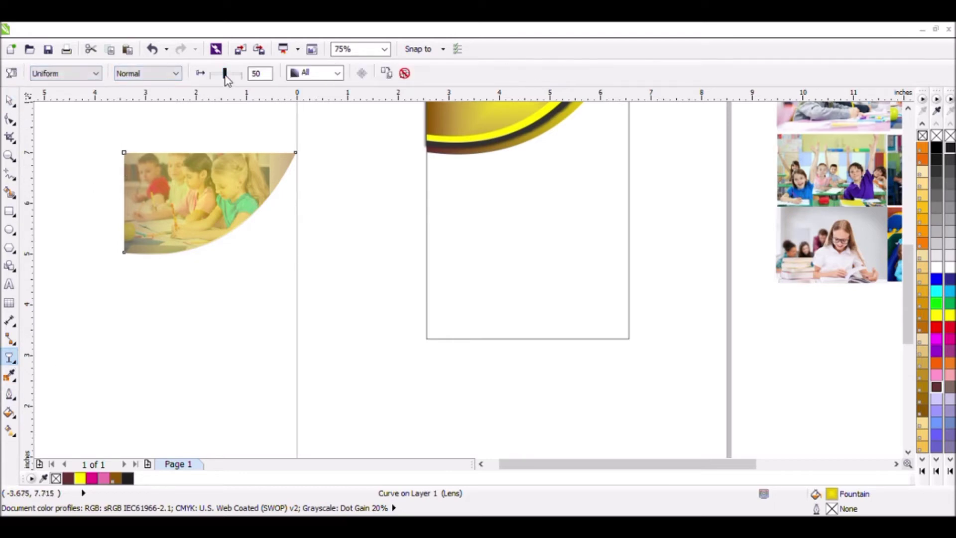
drag(226, 80, 221, 78)
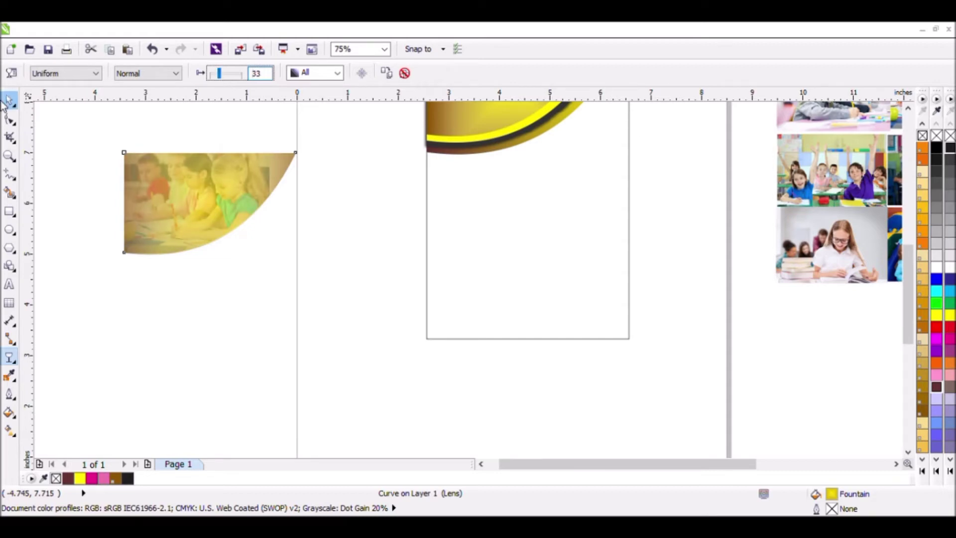
key(space)
click(241, 142)
Step: Group the cropped classroom photo with the transparent gradient copy covering it
scroll(241, 142, down, 2)
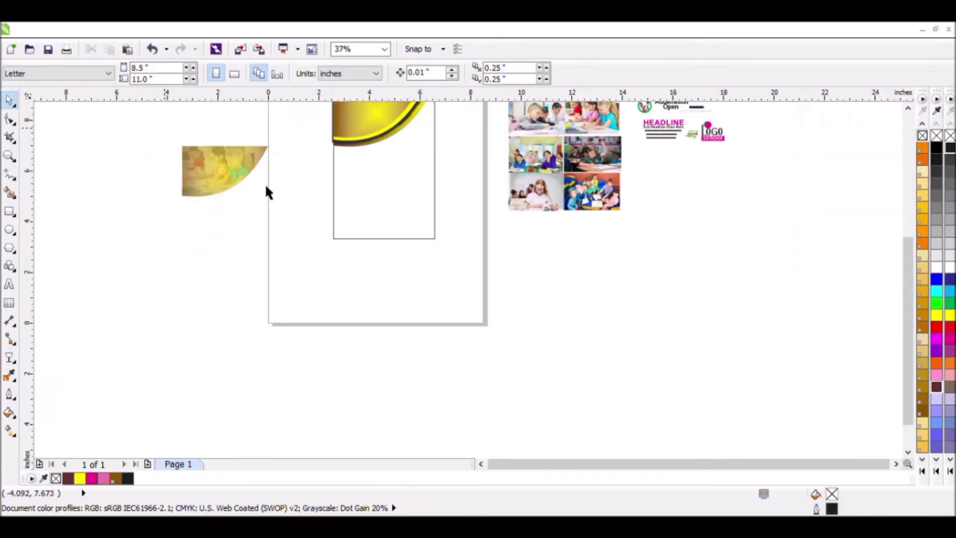
drag(305, 223, 305, 221)
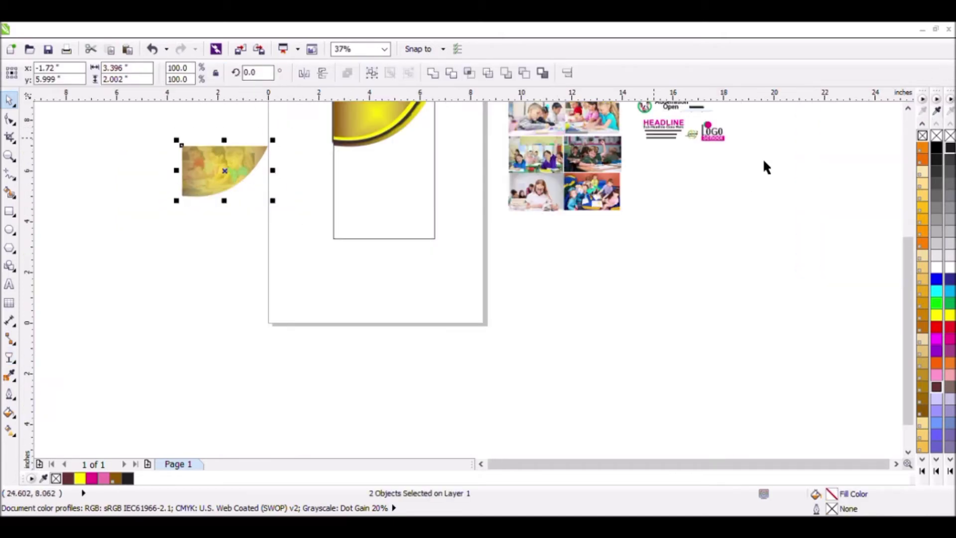
scroll(766, 168, down, 2)
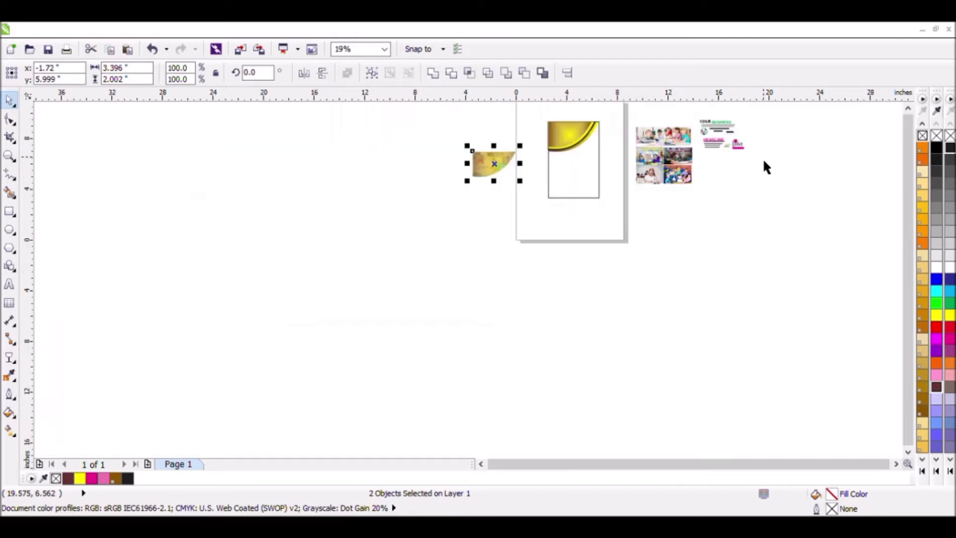
click(9, 155)
drag(414, 119, 620, 196)
click(10, 101)
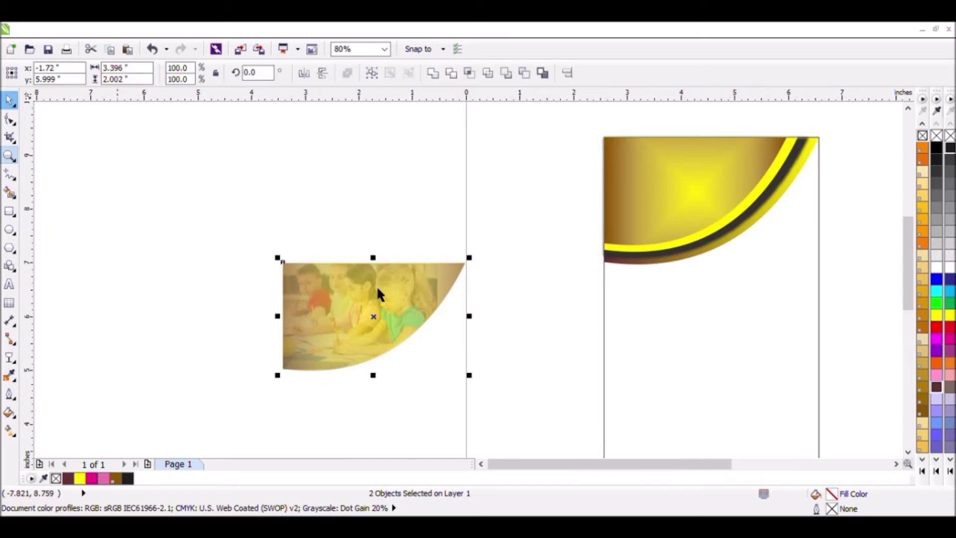
drag(243, 242, 496, 391)
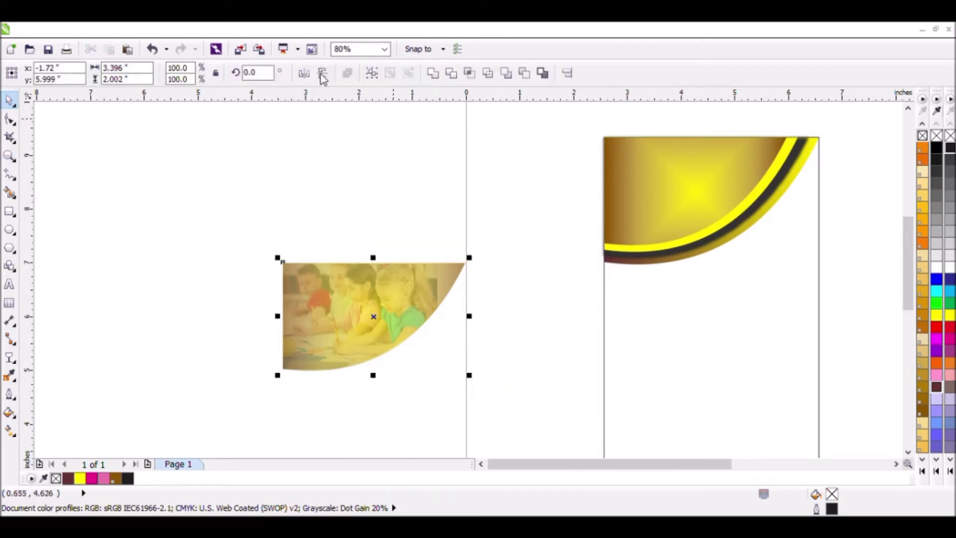
key(ctrl+g)
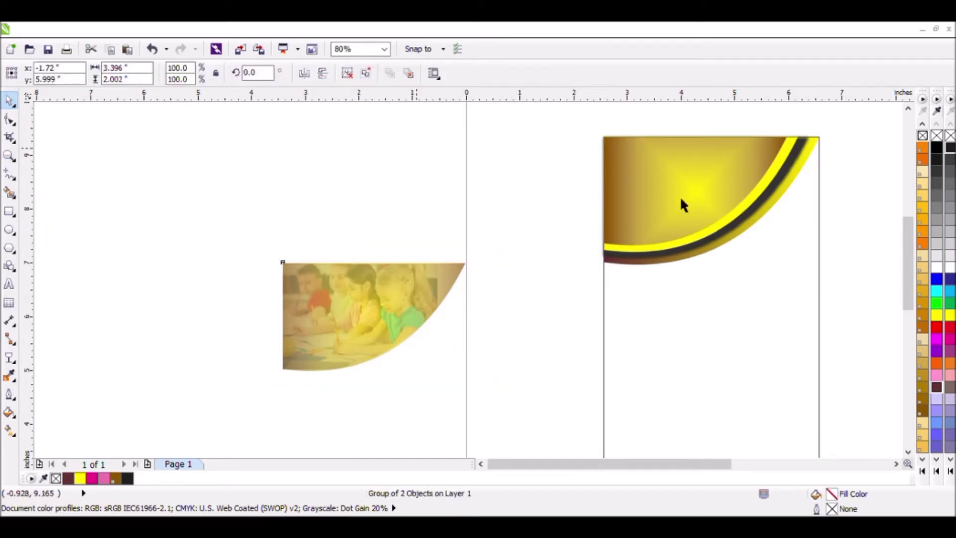
Step: Move the solid gradient shape off the flyer and centre the grouped photo on the yellow curved shape
click(696, 196)
drag(696, 196, 266, 192)
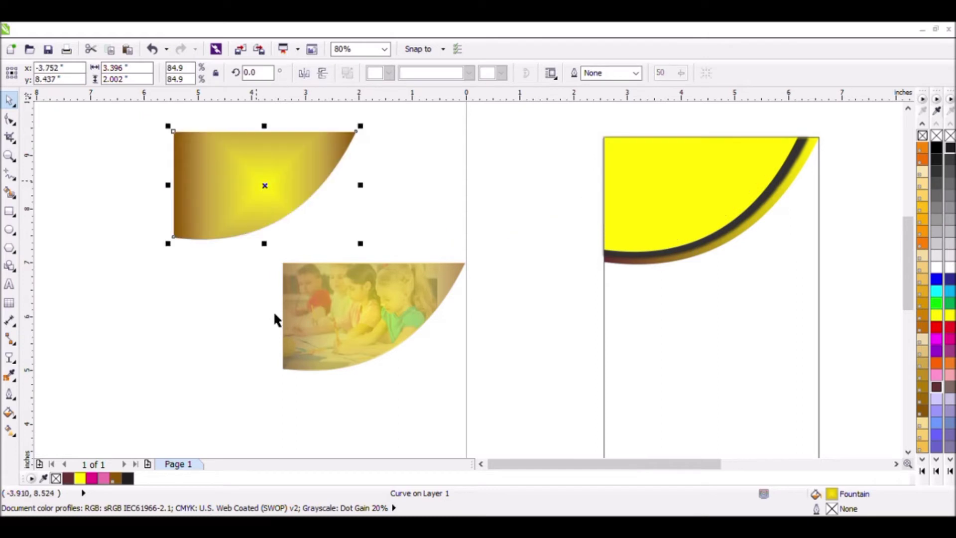
click(414, 307)
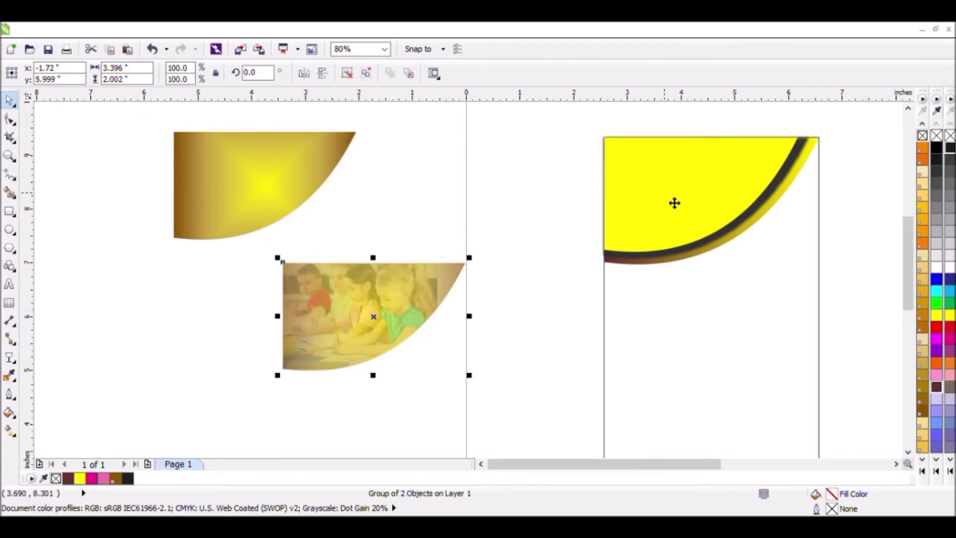
shift+click(674, 203)
key(e)
key(c)
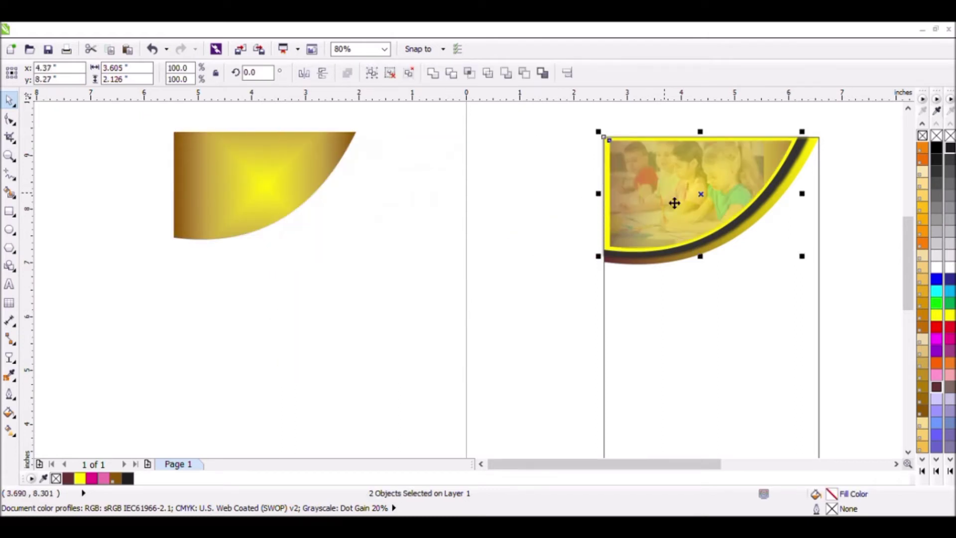
click(510, 180)
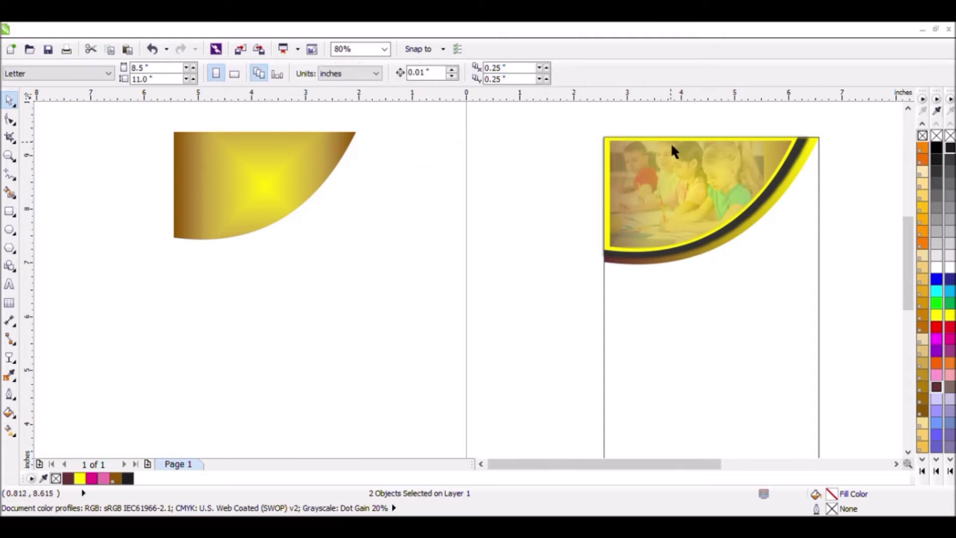
Step: Enlarge the grouped photo proportionally to about 3.5 by 2.06 in, reaching the flyer's upper-left corner
scroll(672, 150, up, 2)
scroll(670, 141, down, 2)
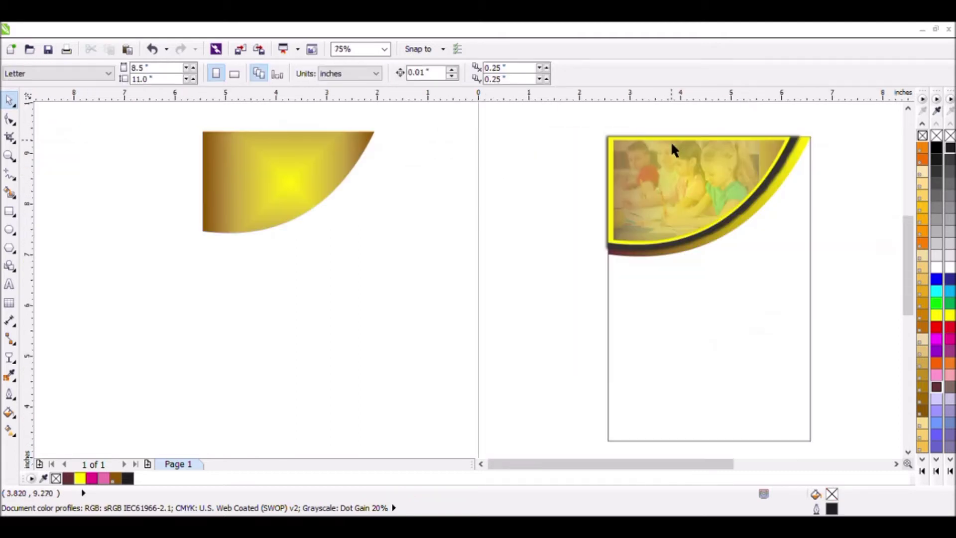
click(740, 148)
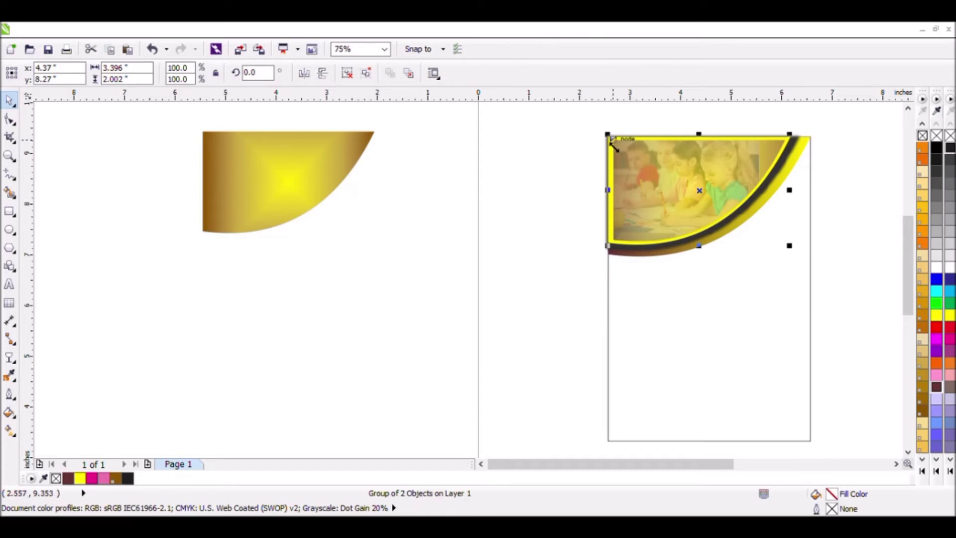
drag(611, 143, 605, 132)
scroll(807, 120, up, 2)
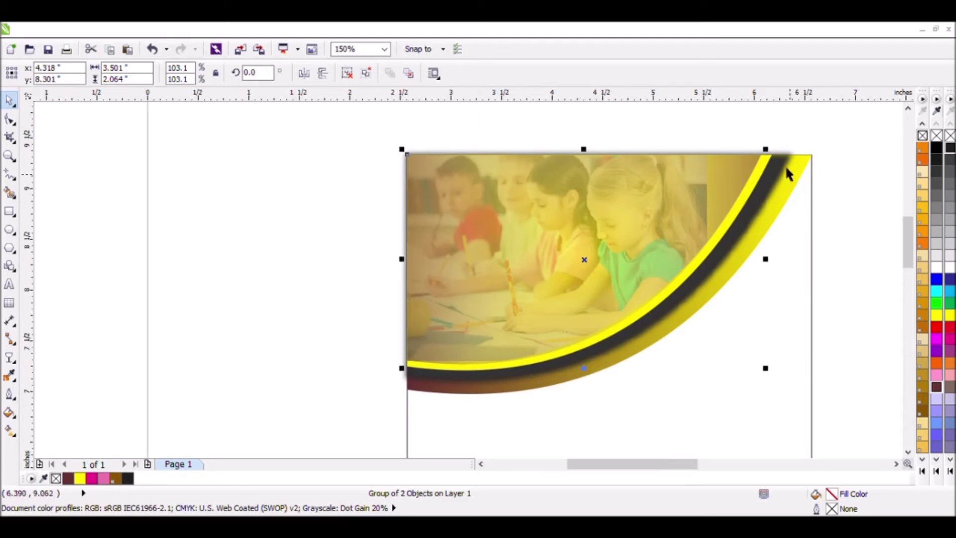
click(686, 142)
Step: Make a copy of the flyer outline and shrink its height to about 1.58 in, across the flyer's middle
scroll(684, 140, down, 1)
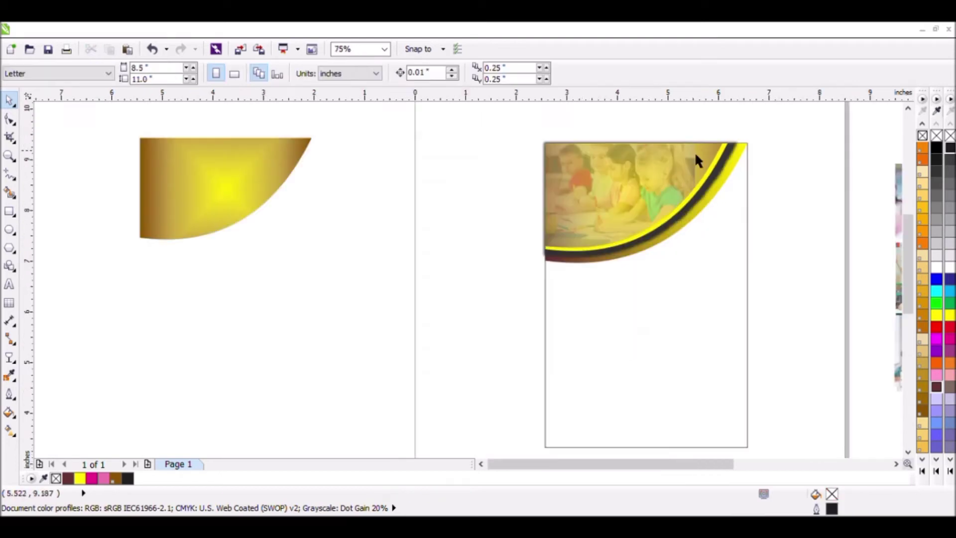
scroll(695, 152, down, 1)
click(686, 214)
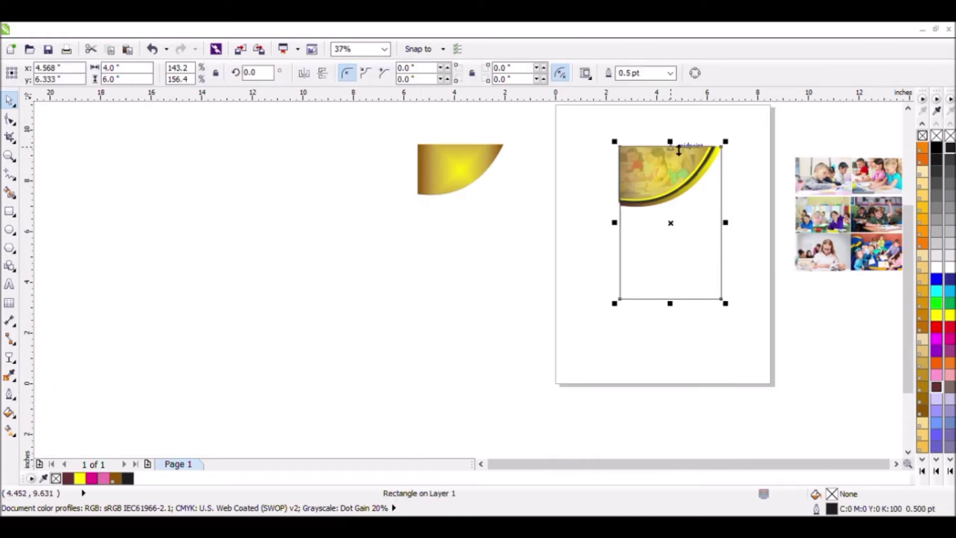
drag(671, 145, 692, 220)
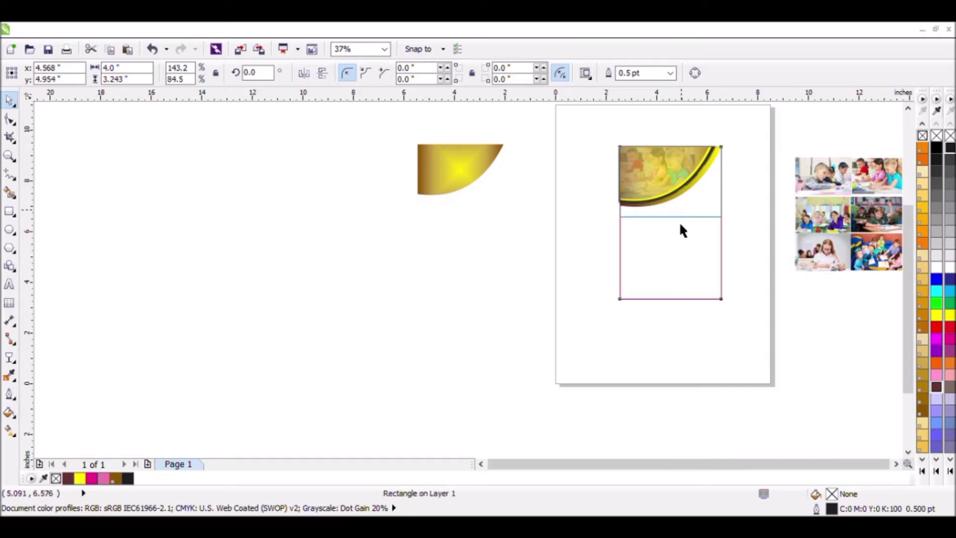
drag(695, 274, 697, 271)
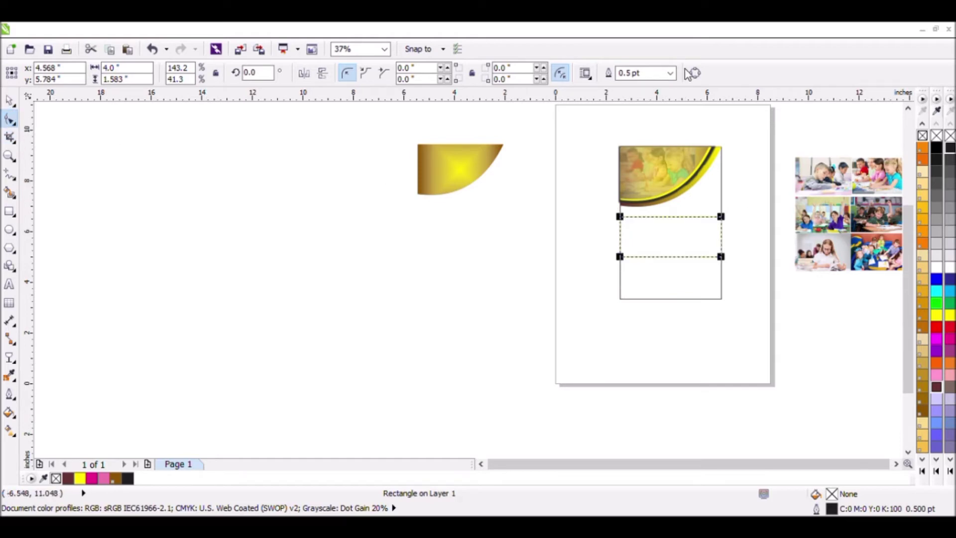
Step: Convert the middle rectangle to curves and reposition its four corner nodes into a band slanting up to the right
key(ctrl+q)
scroll(795, 190, up, 1)
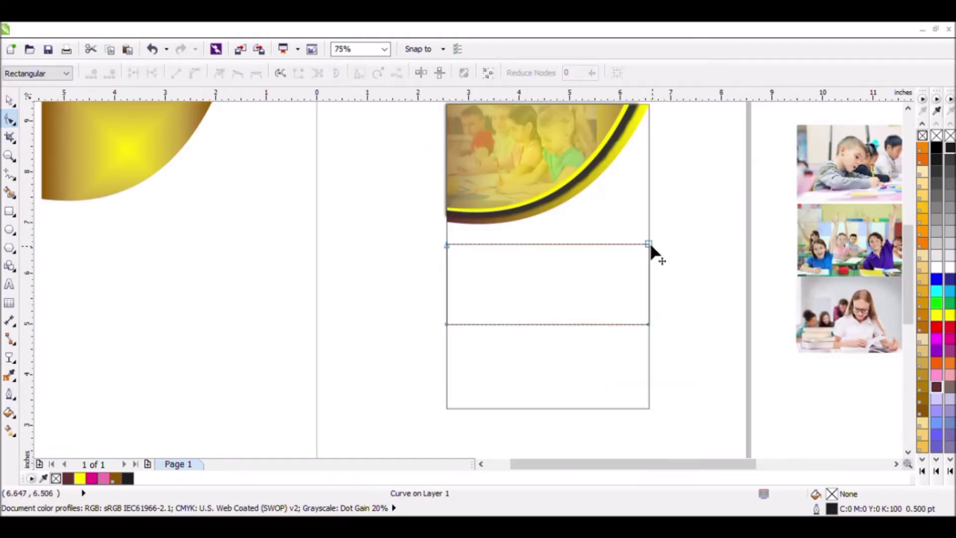
drag(648, 244, 648, 208)
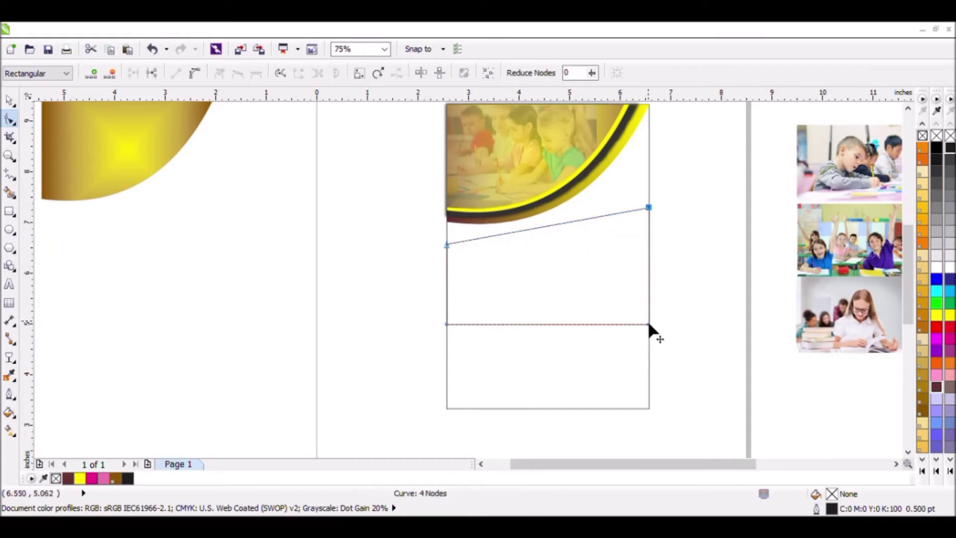
drag(648, 324, 653, 272)
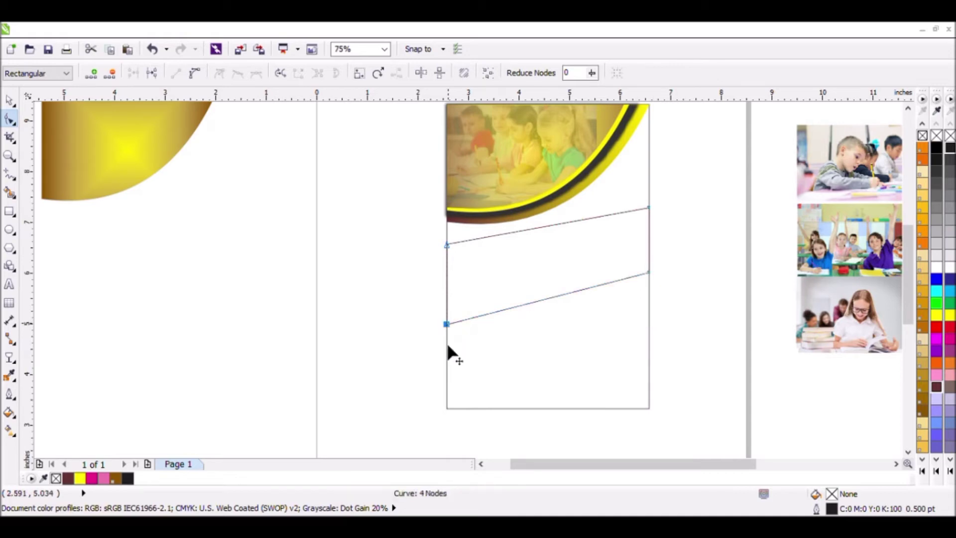
drag(447, 345, 448, 346)
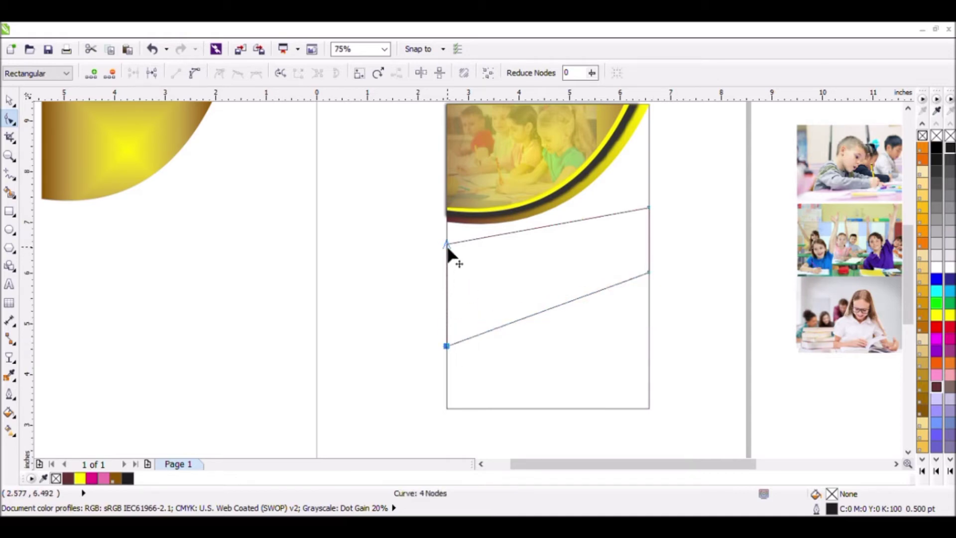
drag(445, 244, 445, 278)
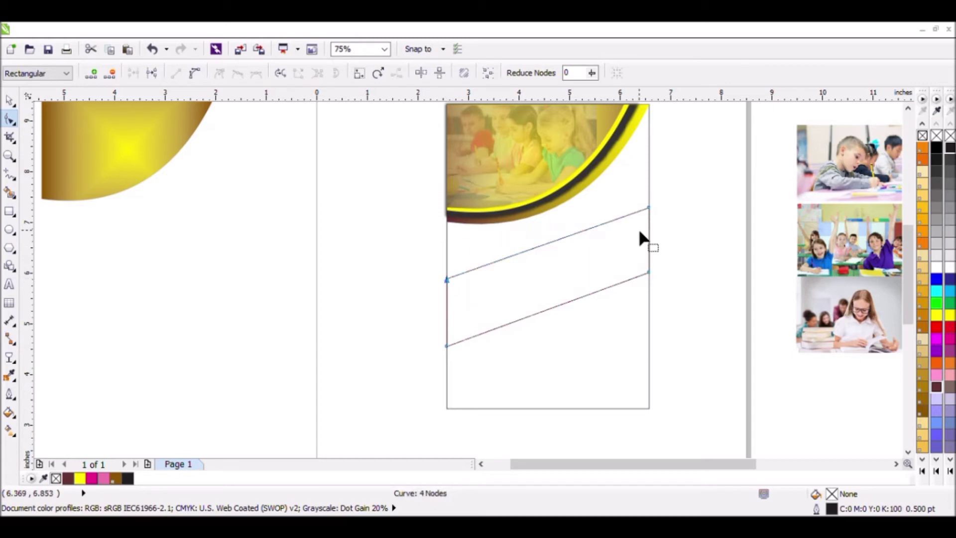
click(567, 302)
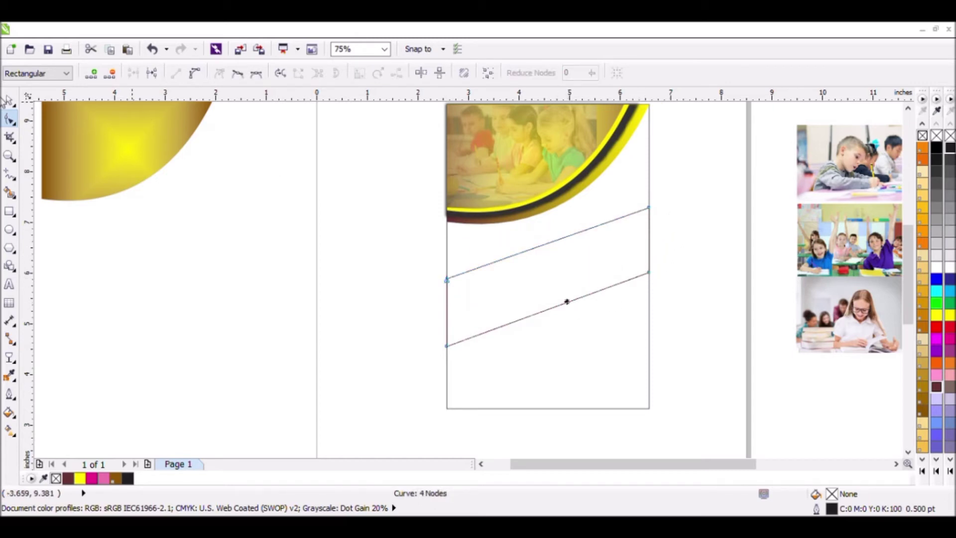
click(10, 100)
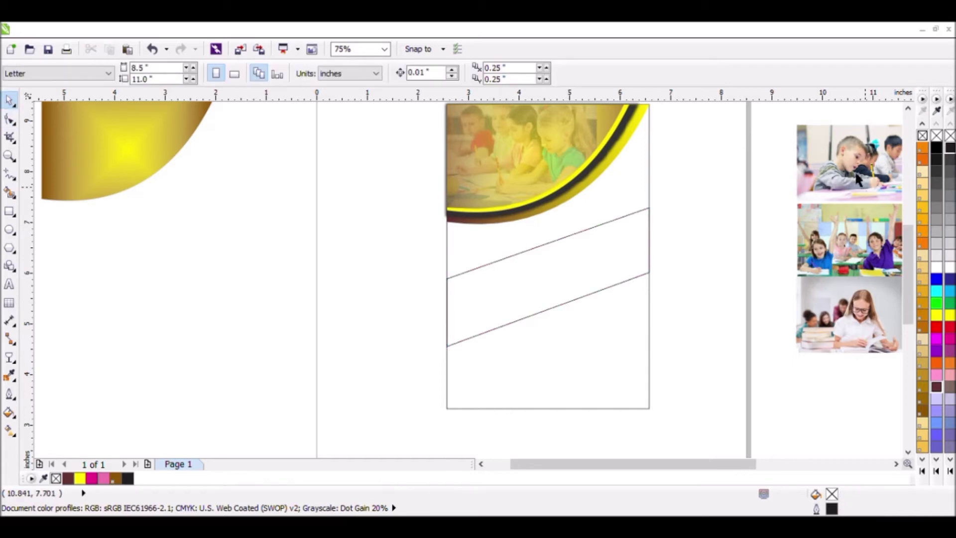
Step: Place the photo of the writing boy beside the flyer, stretch it to about 4.83 in wide and rotate it 20.7°
drag(860, 179, 269, 317)
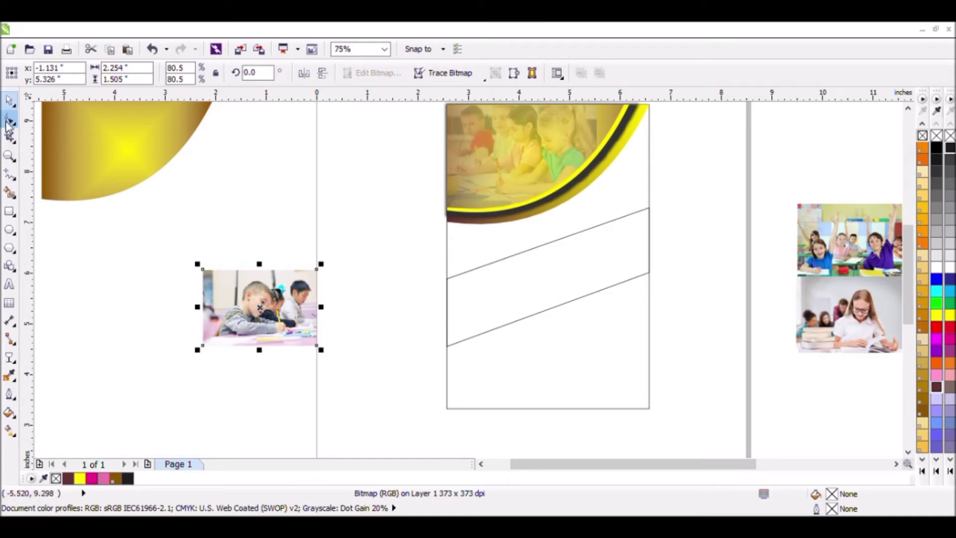
drag(321, 307, 461, 295)
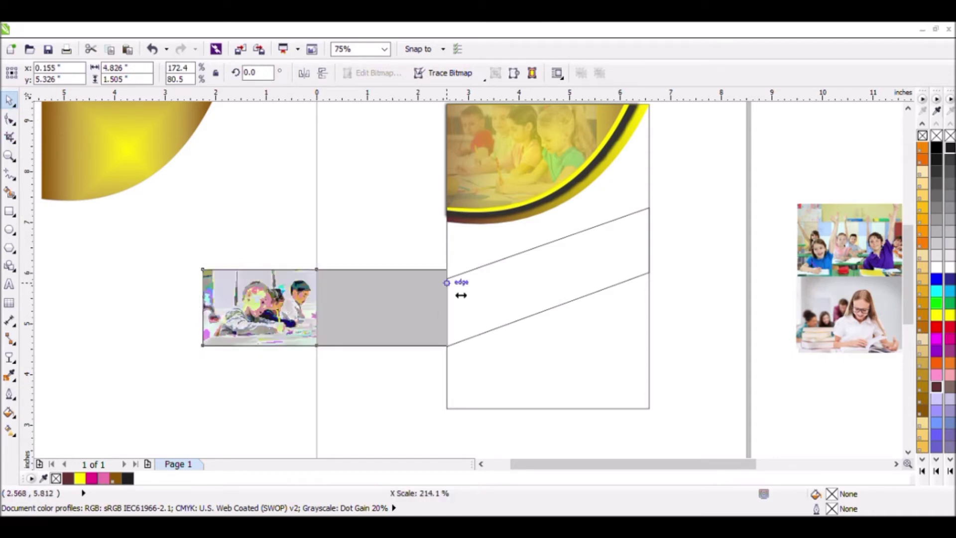
drag(338, 328, 338, 327)
click(337, 329)
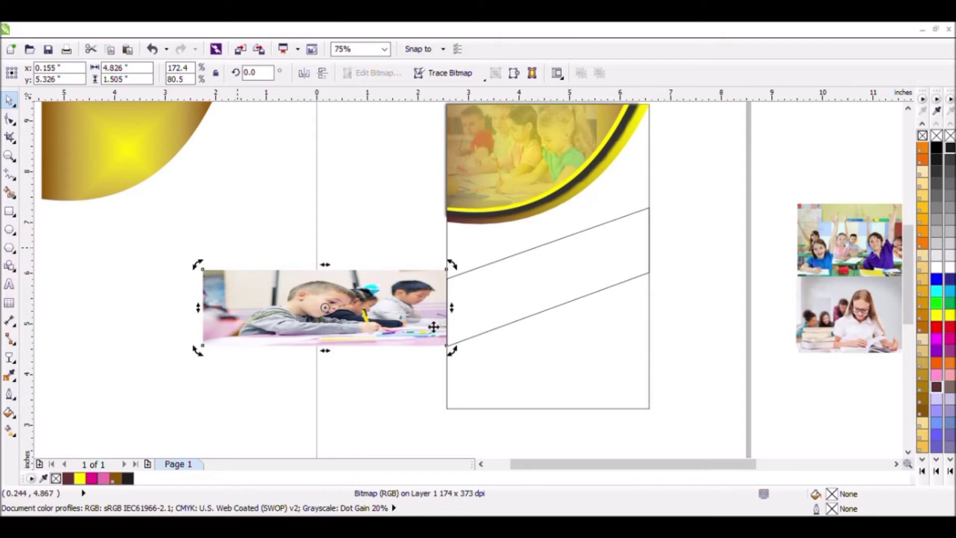
drag(477, 324, 480, 314)
key(Escape)
drag(320, 298, 239, 318)
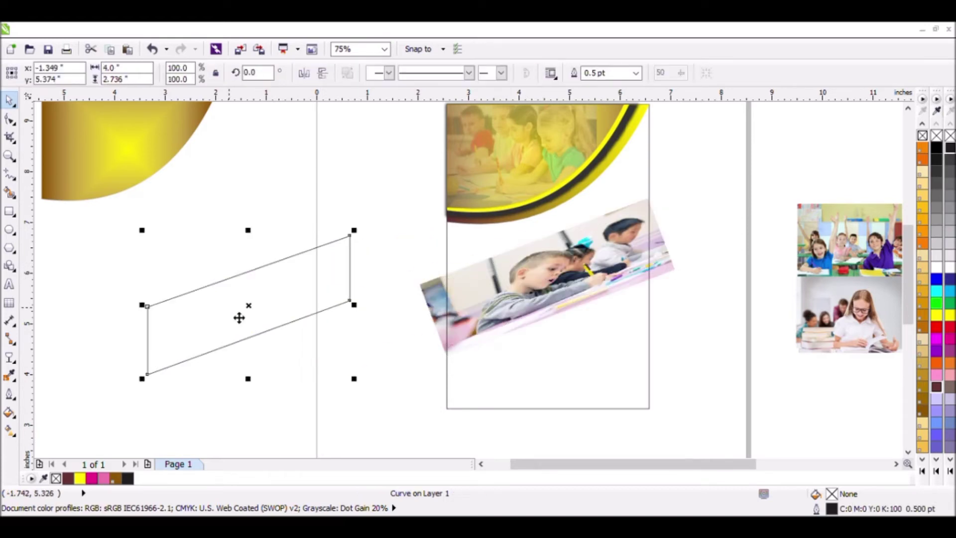
key(ctrl+z)
key(ctrl+z)
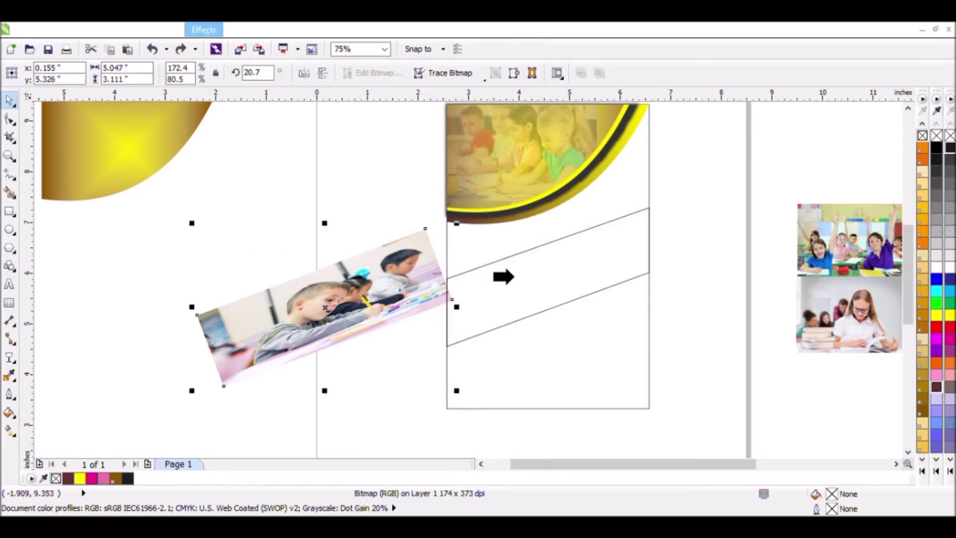
Step: PowerClip the rotated photo inside the slanted band and reposition it within the frame to fill the band
click(515, 276)
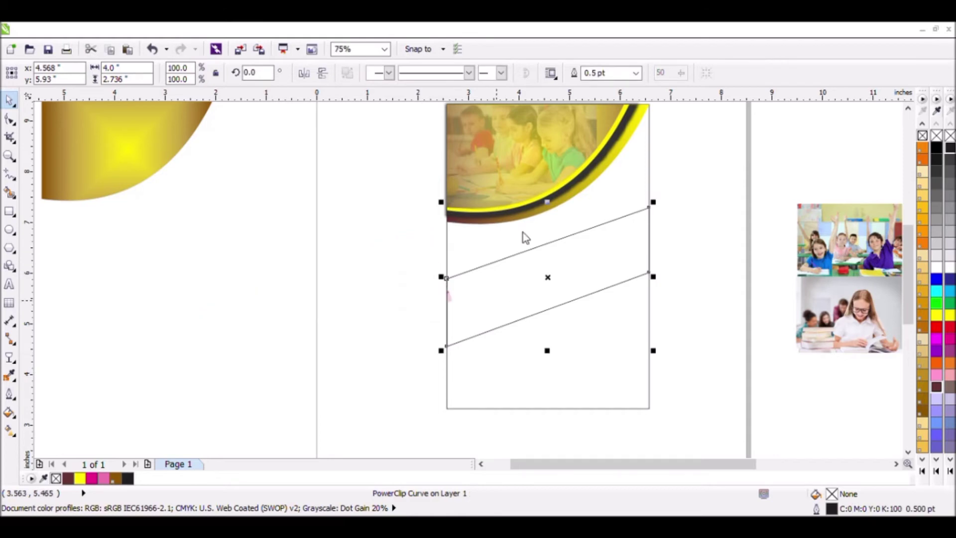
ctrl+click(548, 270)
drag(343, 311, 572, 277)
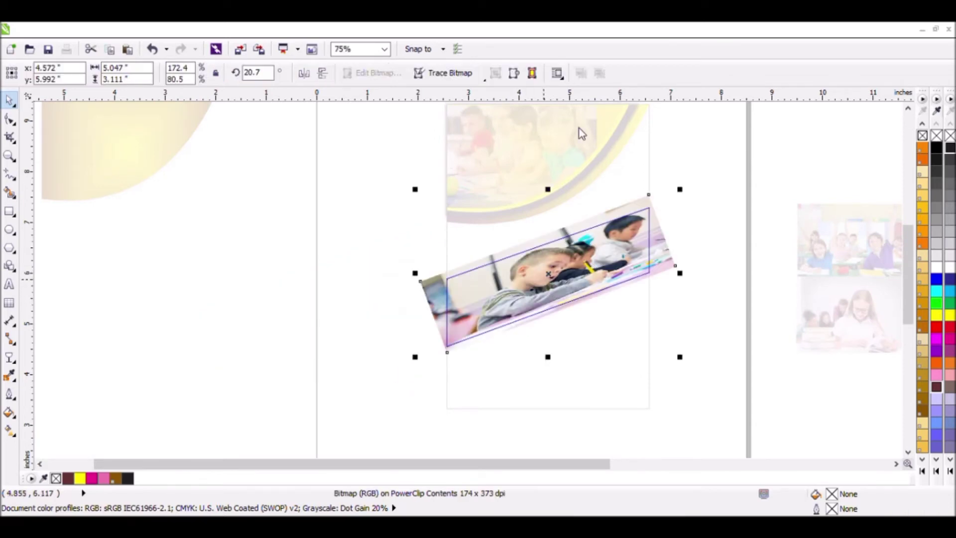
ctrl+click(679, 185)
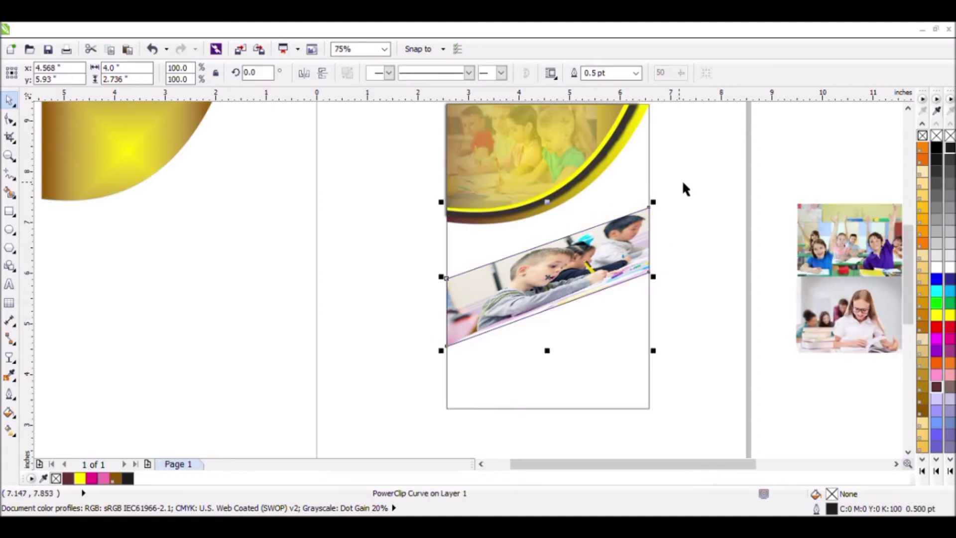
Step: Apply PANTONE 7-3-4 C to both the fill and the outline of the slanted photo band
click(682, 187)
click(649, 229)
click(922, 374)
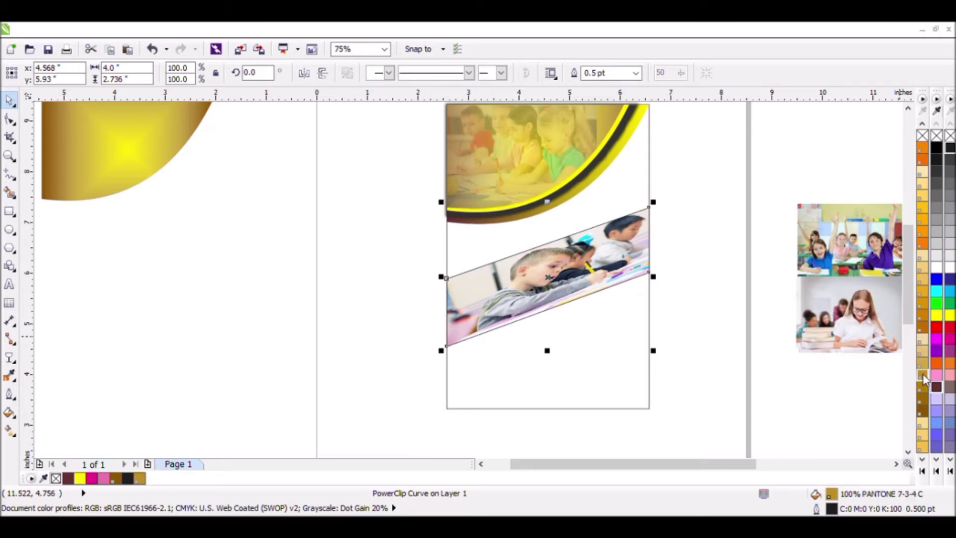
right_click(924, 378)
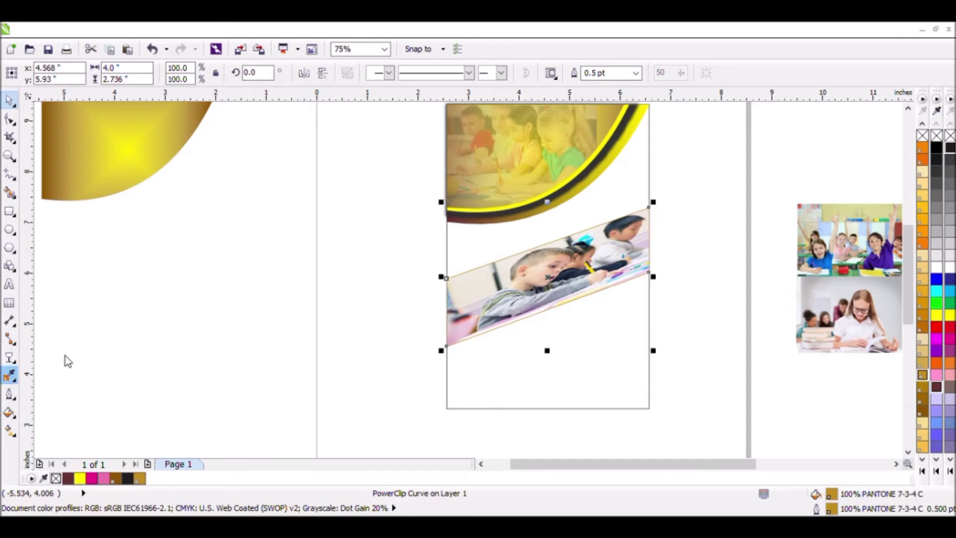
click(9, 394)
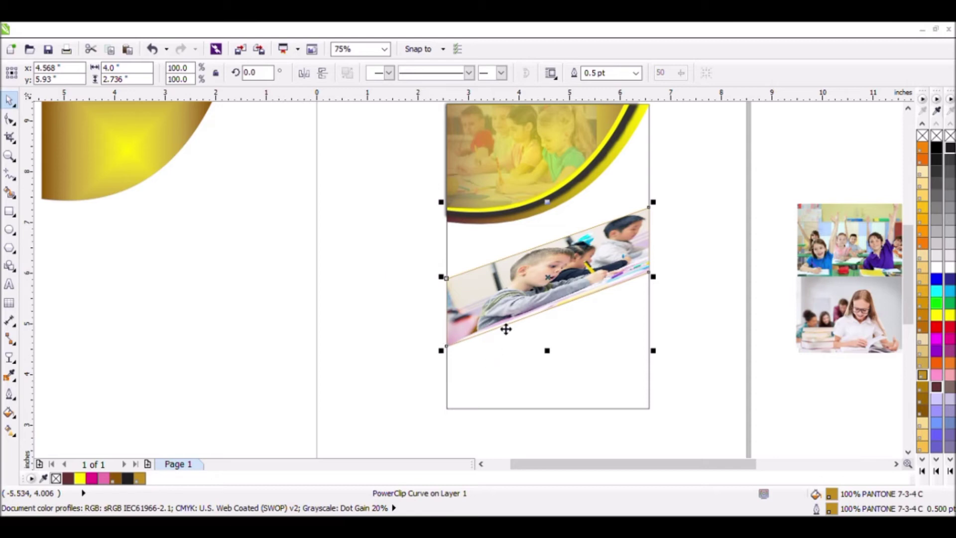
Step: Remove the spare gold gradient shape lying beside the page
click(636, 195)
click(645, 199)
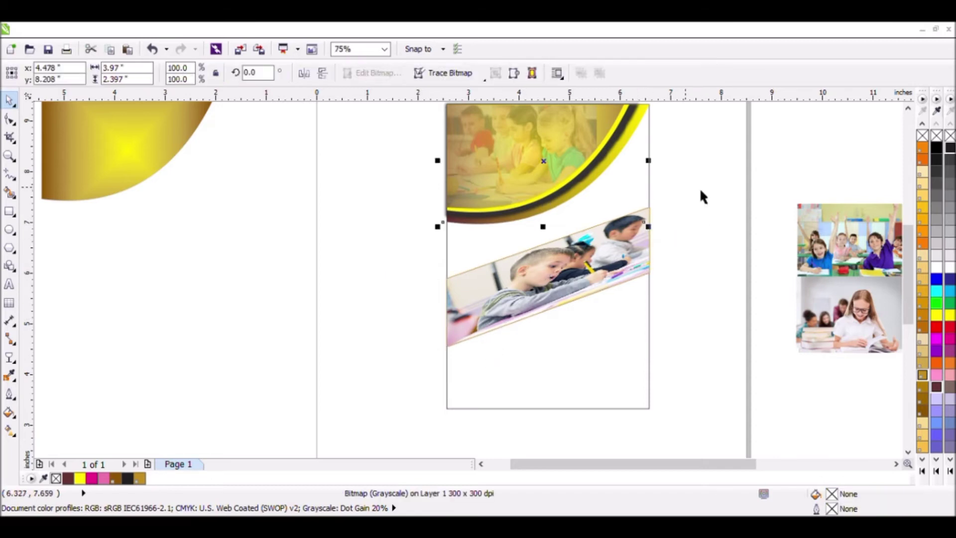
click(705, 270)
click(606, 299)
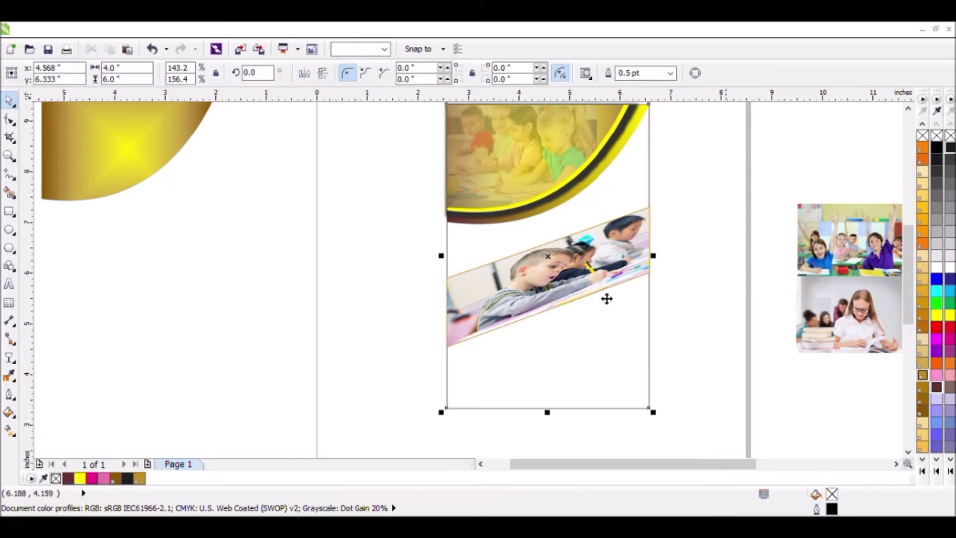
scroll(619, 203, down, 2)
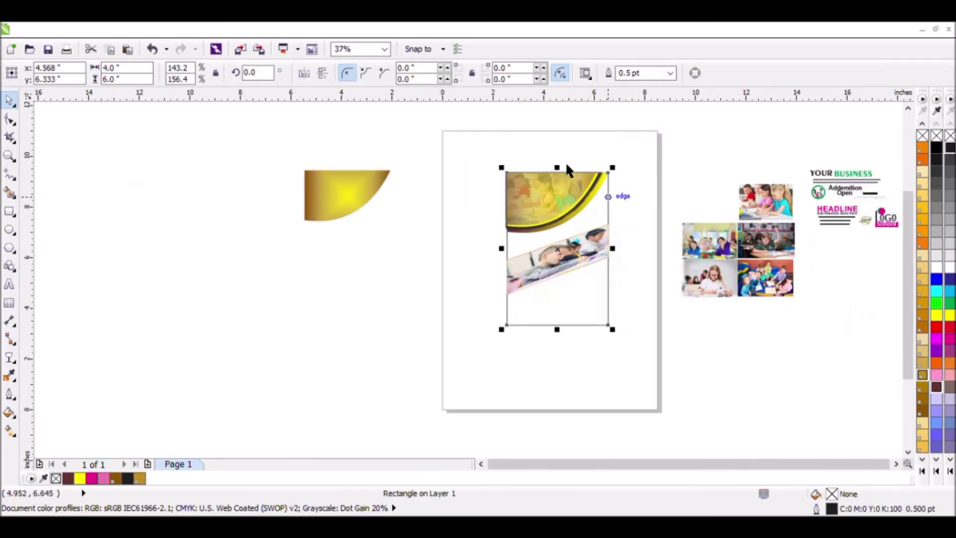
click(352, 199)
drag(353, 203, 568, 171)
Step: Duplicate the flyer rectangle and shorten the copy to a bottom strip 4.0 in wide and about 1.16 in tall
click(582, 324)
click(568, 178)
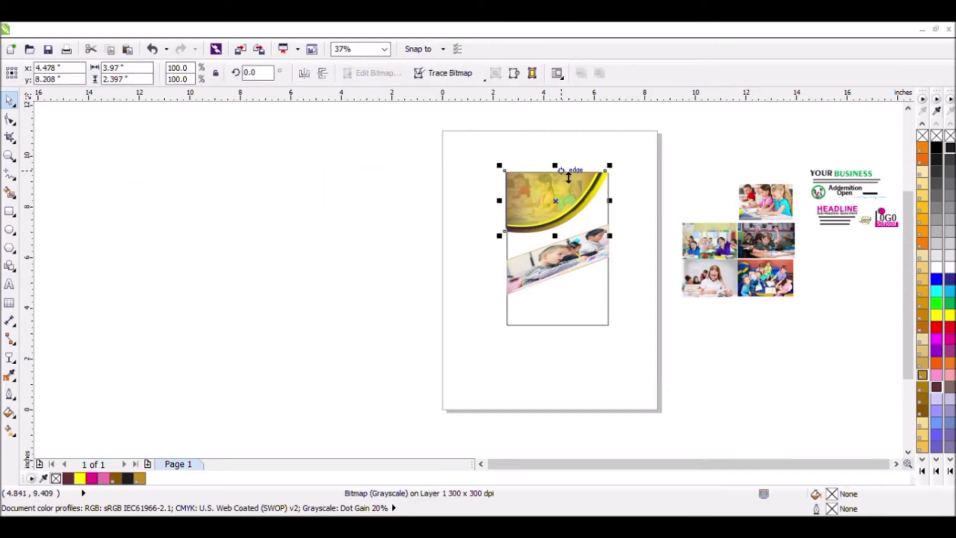
click(568, 177)
mouse_move(576, 282)
mouse_down()
mouse_move(575, 301)
mouse_move(565, 295)
mouse_up()
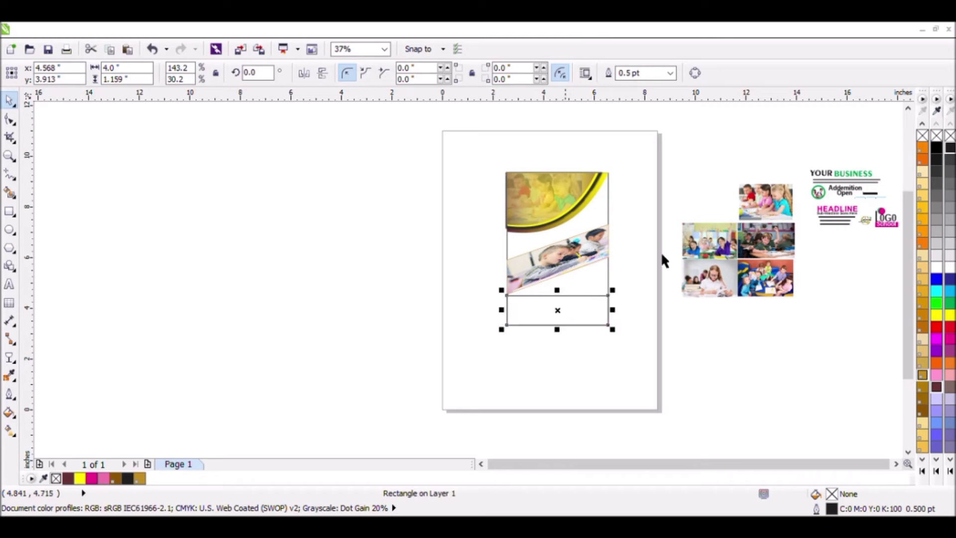
Step: Convert the bottom strip to curves and raise its two upper corner nodes to follow the lower edge of the slanted photo band
scroll(662, 252, up, 2)
key(F10)
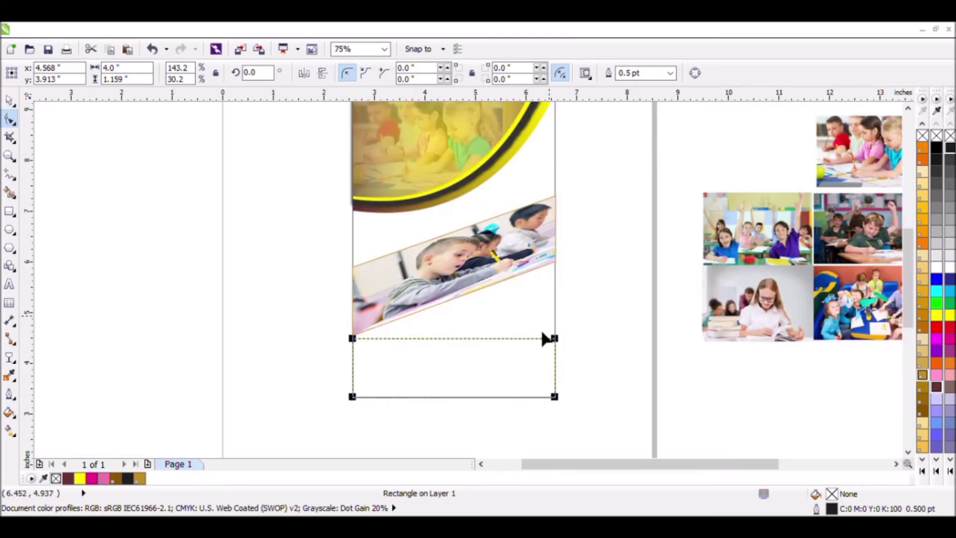
click(695, 73)
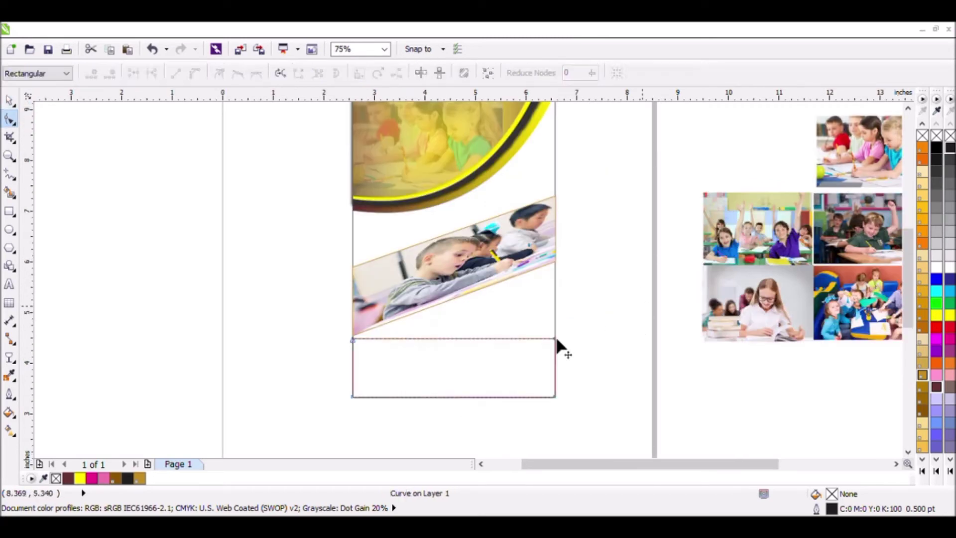
drag(556, 340, 557, 262)
scroll(352, 340, up, 4)
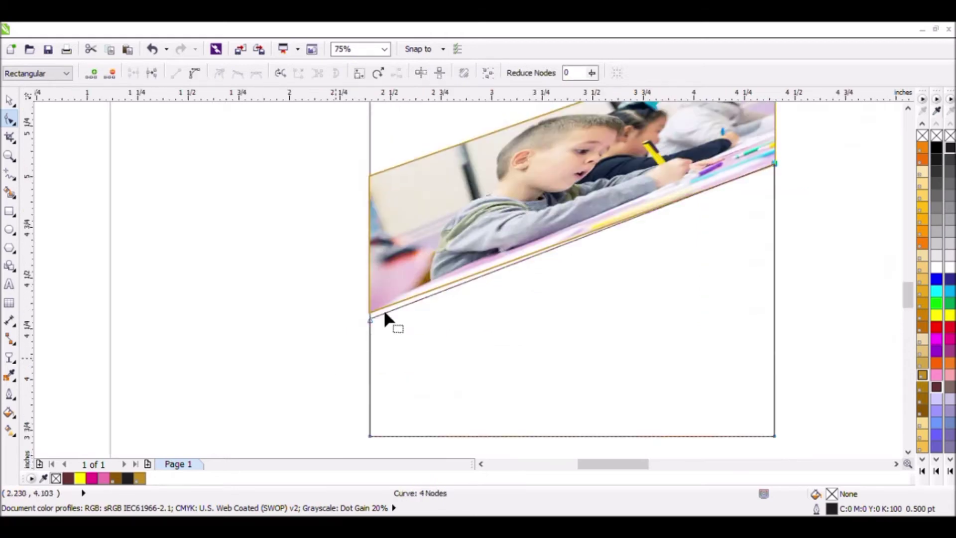
drag(405, 280, 405, 266)
scroll(544, 302, down, 2)
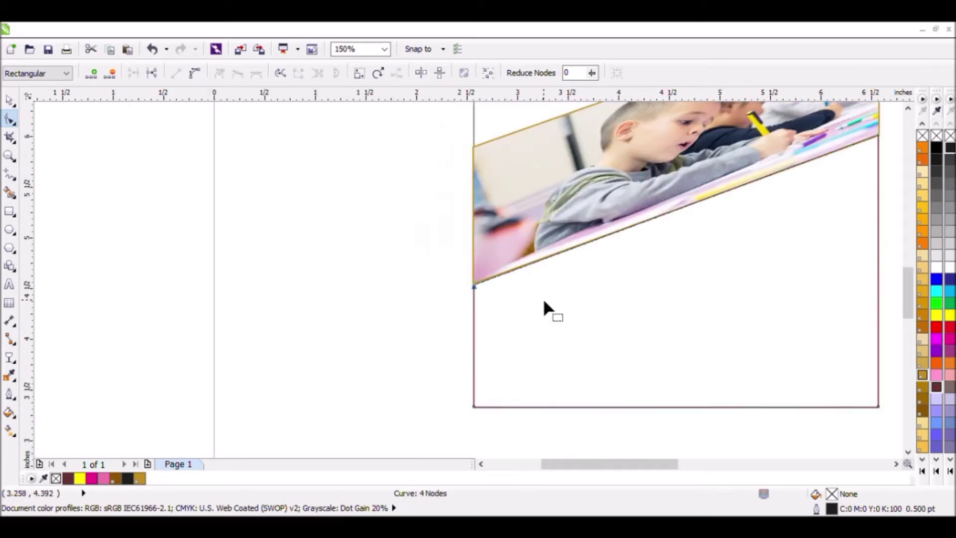
scroll(544, 302, down, 2)
scroll(589, 306, down, 2)
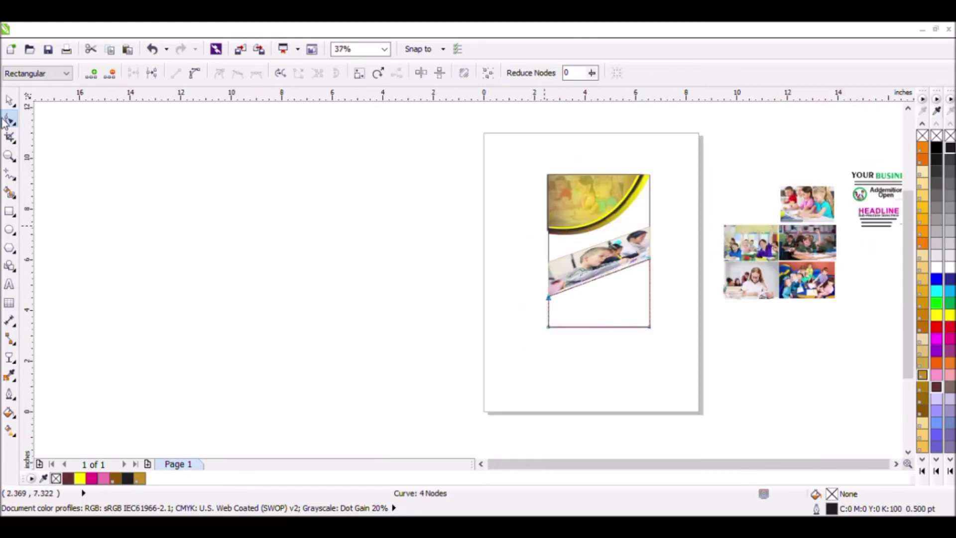
click(9, 99)
click(305, 195)
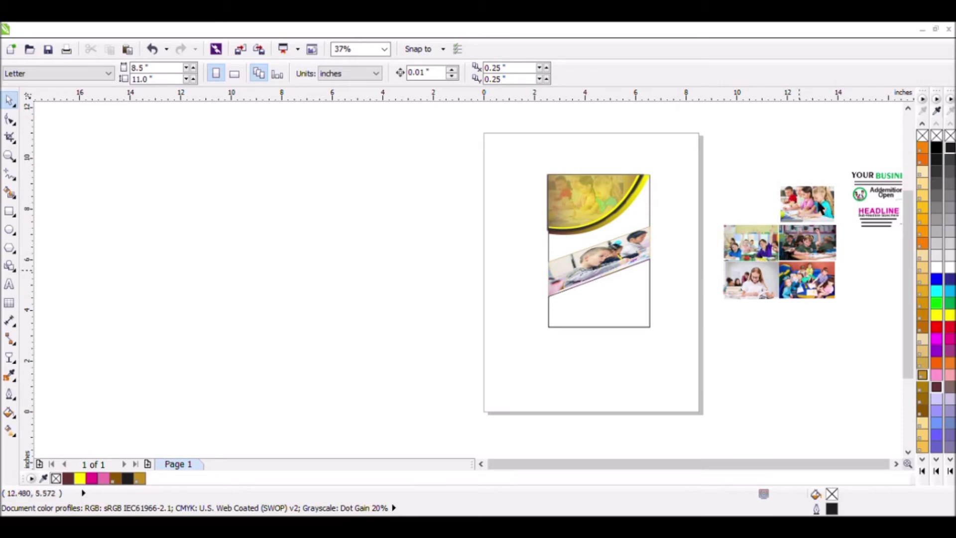
Step: Delete the used photo of the three children, and place the photo of the hand-raising boy beside the flyer, enlarged to about 6 in wide
click(822, 207)
key(p)
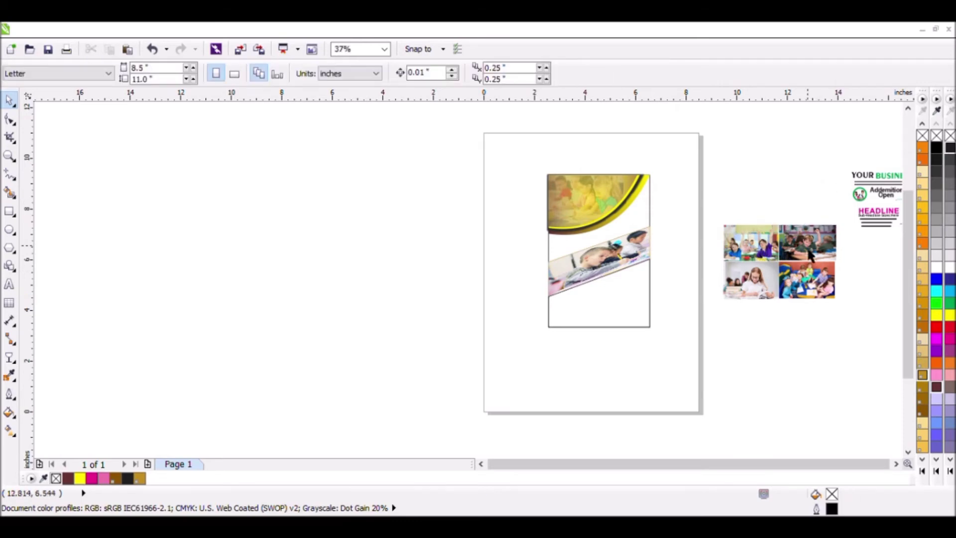
drag(810, 256, 585, 214)
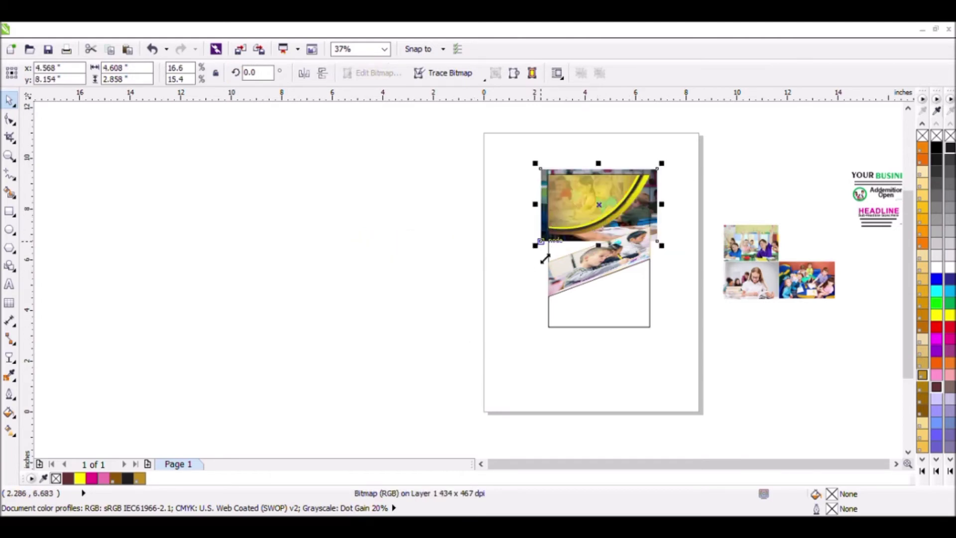
mouse_move(536, 247)
mouse_down()
mouse_move(510, 309)
mouse_move(536, 251)
mouse_up()
mouse_move(463, 192)
mouse_down()
mouse_move(473, 213)
mouse_move(395, 215)
mouse_move(600, 313)
mouse_up()
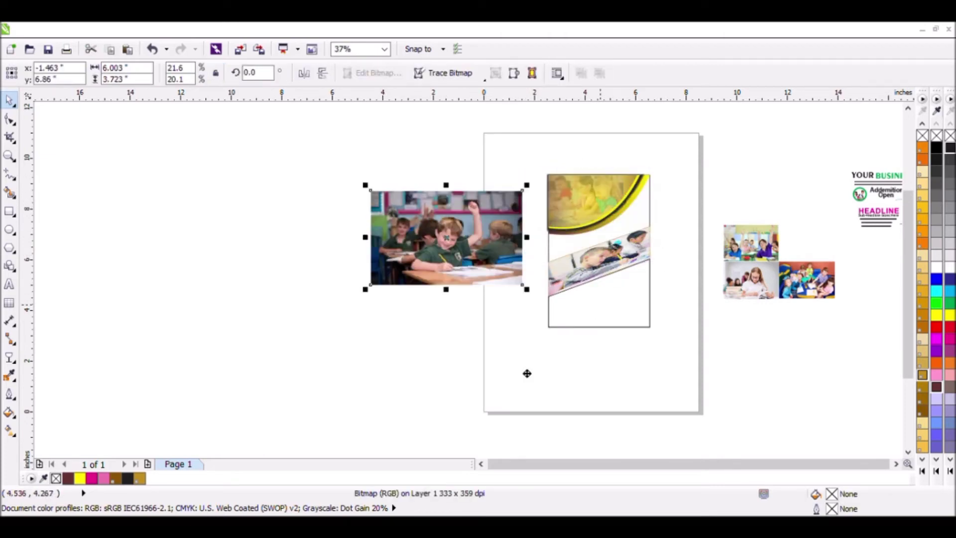
Step: Try moving the slanted bottom shape off the flyer to the empty area below, and undo the move
click(558, 323)
click(457, 359)
click(457, 390)
click(558, 391)
click(558, 322)
key(space)
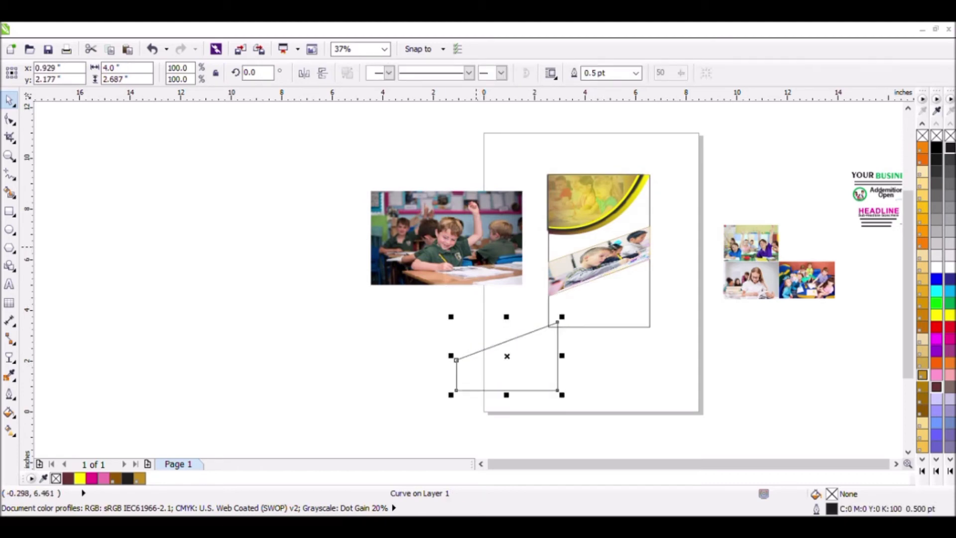
key(ctrl+z)
key(ctrl+z)
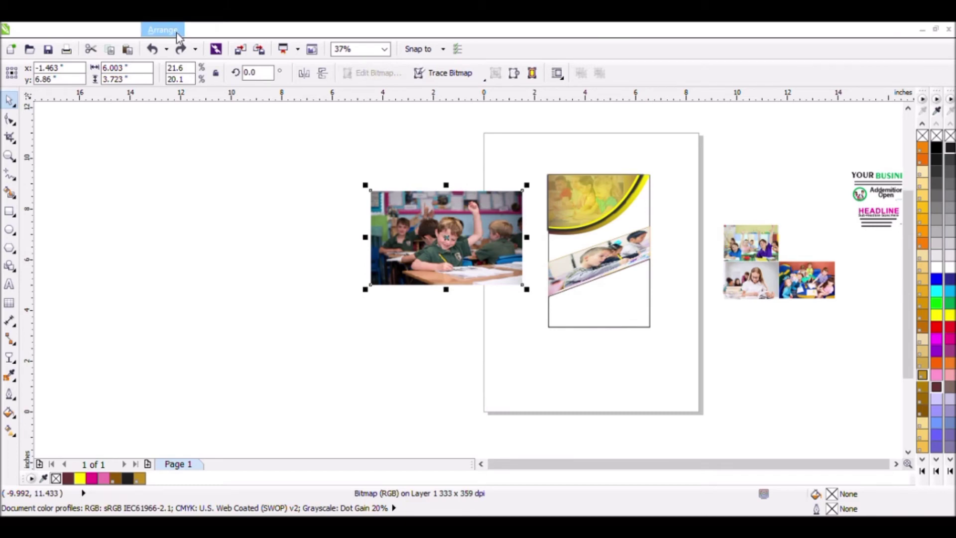
Step: Try to PowerClip the photo of the hand-raising boy inside the full flyer rectangle, and undo it
click(324, 226)
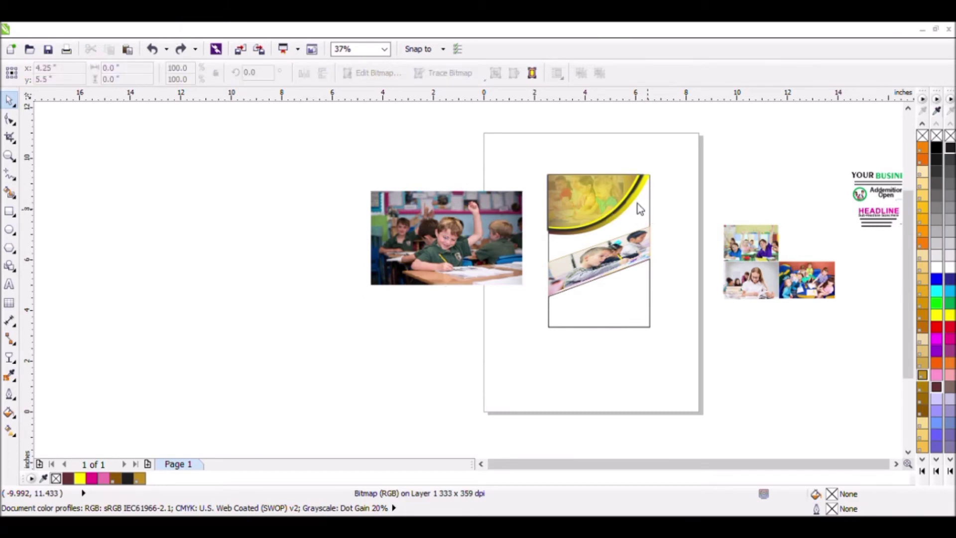
click(608, 254)
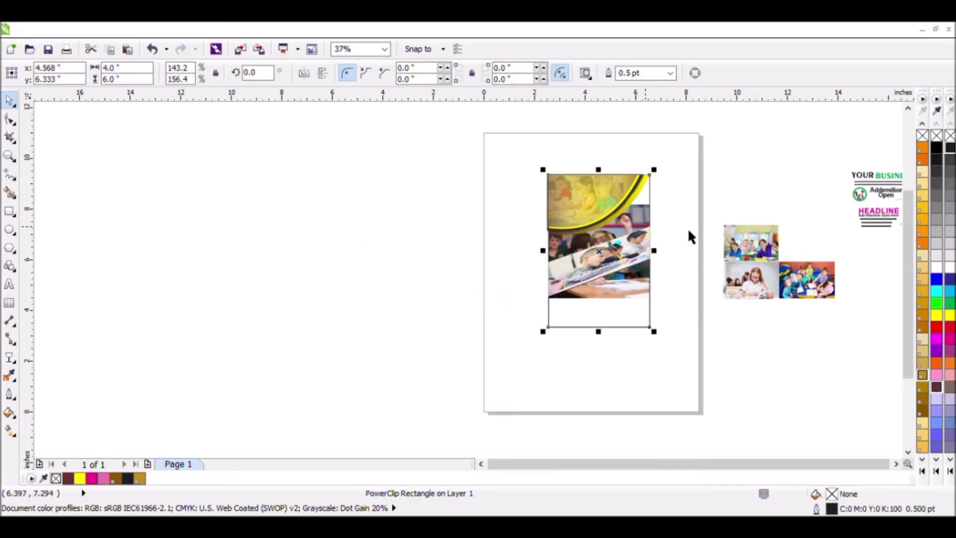
scroll(689, 231, up, 2)
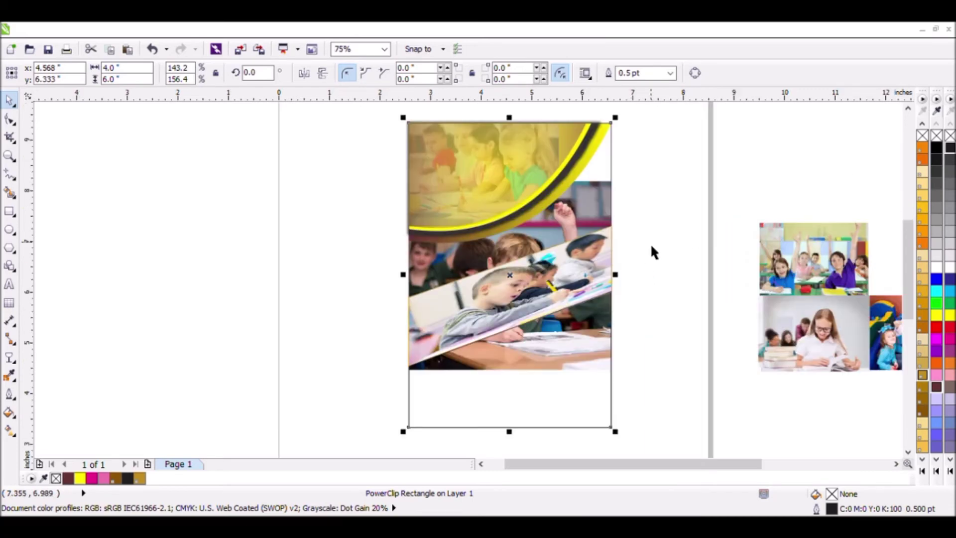
scroll(651, 243, down, 2)
key(ctrl+z)
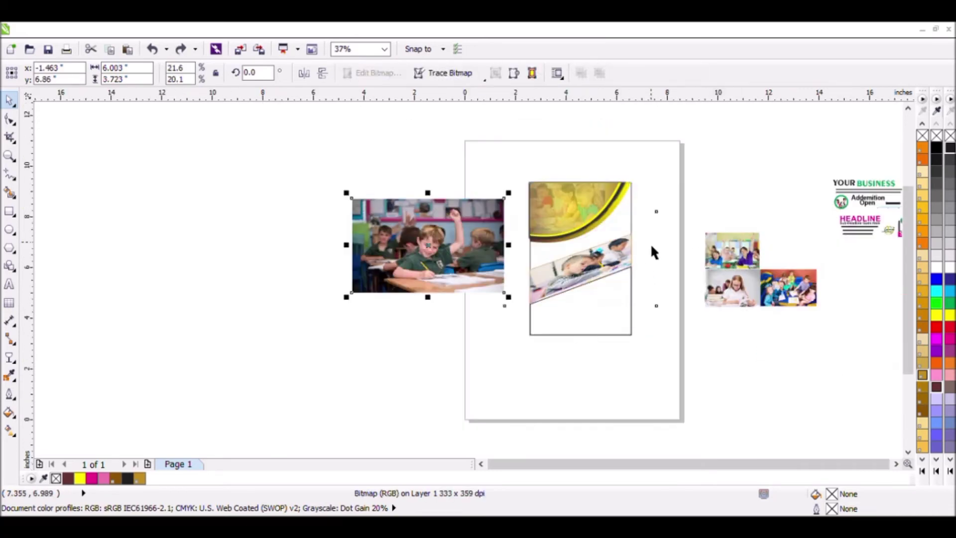
Step: Try to PowerClip the photo of the hand-raising boy inside the outer curved gold band, and undo it
click(642, 247)
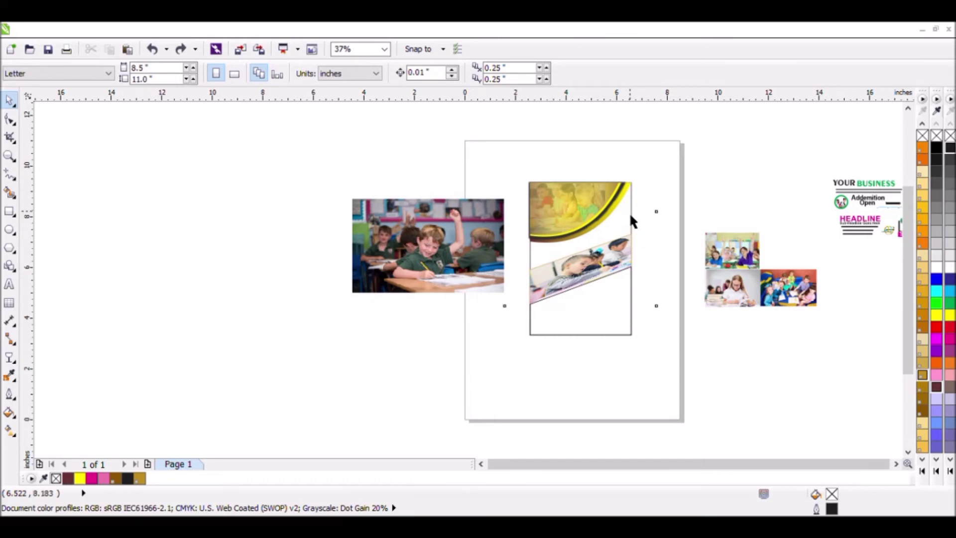
click(641, 218)
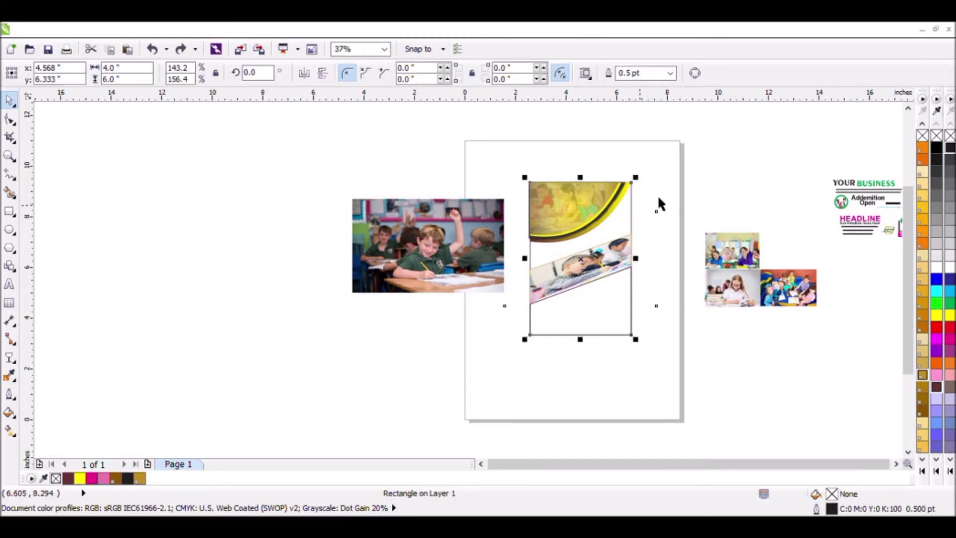
click(506, 214)
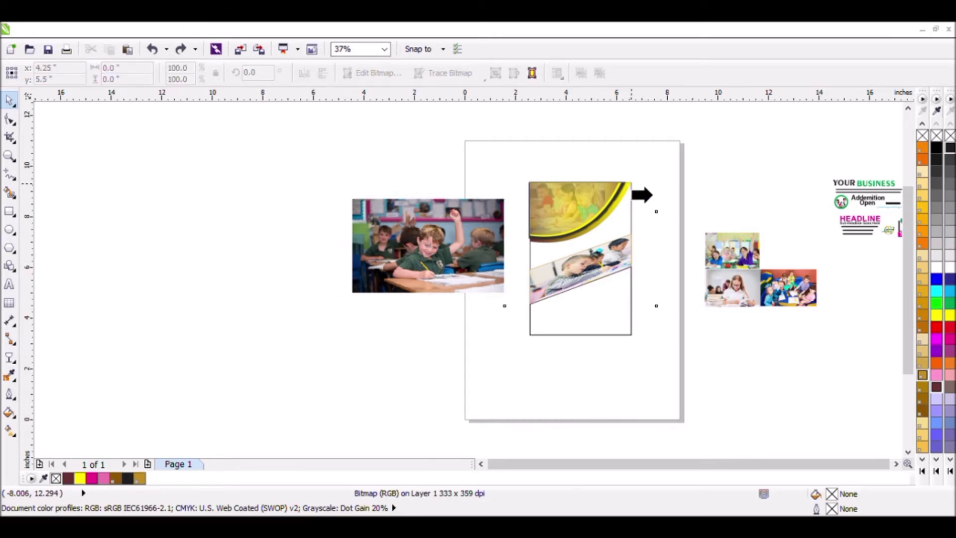
click(634, 194)
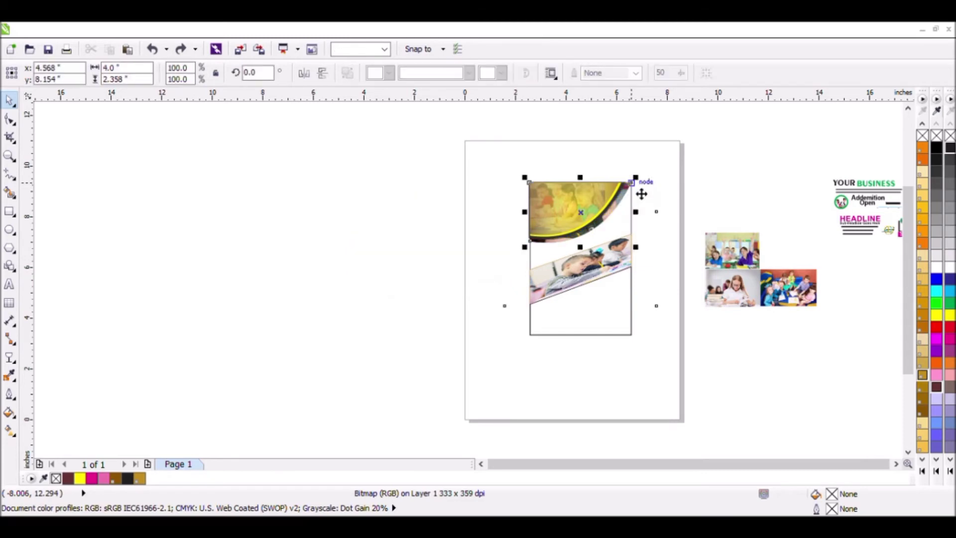
ctrl+click(611, 214)
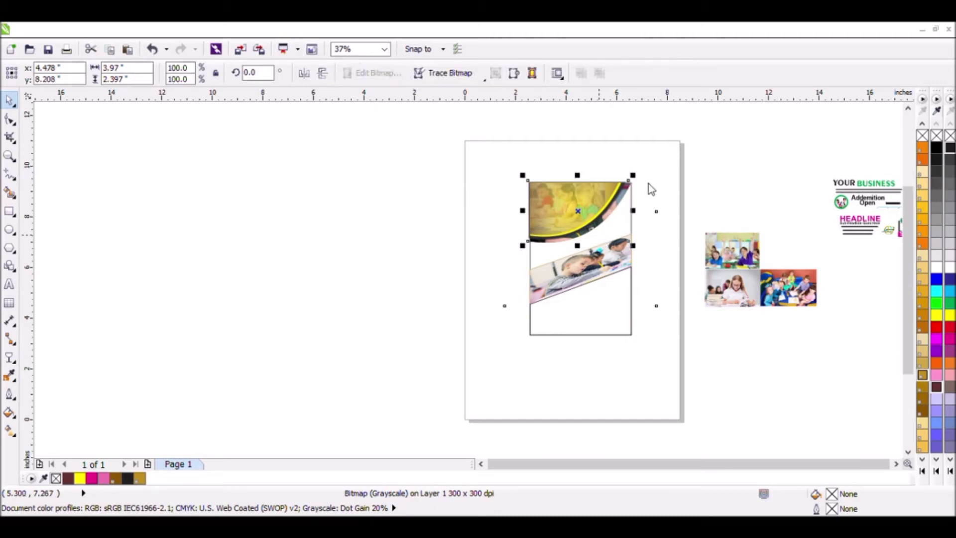
scroll(653, 208, up, 2)
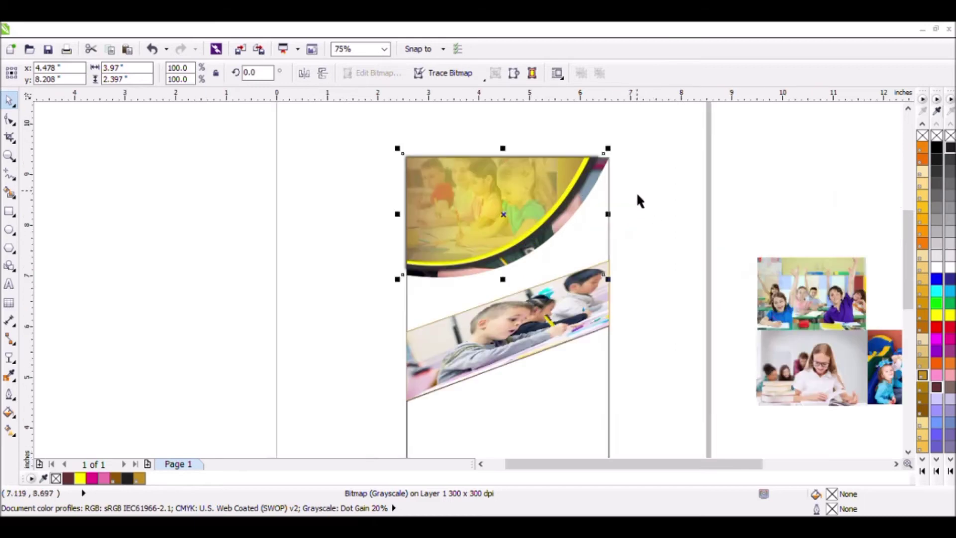
key(ctrl+z)
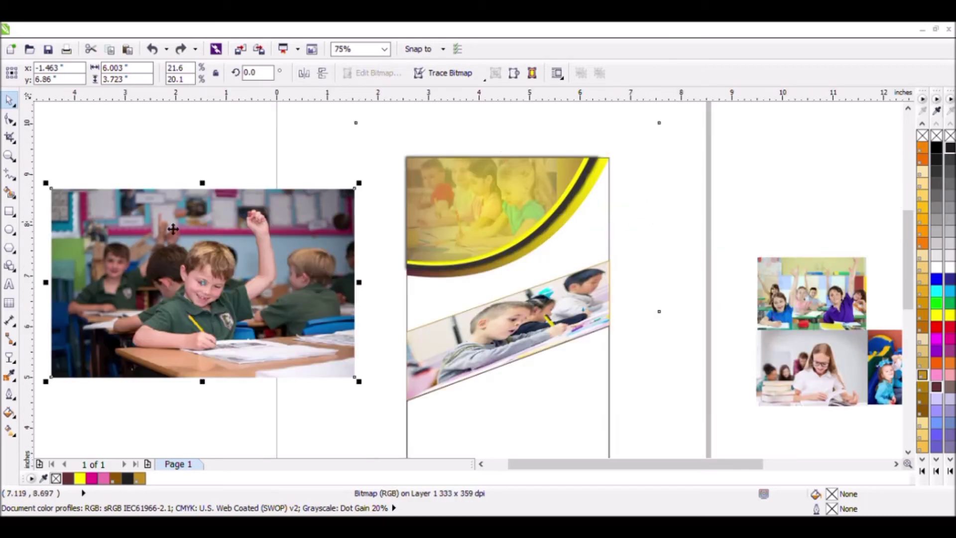
click(12, 121)
click(10, 99)
click(259, 153)
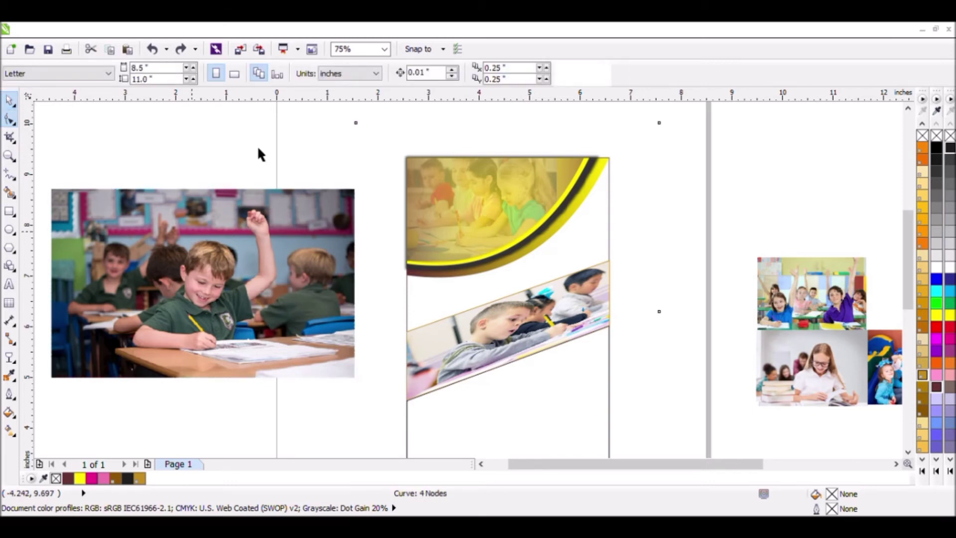
key(Tab)
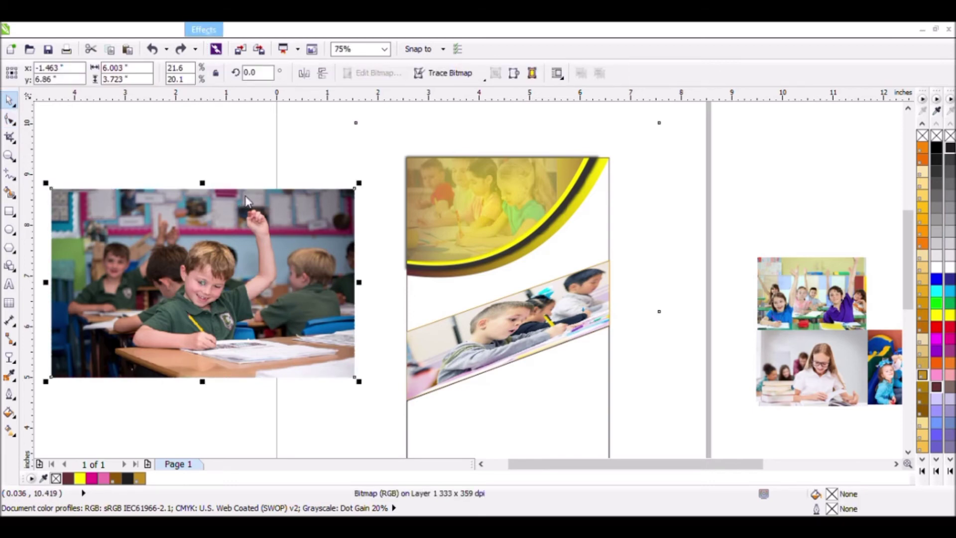
click(625, 256)
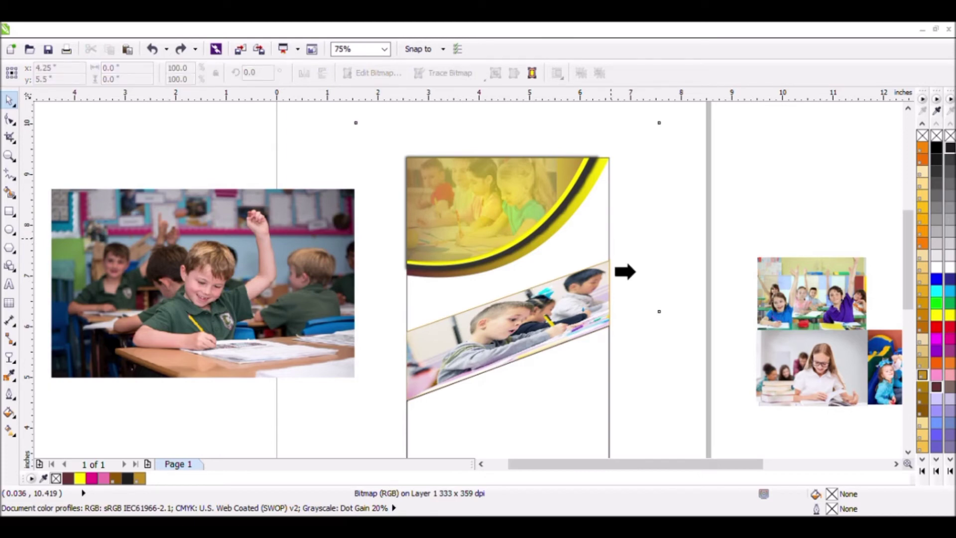
click(625, 271)
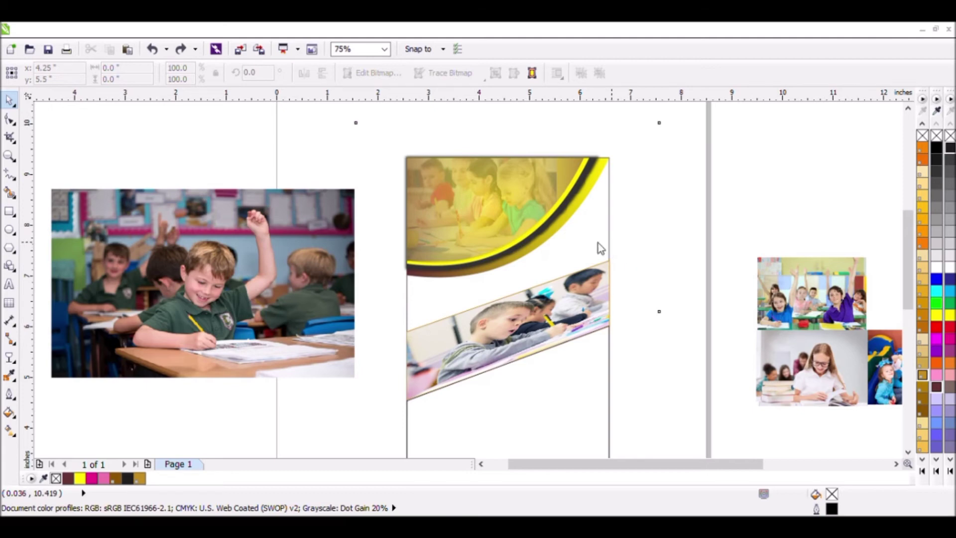
click(8, 101)
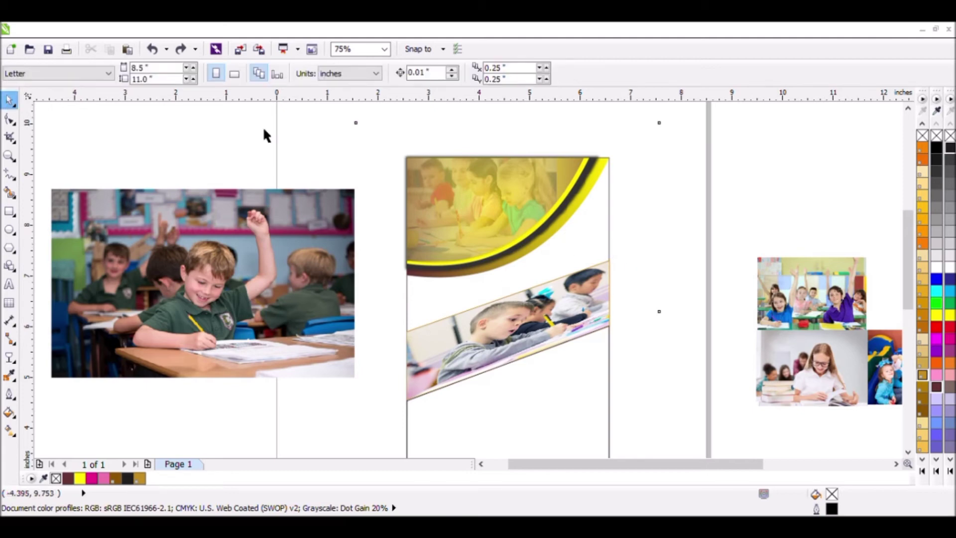
Step: Move the slanted bottom shape off the flyer to the empty area below the photo of the hand-raising boy
scroll(295, 160, down, 1)
click(431, 290)
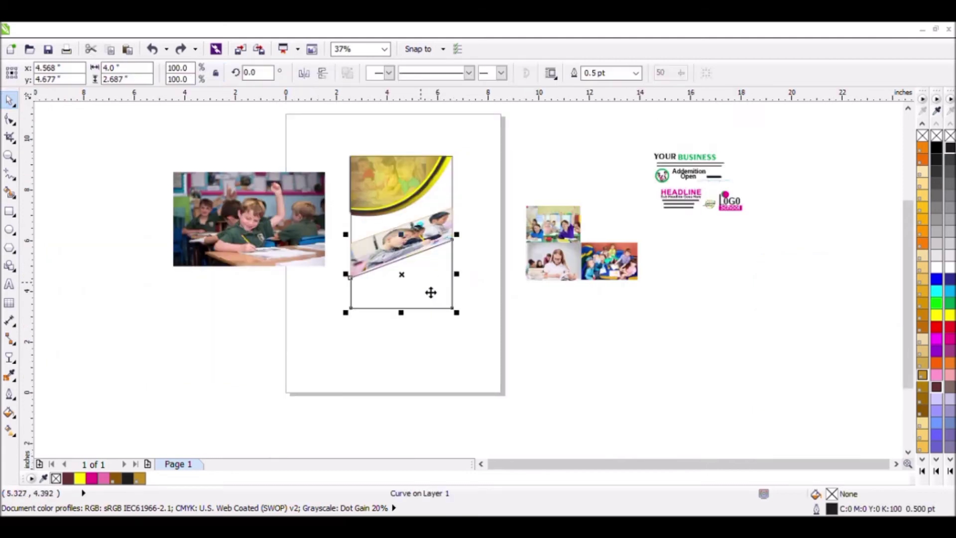
drag(421, 305, 255, 255)
Step: PowerClip the photo of the hand-raising boy inside the full flyer rectangle
click(254, 249)
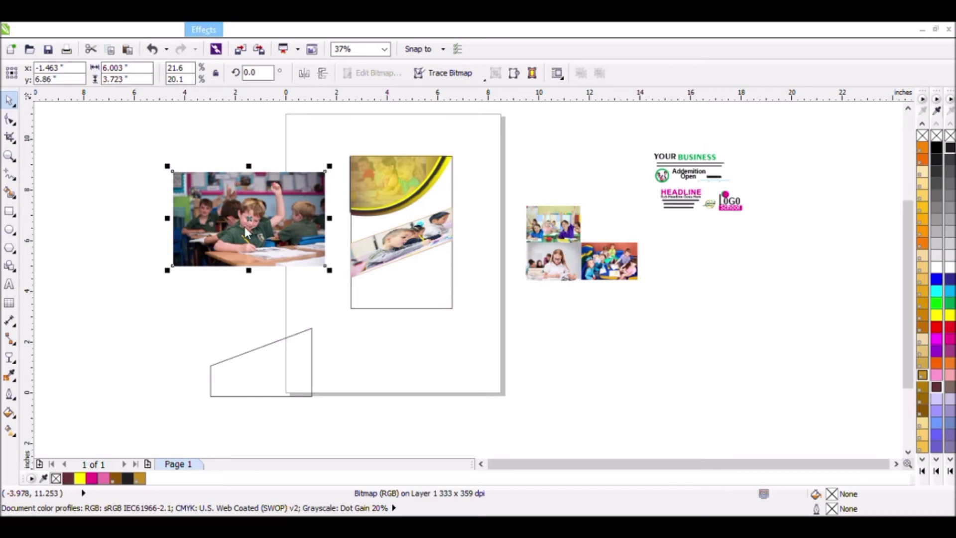
click(396, 236)
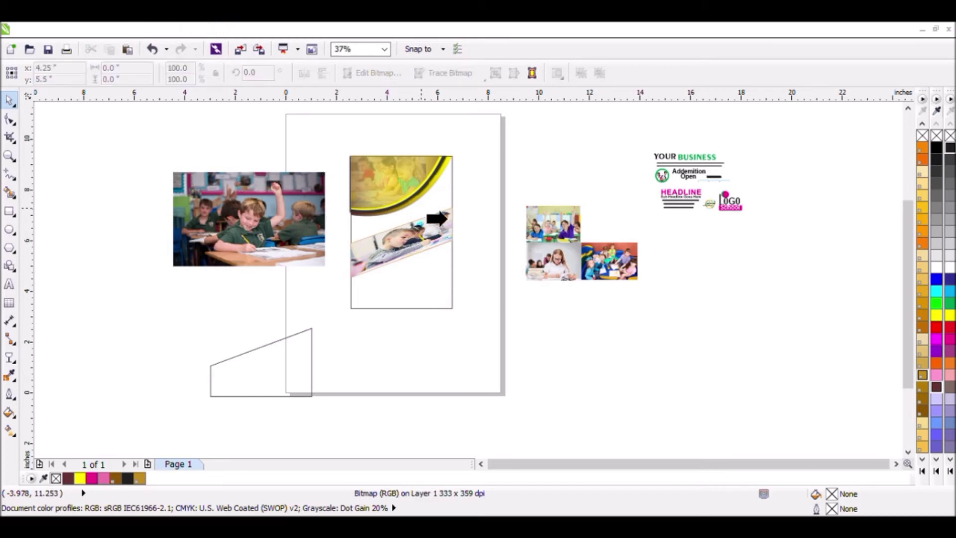
click(433, 211)
click(420, 244)
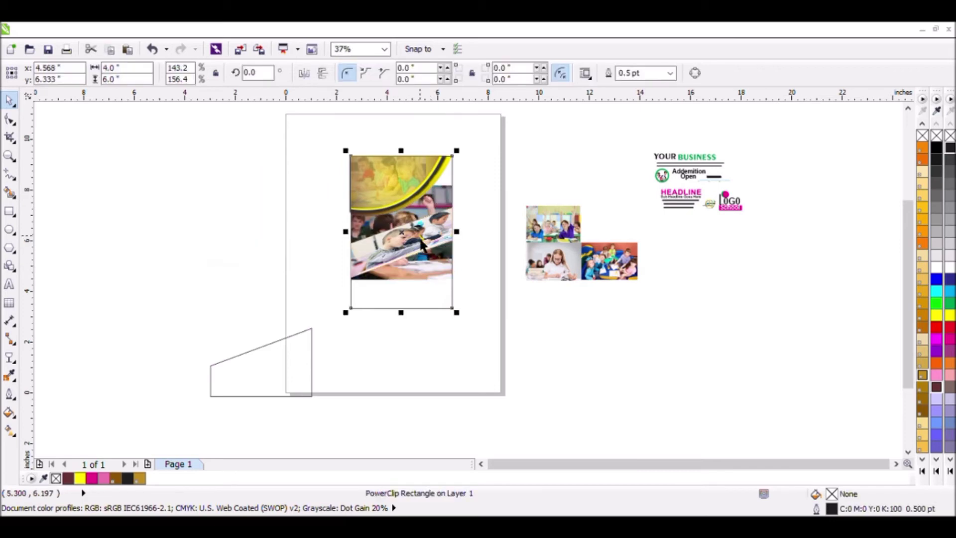
Step: Open the flyer rectangle's PowerClip contents for editing and select the photo of the hand-raising boy
ctrl+click(433, 205)
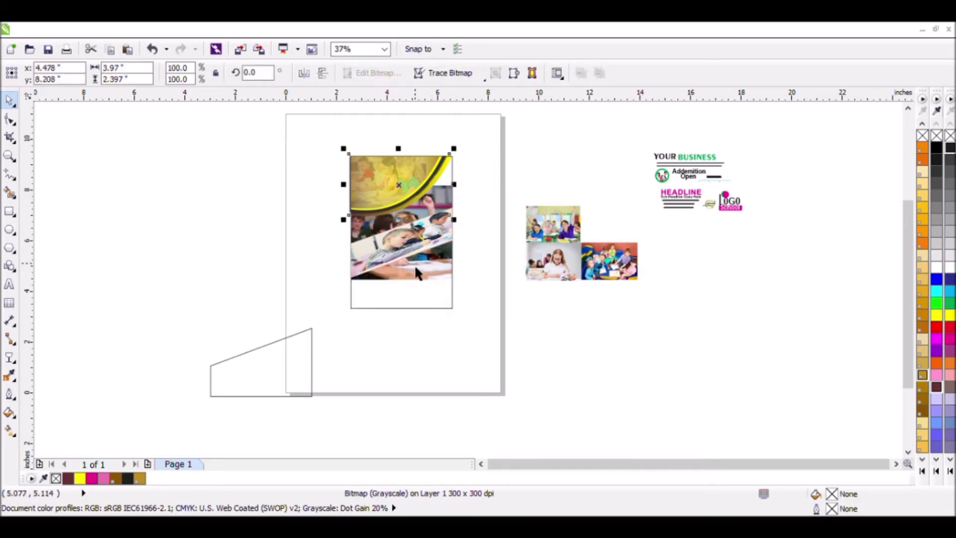
click(419, 285)
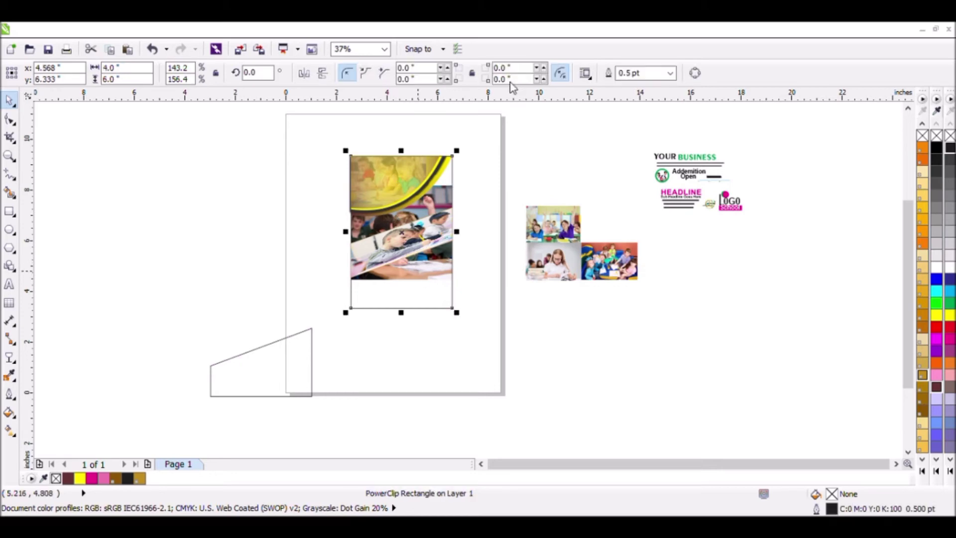
click(462, 282)
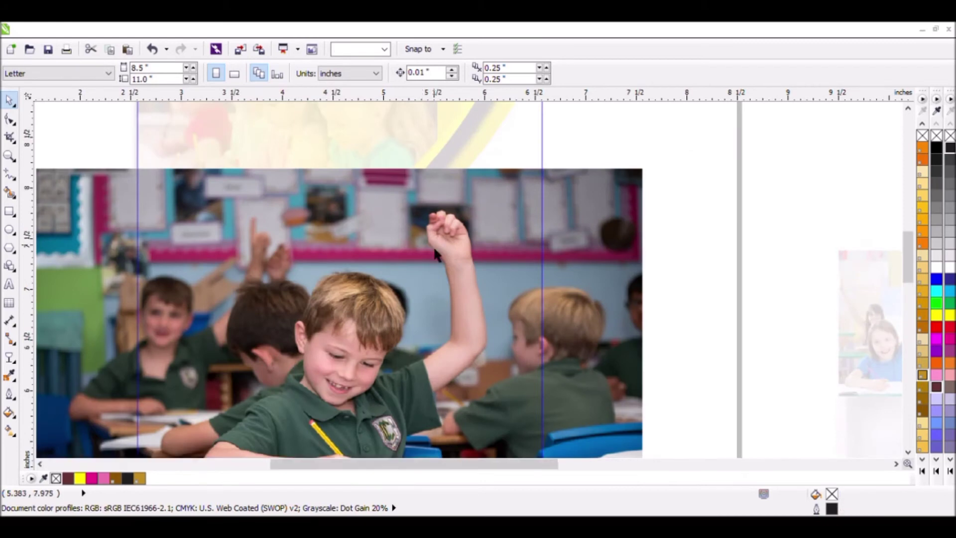
scroll(436, 252, down, 2)
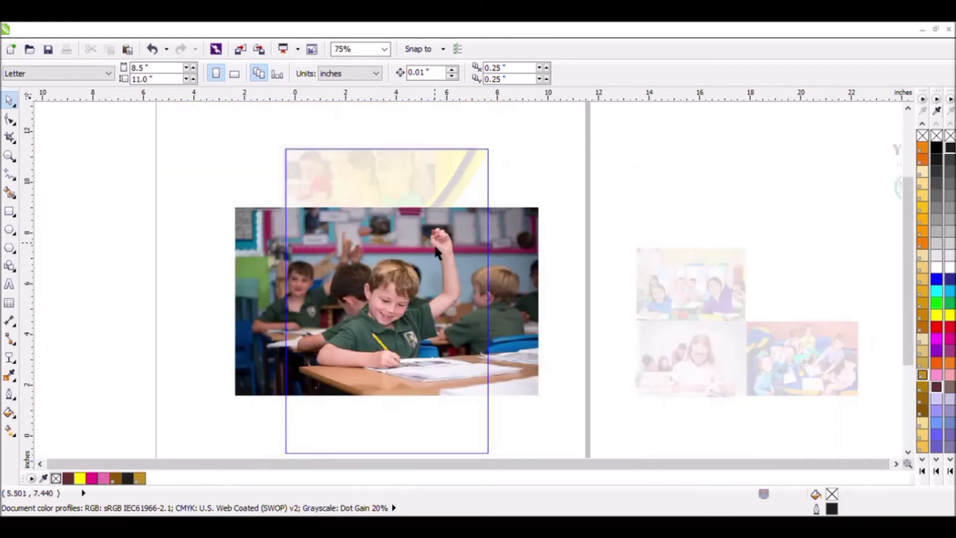
click(444, 253)
scroll(444, 253, down, 2)
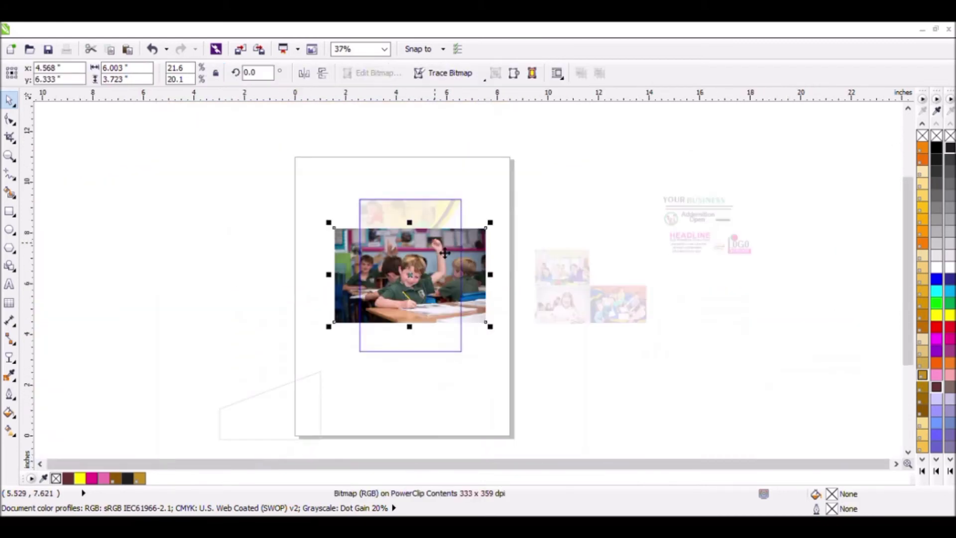
Step: Rotate the hand-raising boy photo 28.6 degrees, scale it to about 6.5 by 5.7 in over the flyer, and finish editing the PowerClip
click(445, 284)
drag(506, 337, 534, 296)
drag(504, 218, 518, 196)
key(Escape)
click(482, 232)
drag(401, 327, 401, 325)
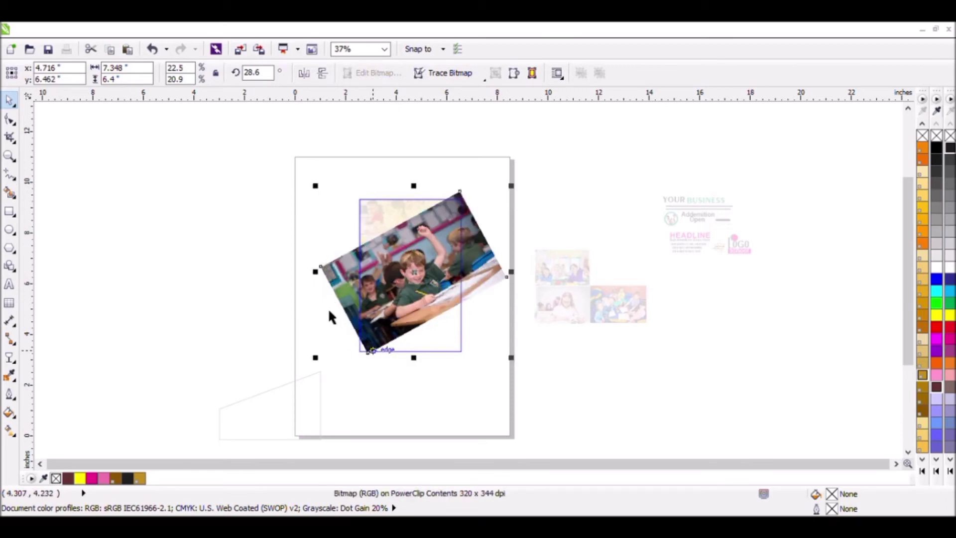
drag(319, 358, 346, 350)
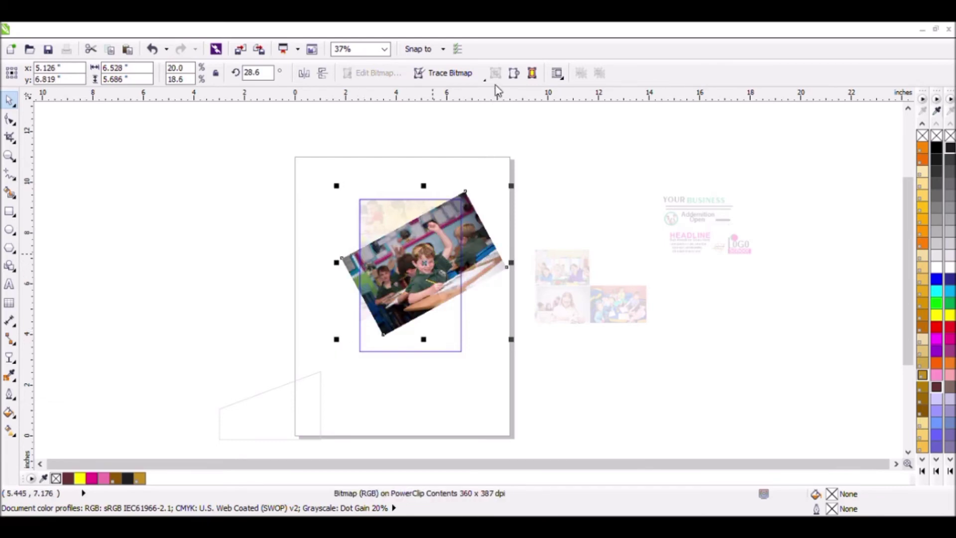
click(512, 193)
click(492, 232)
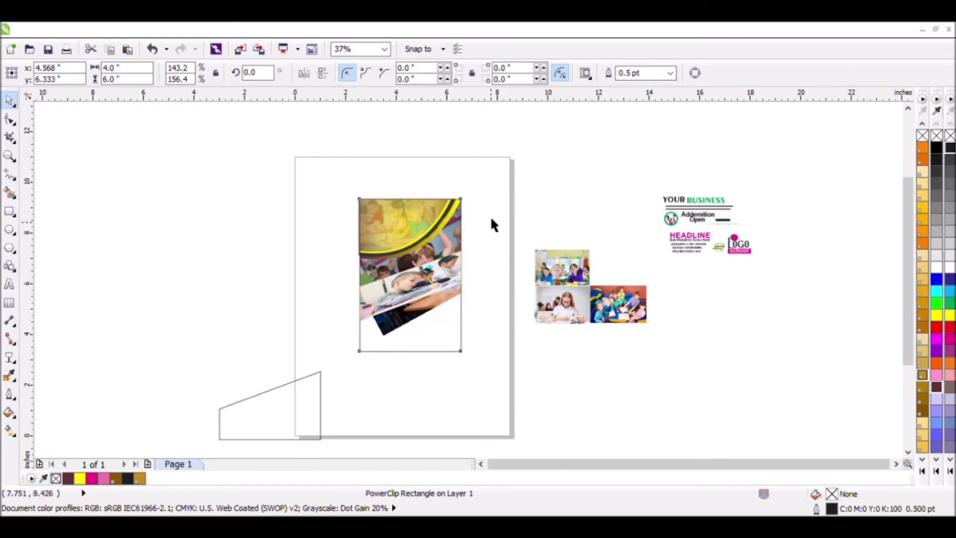
Step: Move the slanted bottom shape back onto the lower part of the flyer, aligned with its bottom corners
click(307, 404)
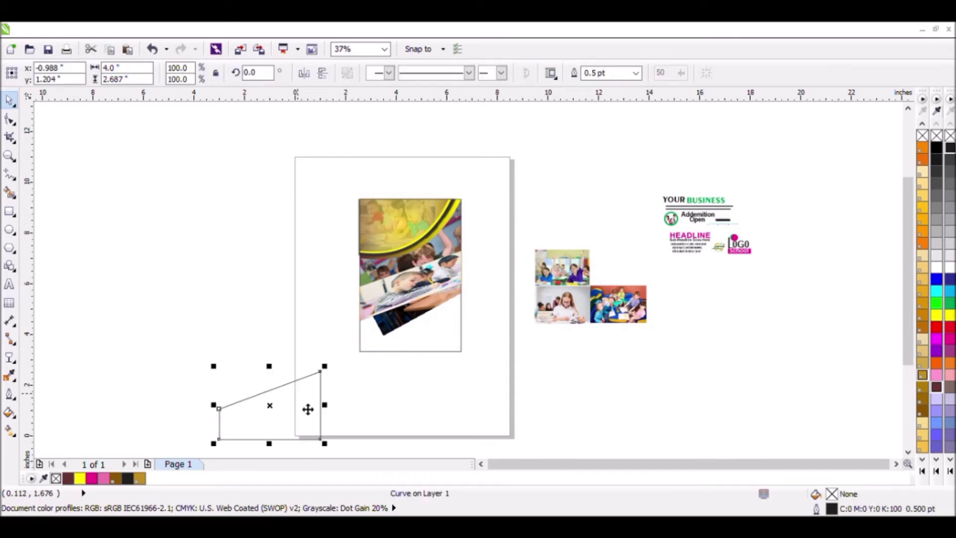
click(418, 316)
click(280, 309)
drag(279, 404, 429, 326)
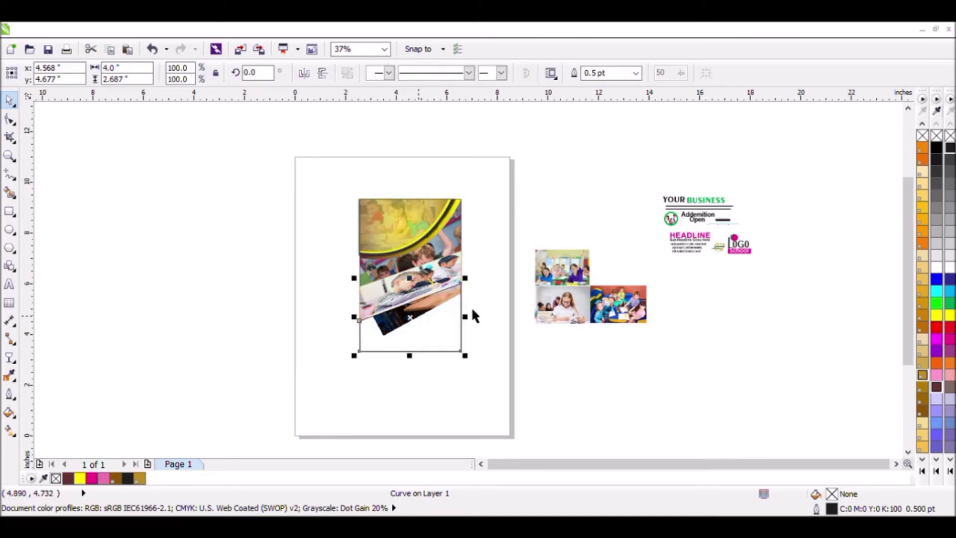
Step: Fill the slanted bottom shape with dark maroon
click(937, 387)
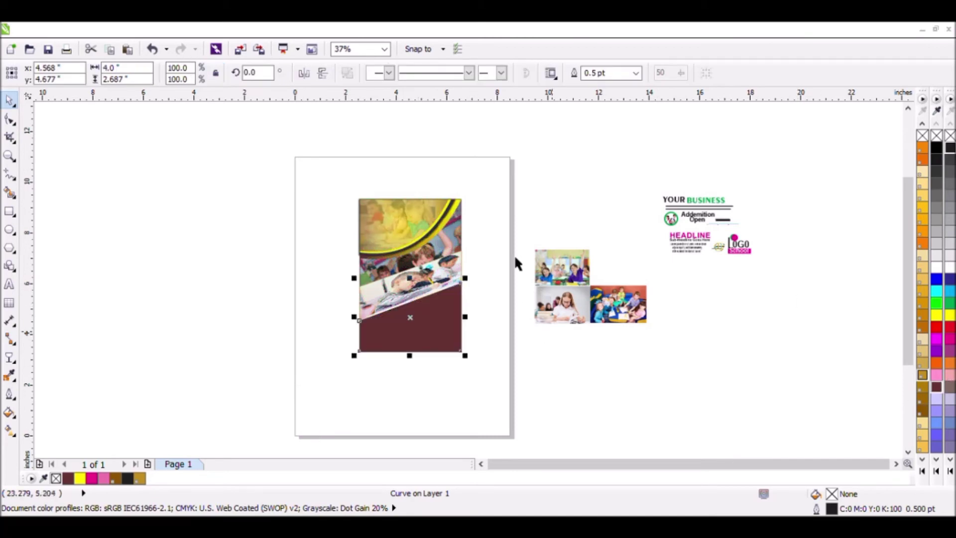
click(465, 318)
scroll(465, 318, up, 2)
scroll(457, 316, up, 1)
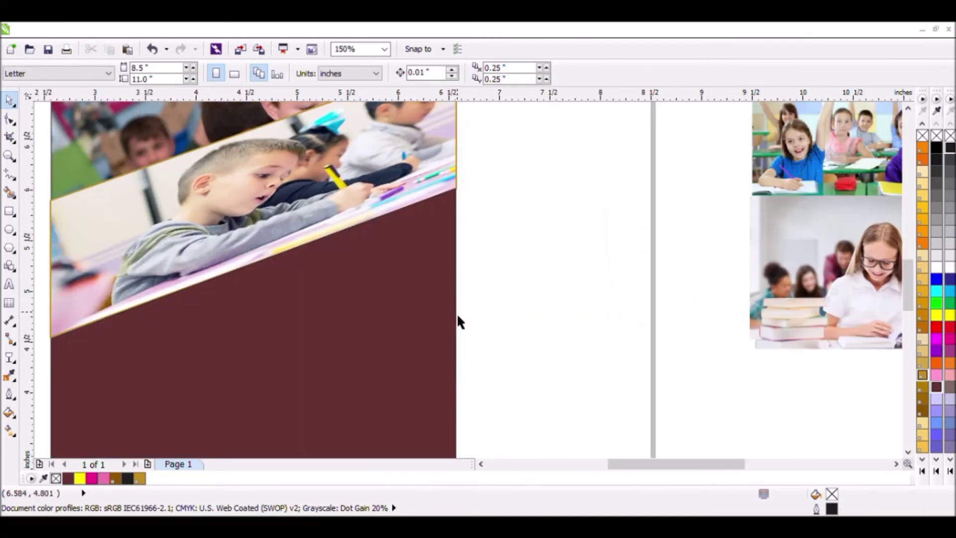
scroll(457, 316, down, 1)
Step: Fill the slanted bottom shape with brown PANTONE 7-3-7 C and turn it into a radial gradient with a yellow centre
click(424, 335)
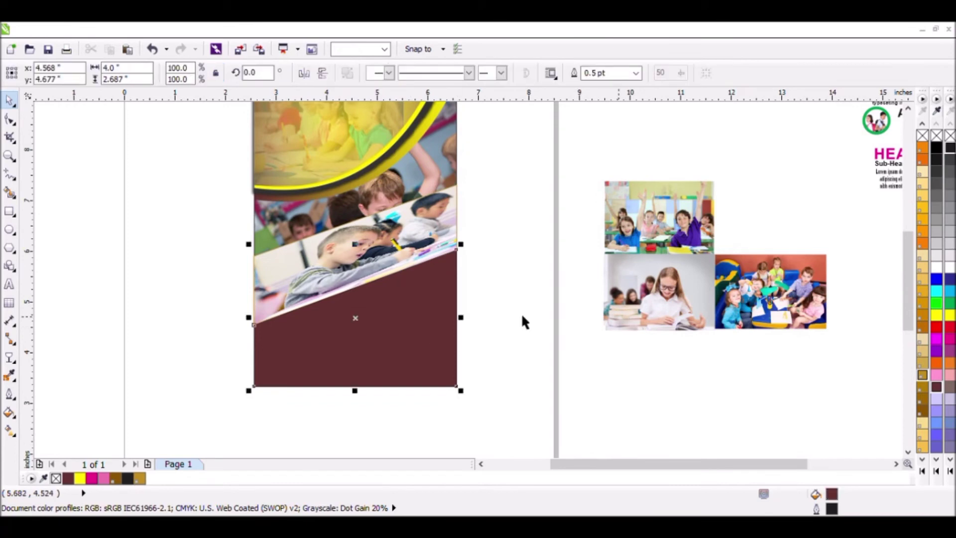
click(674, 341)
click(435, 345)
click(922, 412)
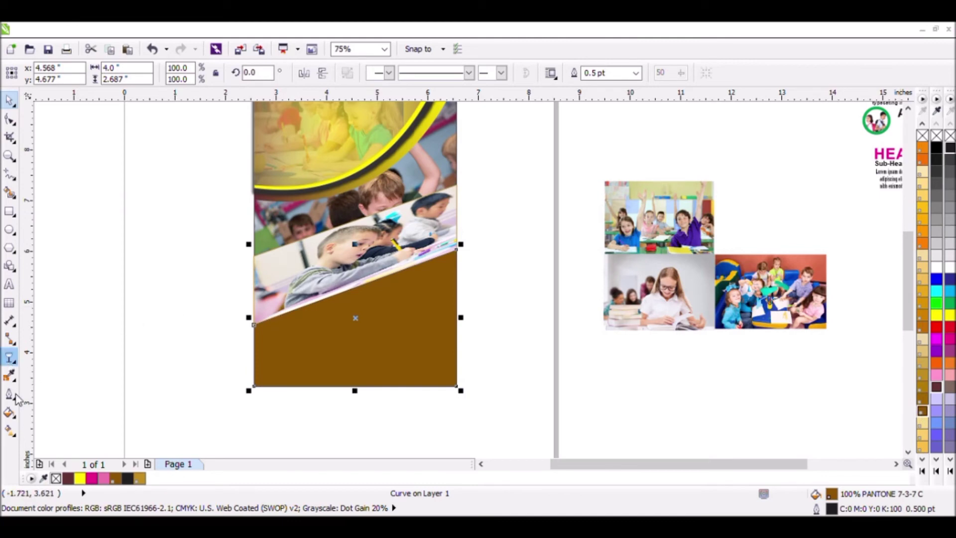
click(12, 416)
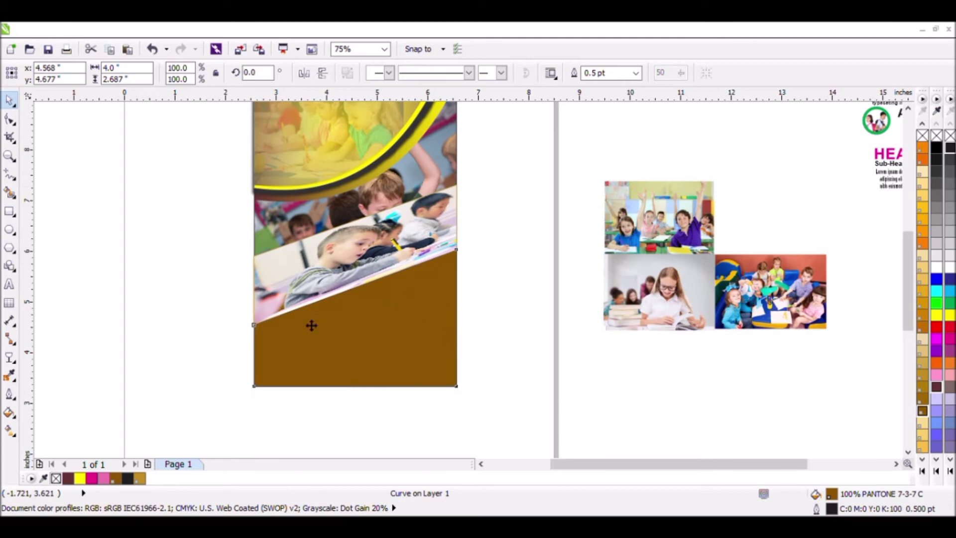
key(ctrl+z)
click(197, 265)
scroll(197, 266, down, 2)
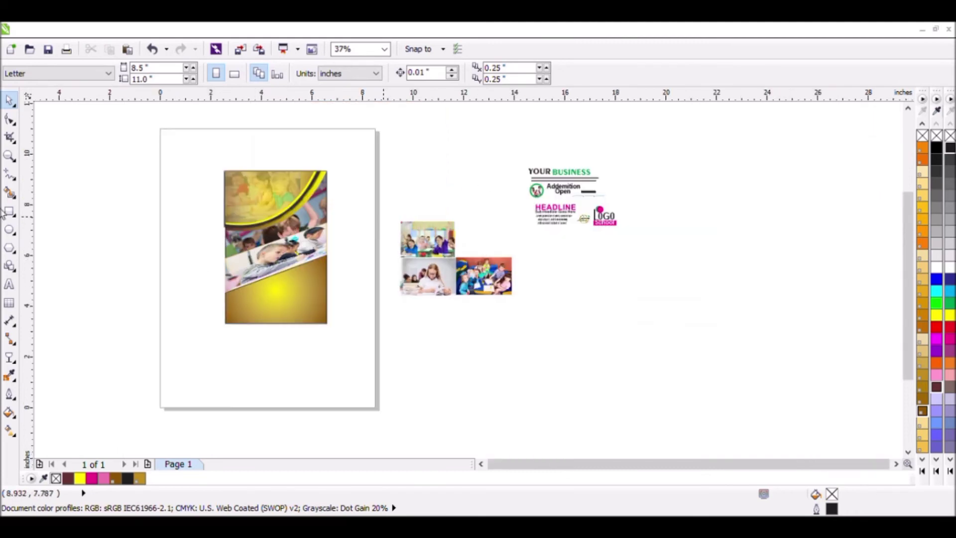
Step: Draw a circle about 2.64 by 2.61 in below the classroom photos and add a concentric inner copy about 2.13 in wide
click(10, 231)
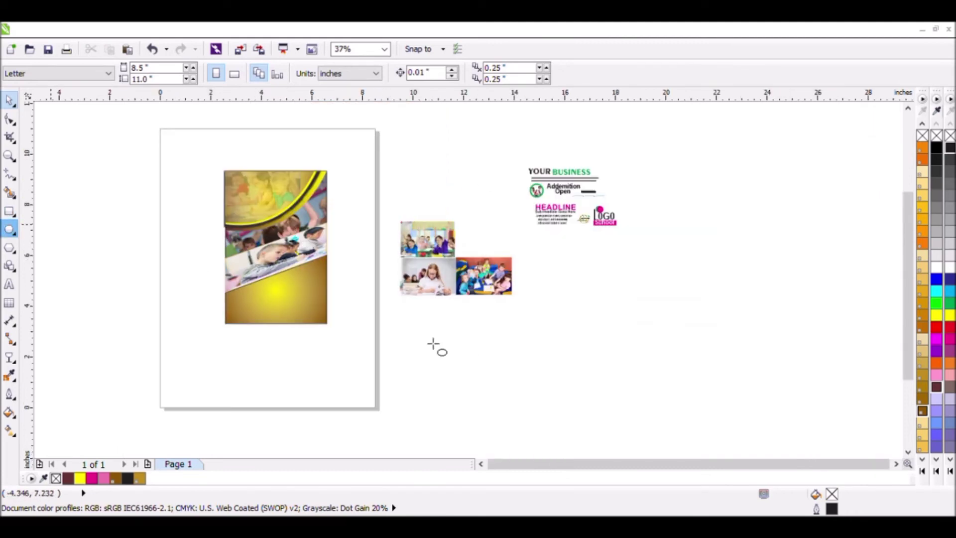
drag(427, 336, 506, 413)
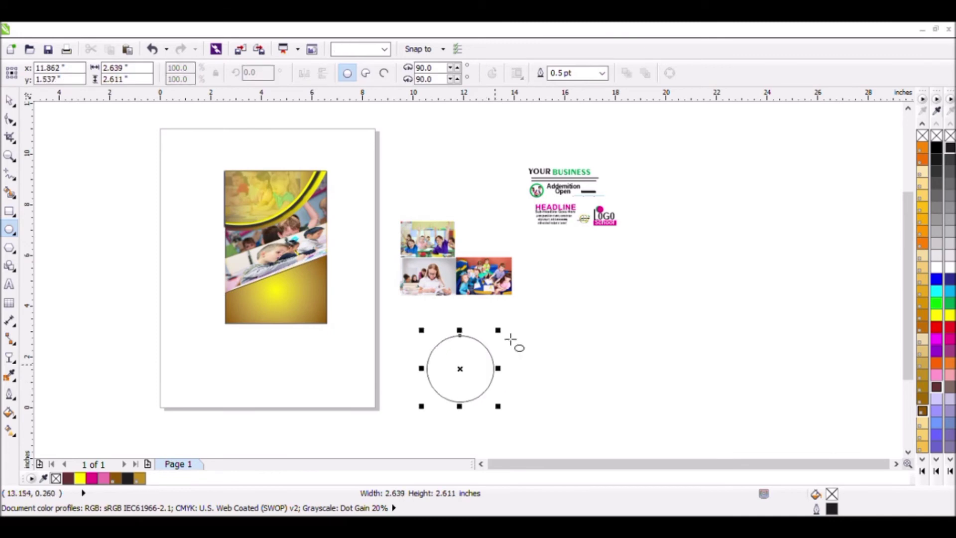
drag(507, 346, 508, 346)
key(space)
click(571, 314)
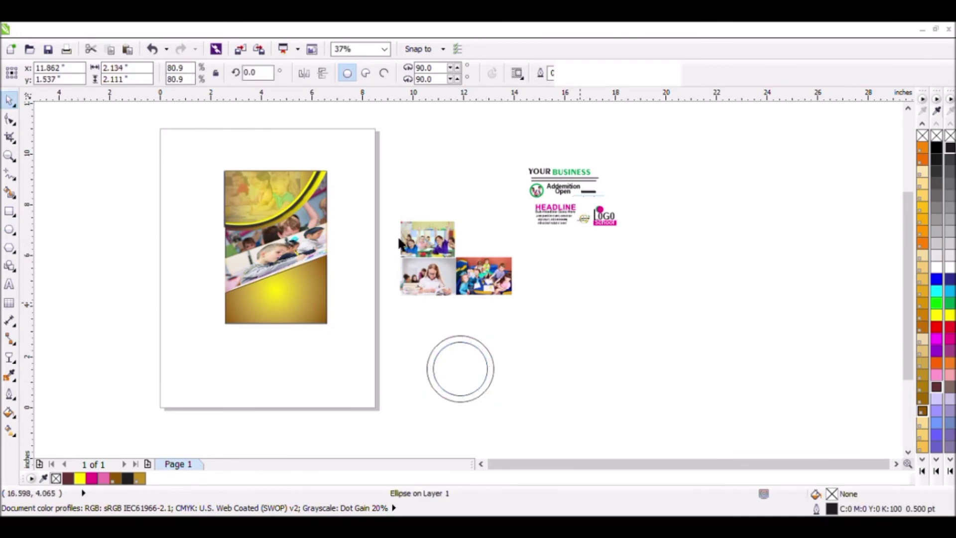
Step: Duplicate the pair of concentric circles twice to make a horizontal row of three double rings
click(455, 241)
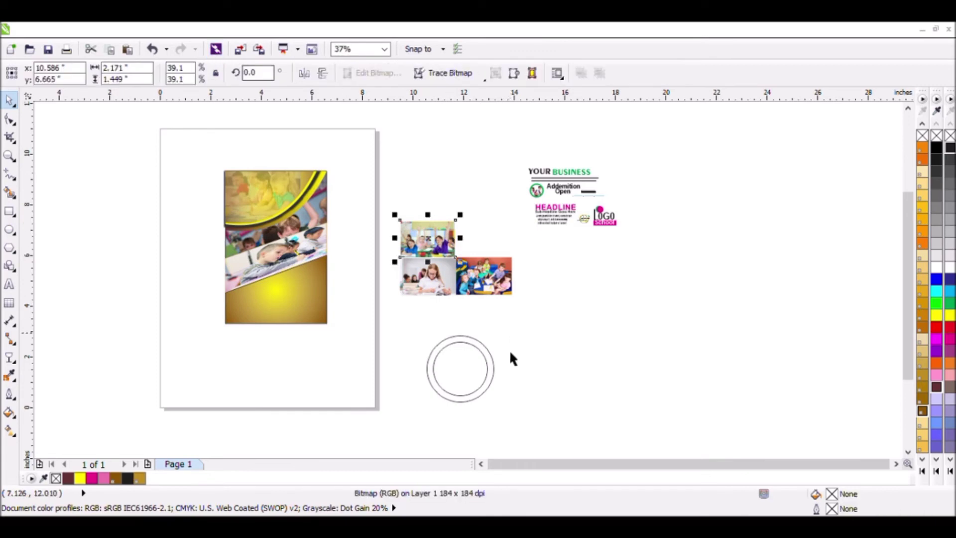
drag(529, 323, 416, 413)
drag(460, 371, 533, 371)
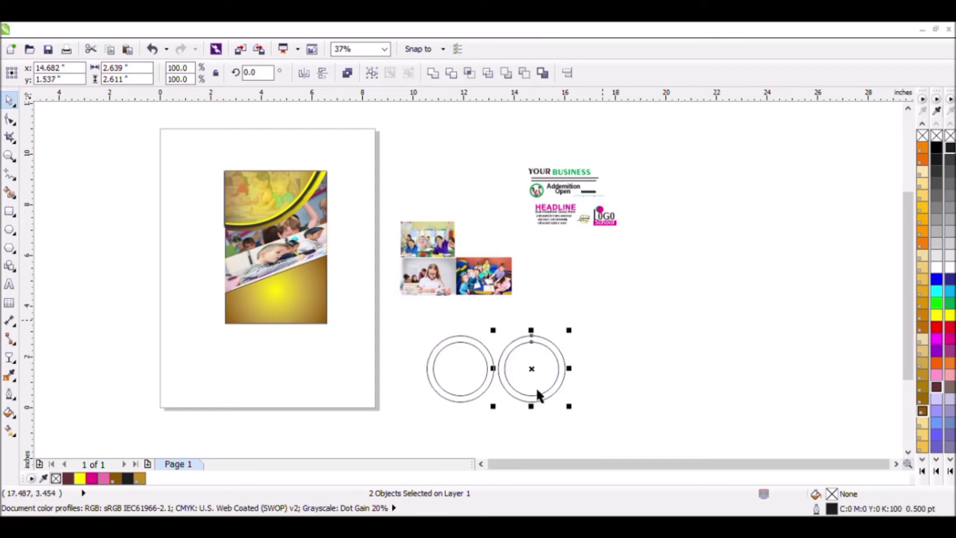
drag(602, 320, 493, 413)
drag(546, 377, 602, 367)
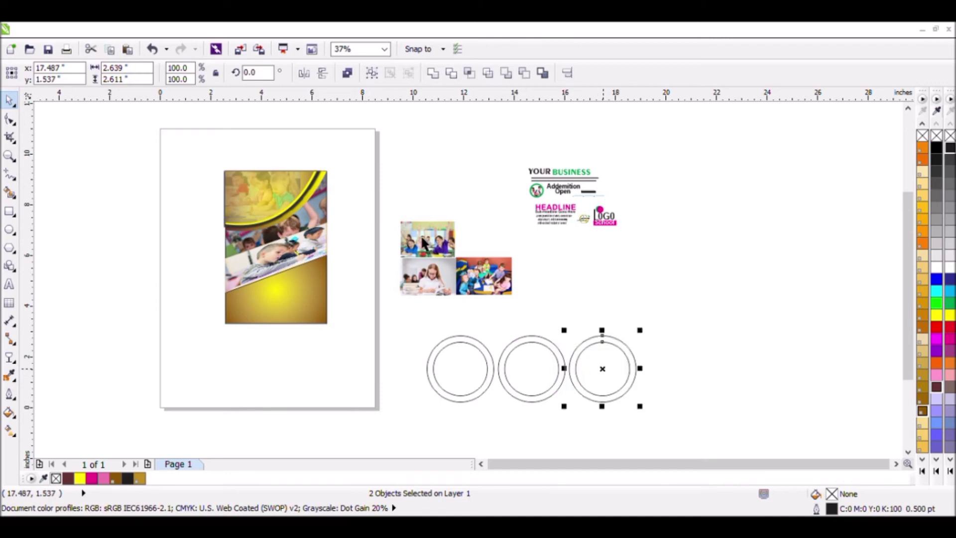
Step: PowerClip the raised-hands class, girl with glasses and group-at-table photos inside the first, second and third inner circles respectively
click(424, 234)
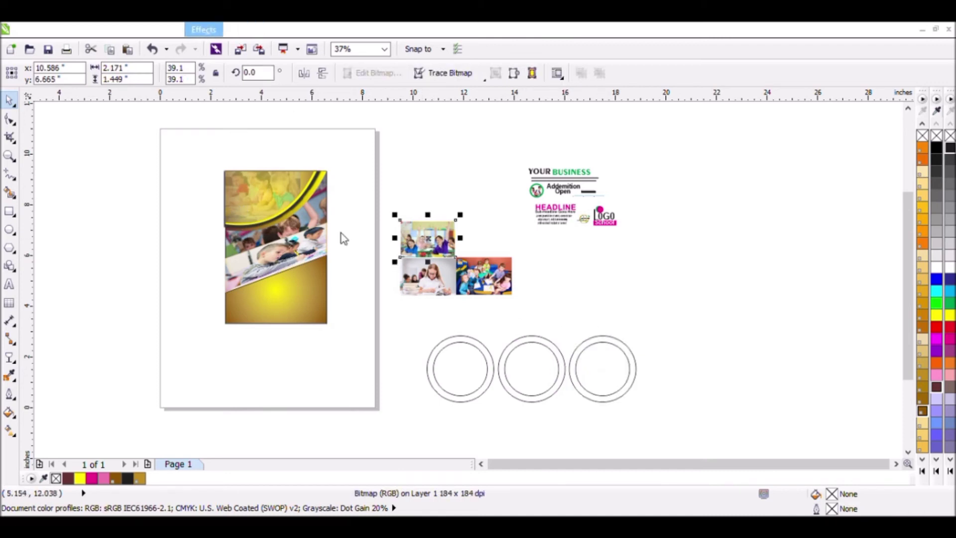
click(438, 318)
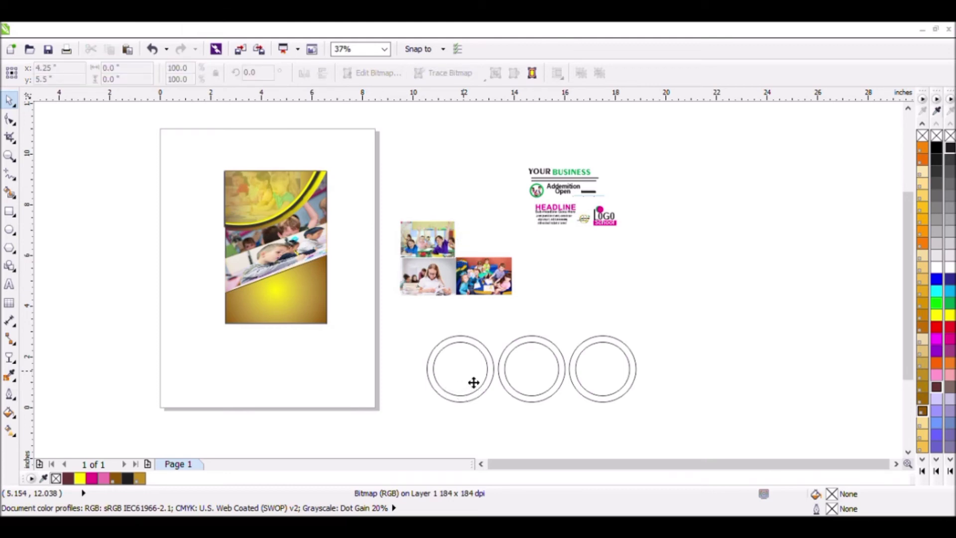
drag(473, 383, 473, 387)
click(449, 284)
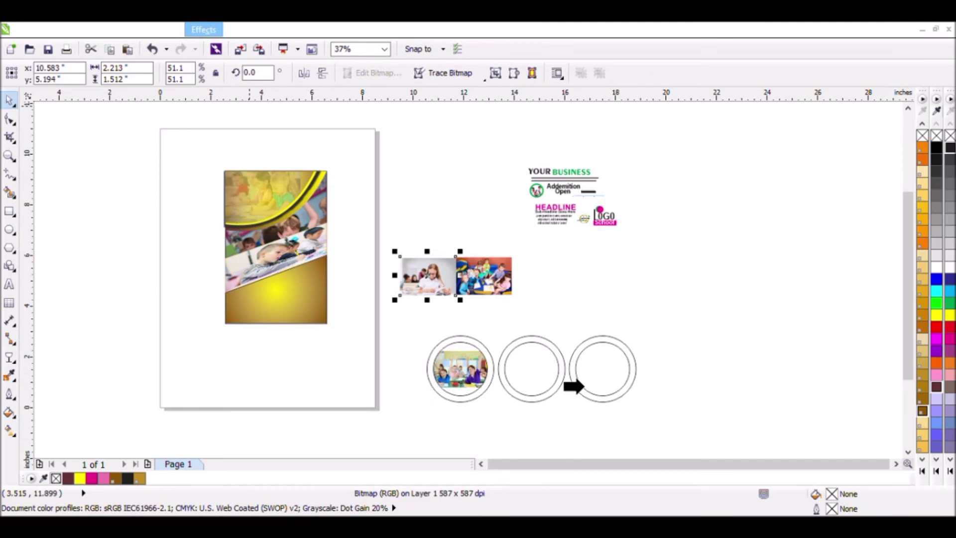
click(540, 376)
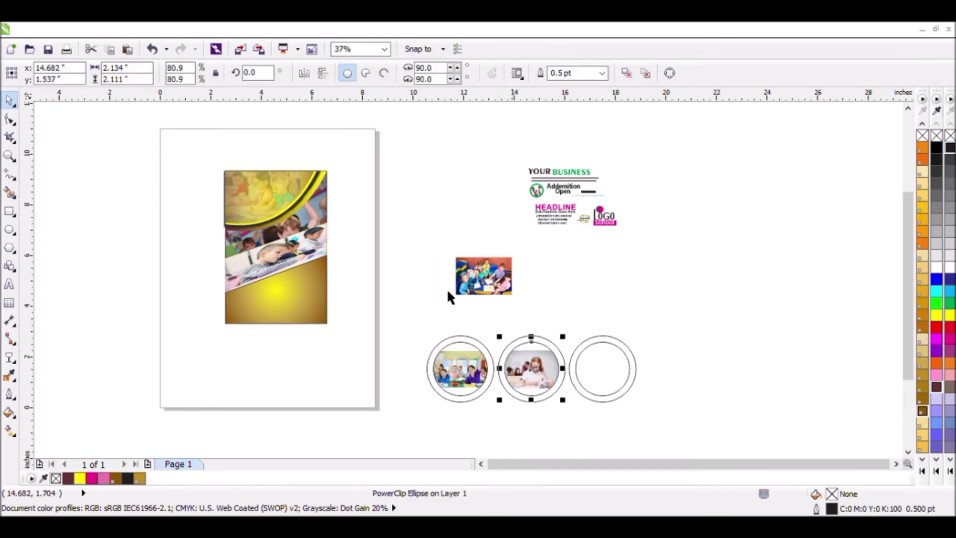
click(484, 286)
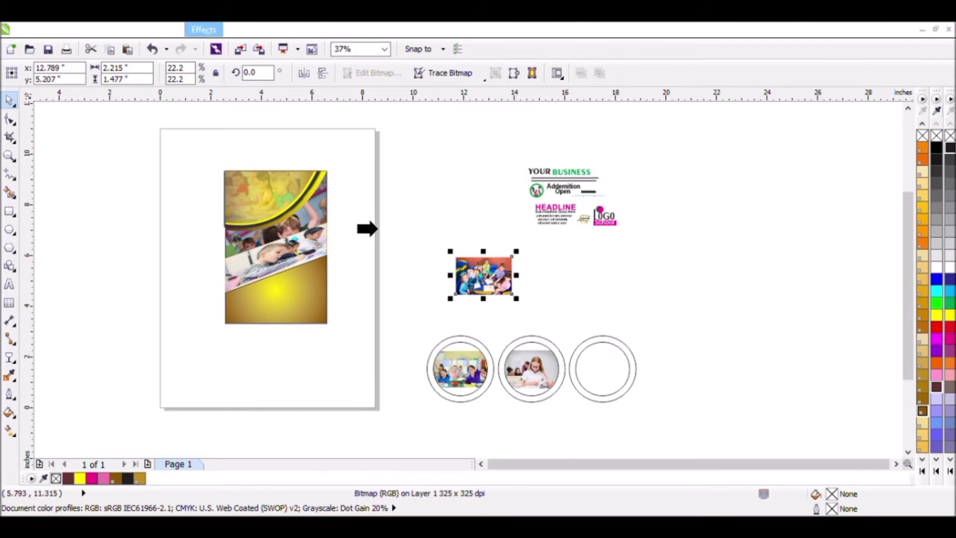
click(603, 374)
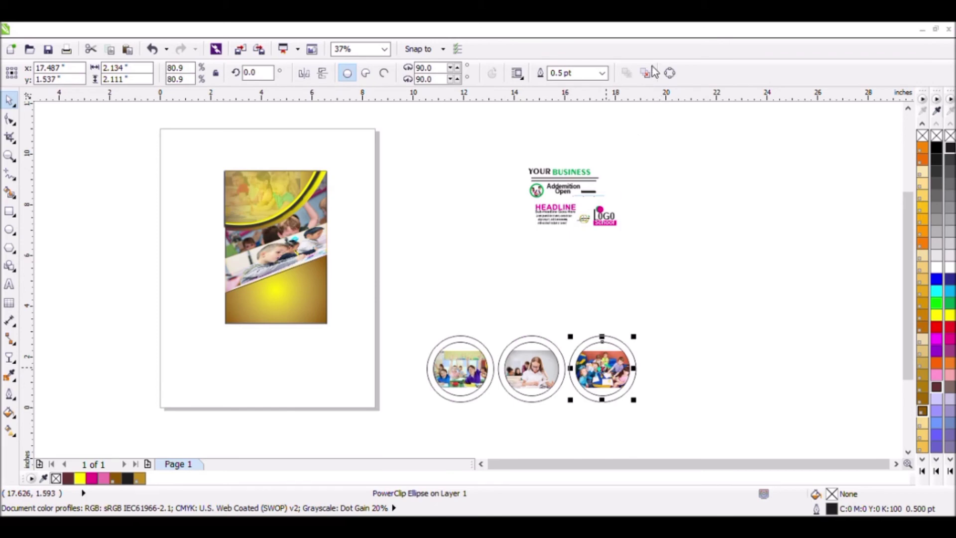
Step: Edit the third circle's PowerClip contents, stretch the group photo to about 2.6 in tall to fill the circle, and finish editing
click(672, 368)
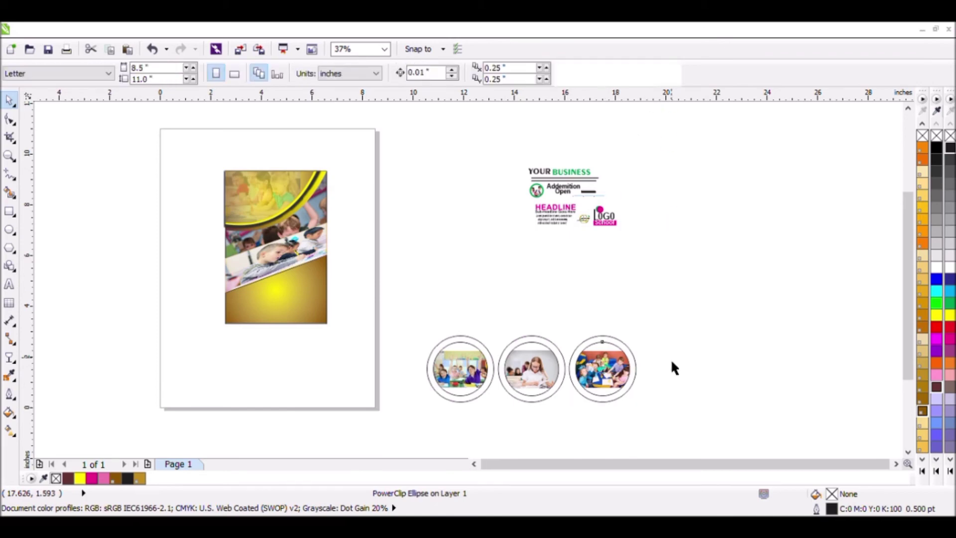
ctrl+click(630, 382)
click(611, 388)
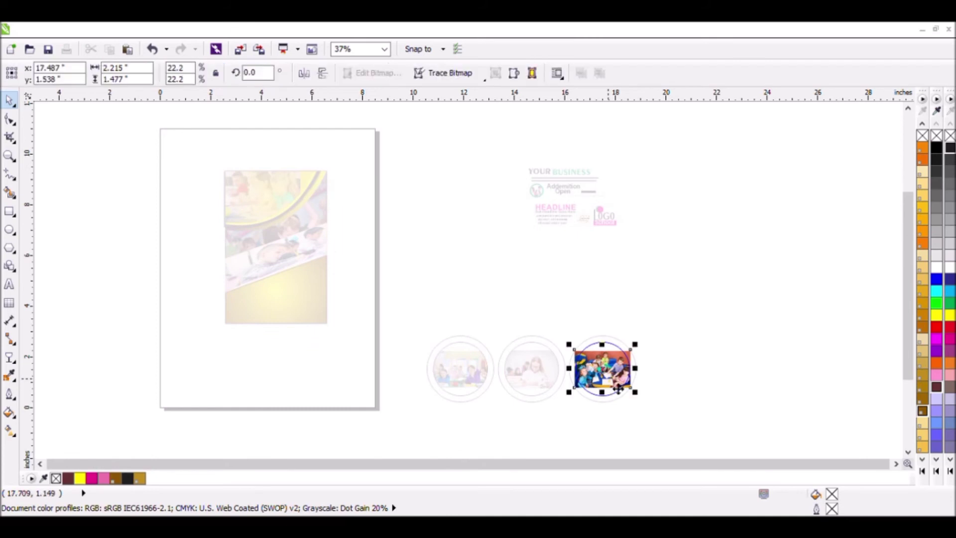
mouse_move(613, 396)
mouse_down()
mouse_move(611, 414)
mouse_move(604, 409)
mouse_up()
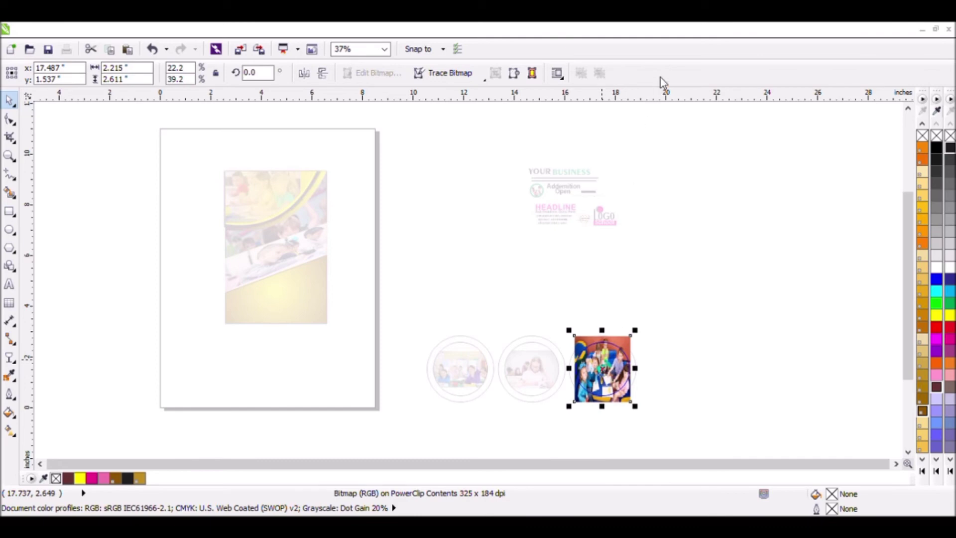
ctrl+click(626, 209)
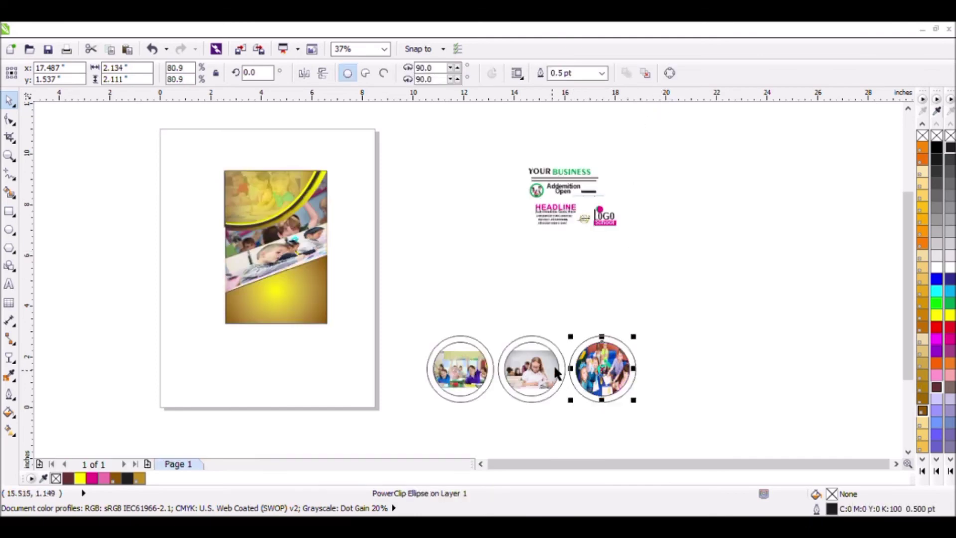
Step: Edit the middle circle's PowerClip contents, stretch the girl photo to about 2.61 in tall to fill the circle, and finish editing
click(534, 377)
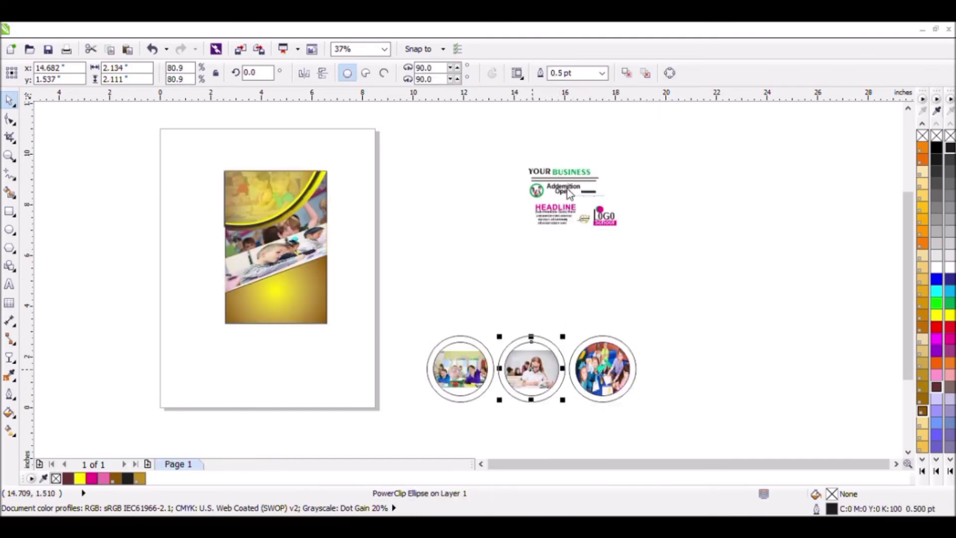
click(545, 322)
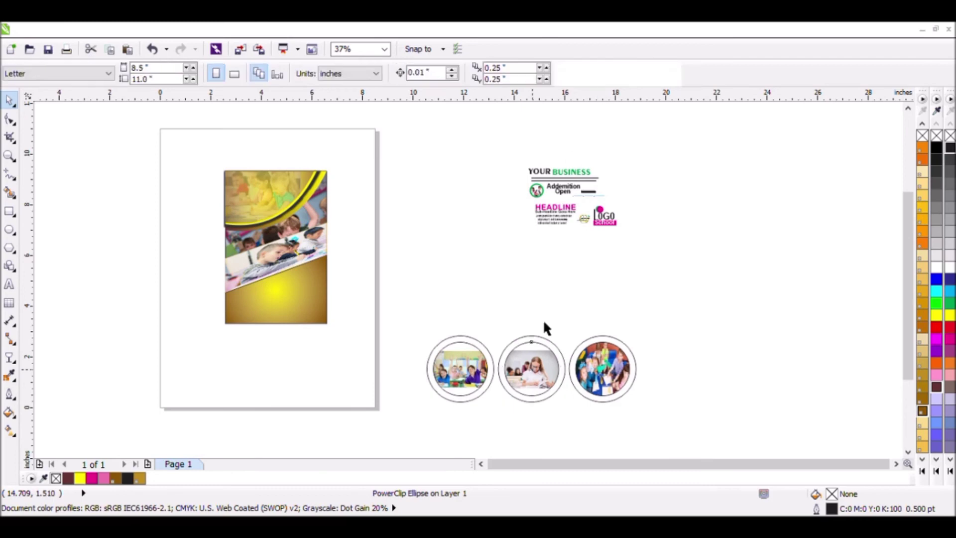
ctrl+click(532, 375)
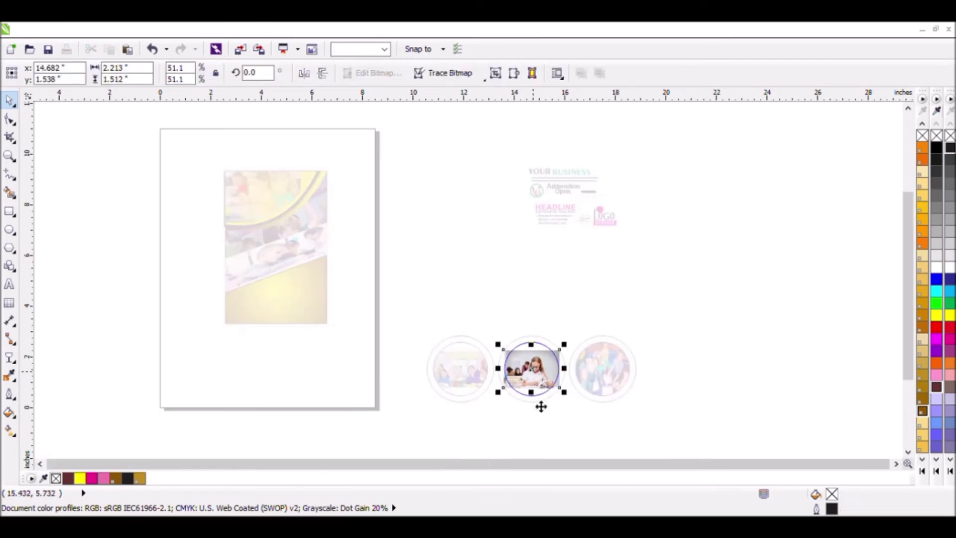
drag(543, 404, 541, 417)
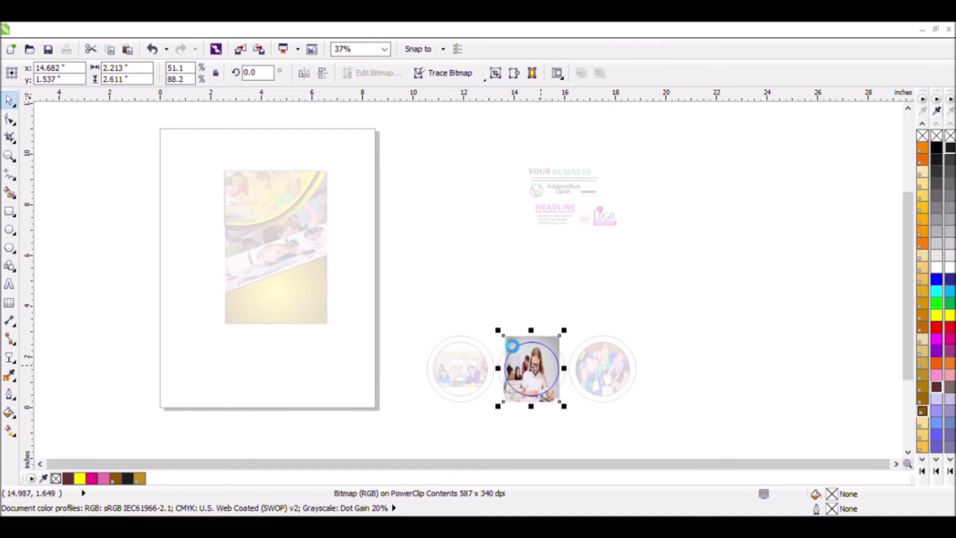
ctrl+click(540, 366)
Step: Edit the first circle's PowerClip contents, stretch the class photo to about 2.61 in tall to fill the circle, and finish editing
click(466, 375)
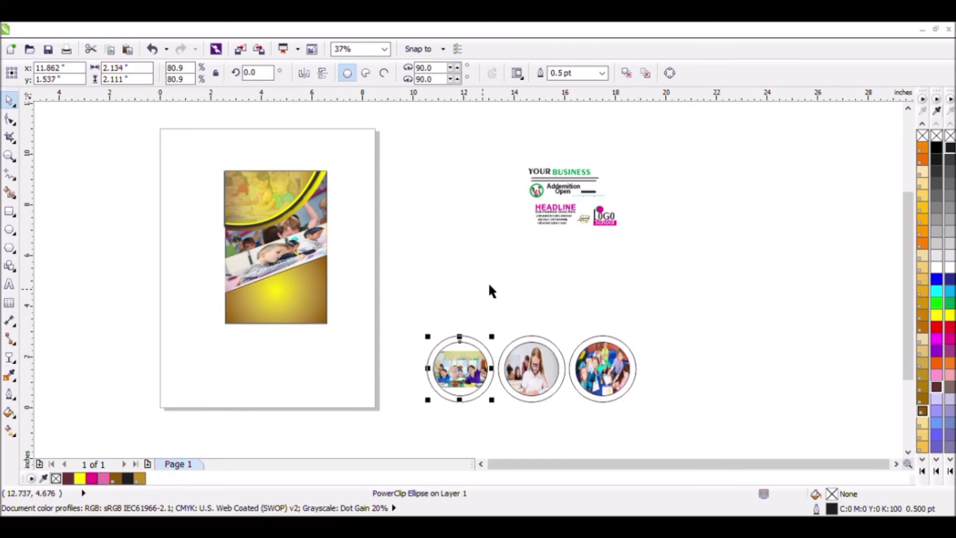
key(ctrl+z)
click(459, 425)
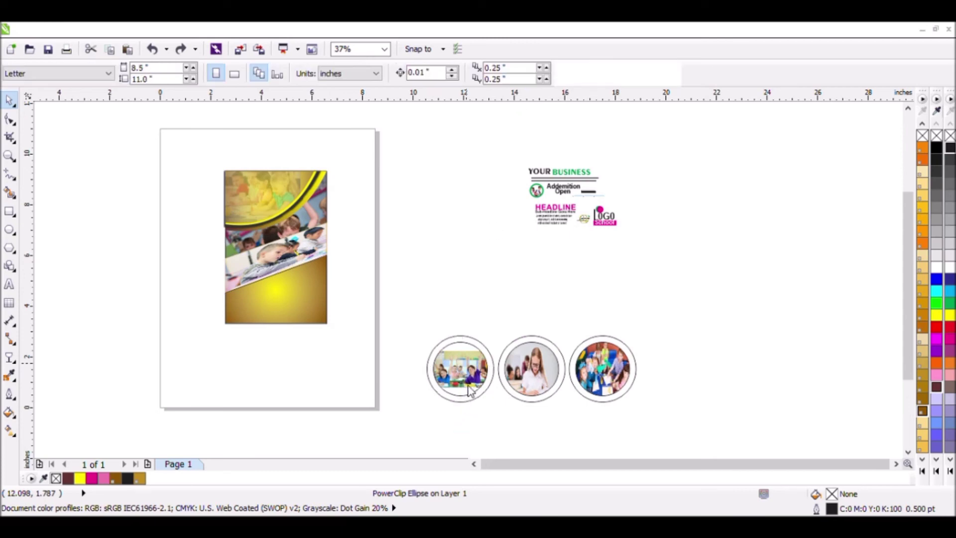
ctrl+click(466, 375)
click(470, 394)
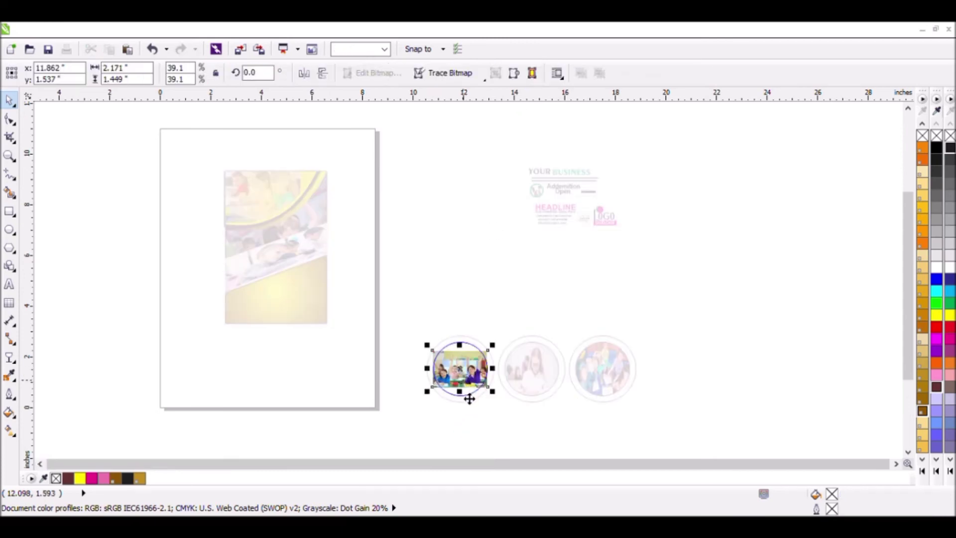
drag(471, 401, 467, 415)
drag(467, 420, 469, 417)
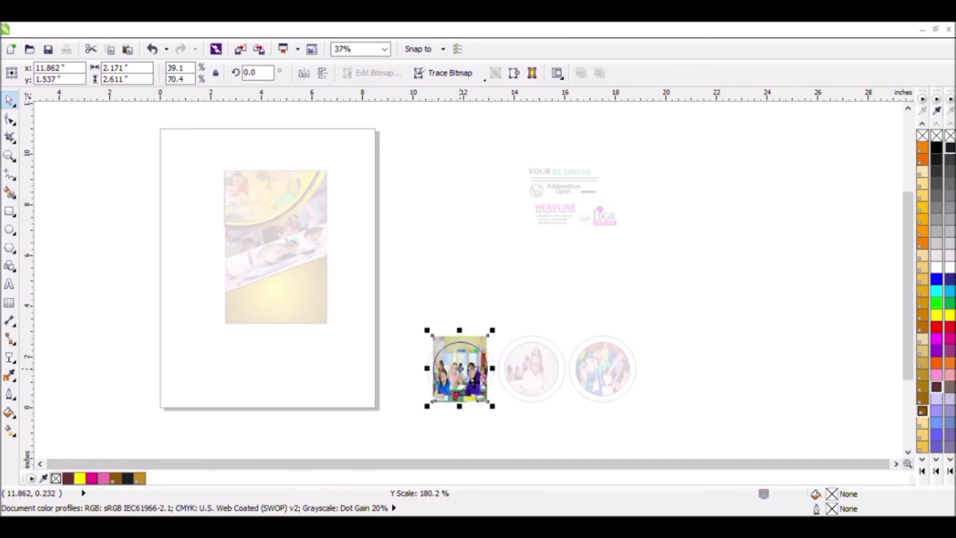
click(558, 74)
click(667, 281)
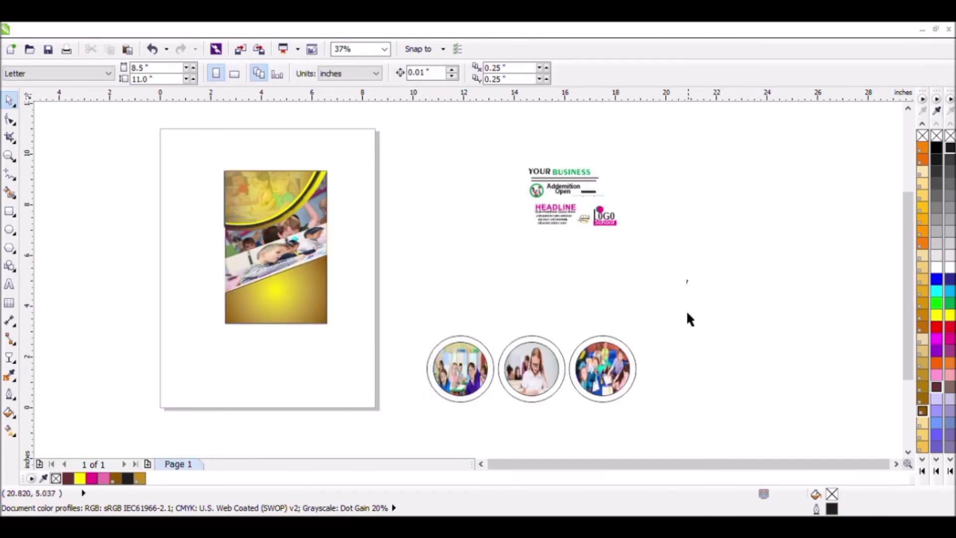
Step: Group each outer circle with its inner photo circle, making three separate groups of two objects
drag(686, 281, 412, 433)
click(406, 296)
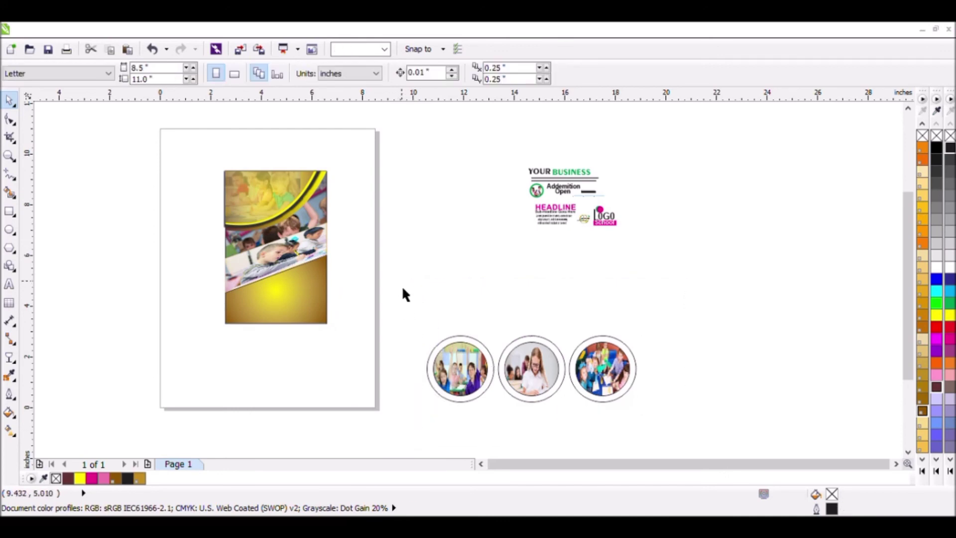
drag(412, 308, 497, 420)
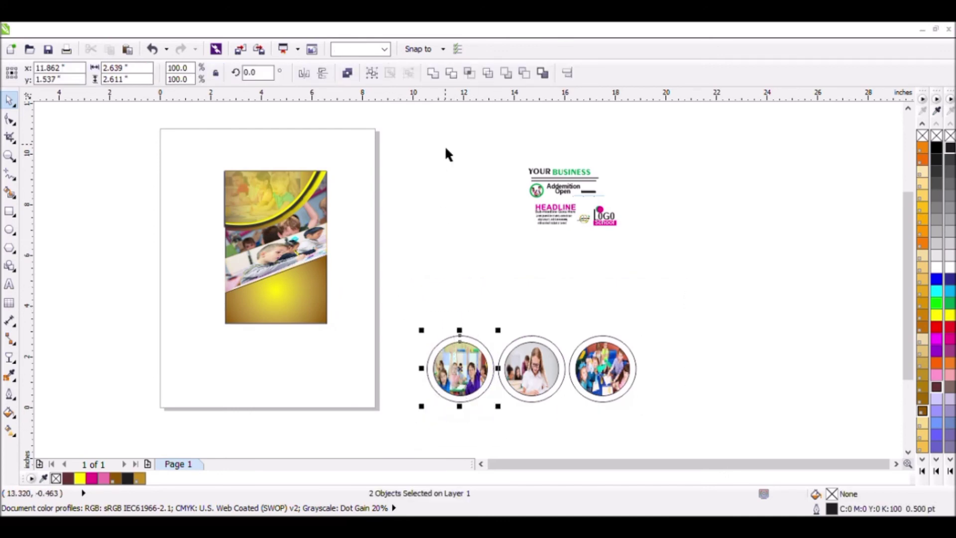
click(372, 75)
click(512, 302)
drag(484, 299, 583, 426)
click(372, 75)
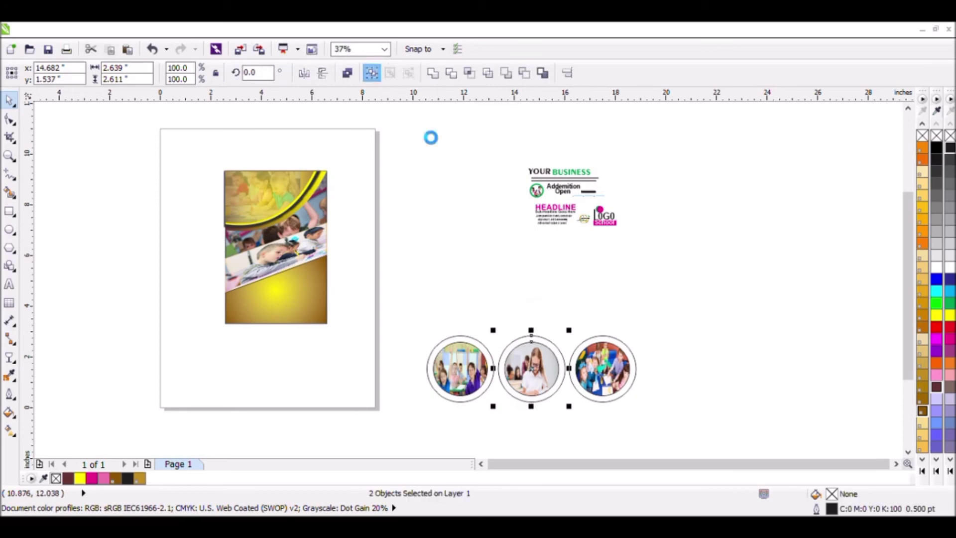
click(561, 301)
drag(561, 295, 633, 394)
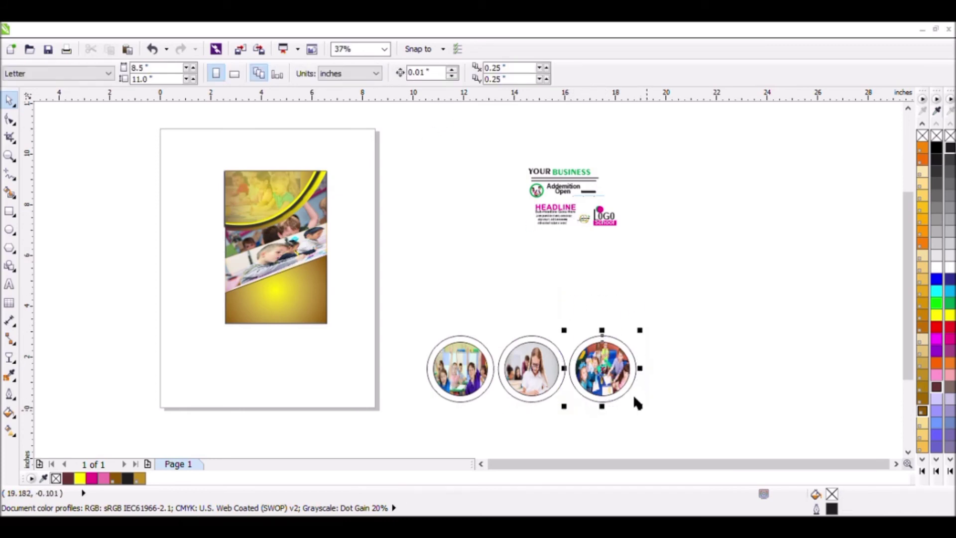
click(380, 76)
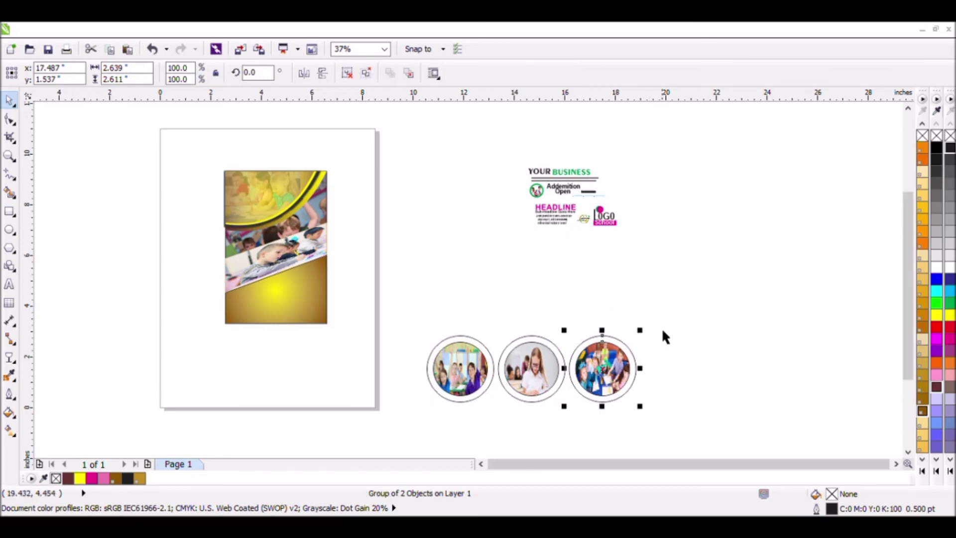
click(667, 315)
drag(667, 315, 407, 417)
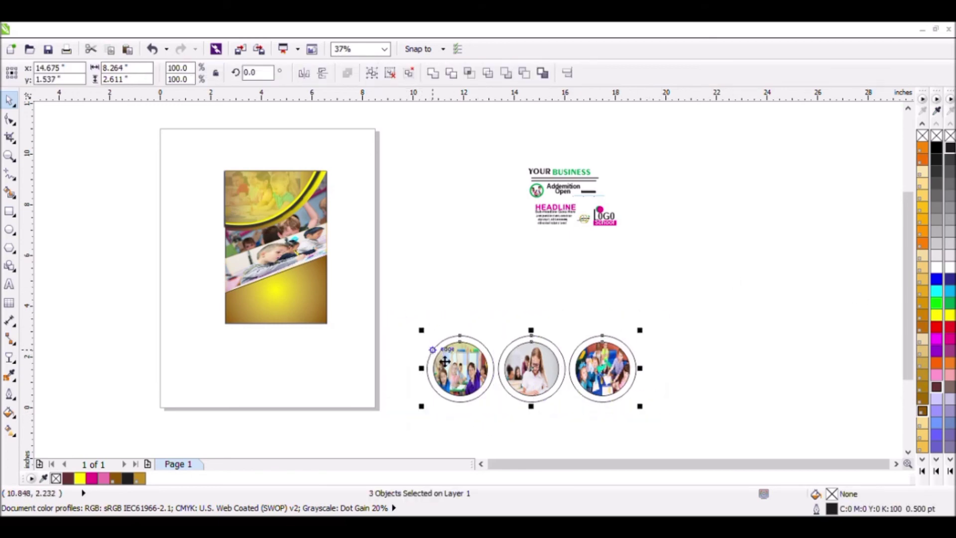
click(456, 194)
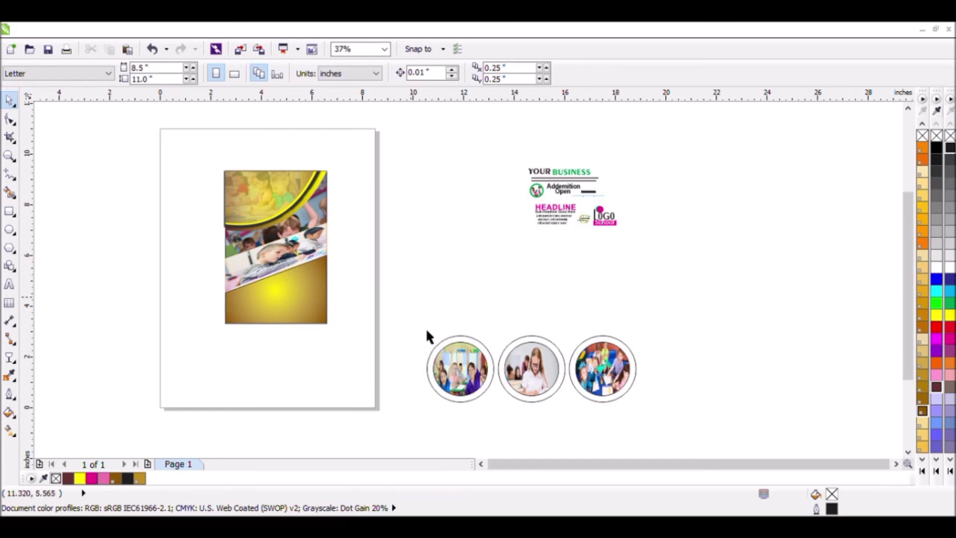
drag(416, 300, 657, 423)
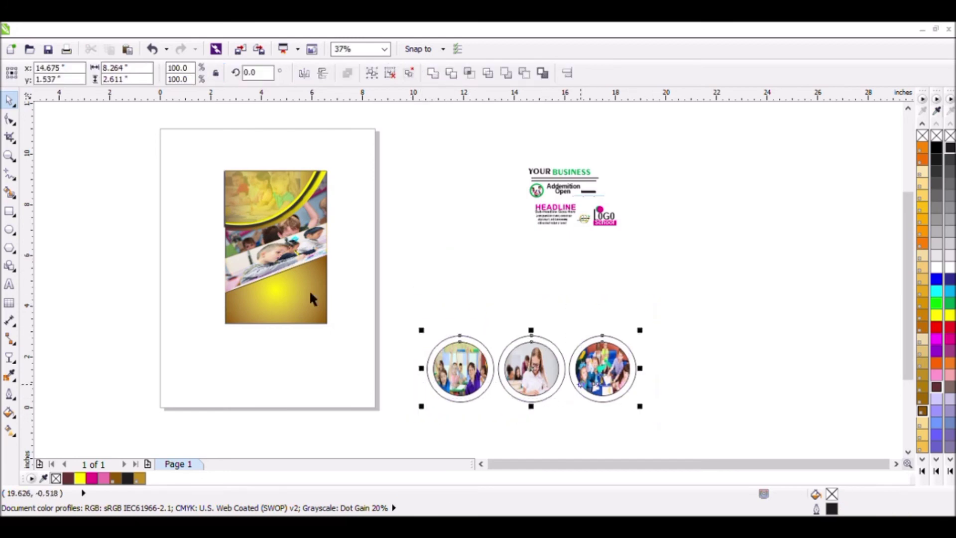
click(669, 292)
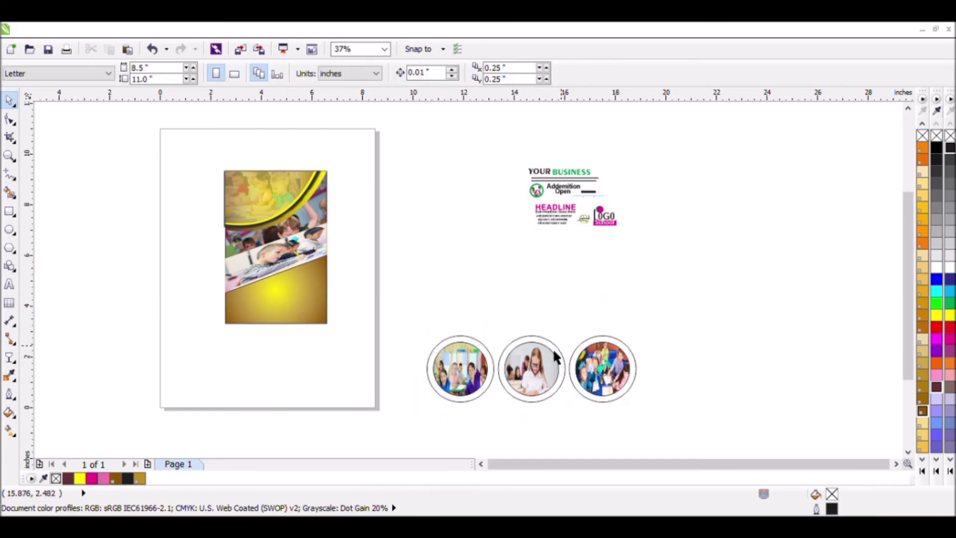
Step: Fill the rings of all three photo circle groups with dark blue (C100 M100 Y0 K0)
click(554, 353)
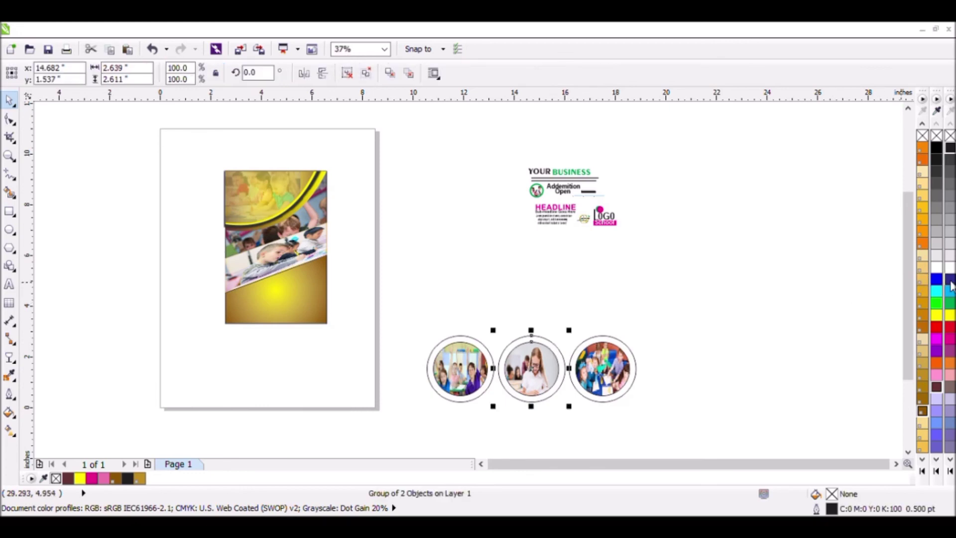
click(950, 282)
click(602, 354)
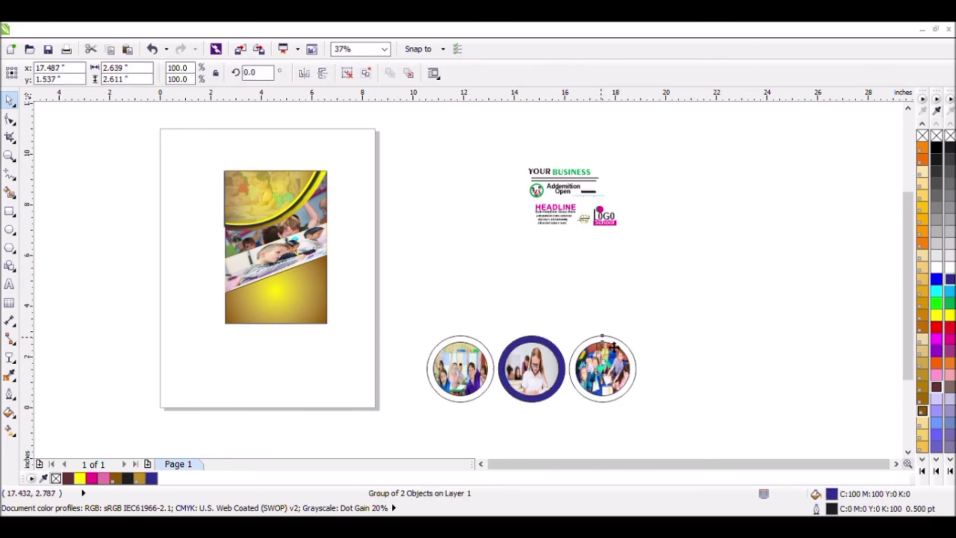
click(950, 283)
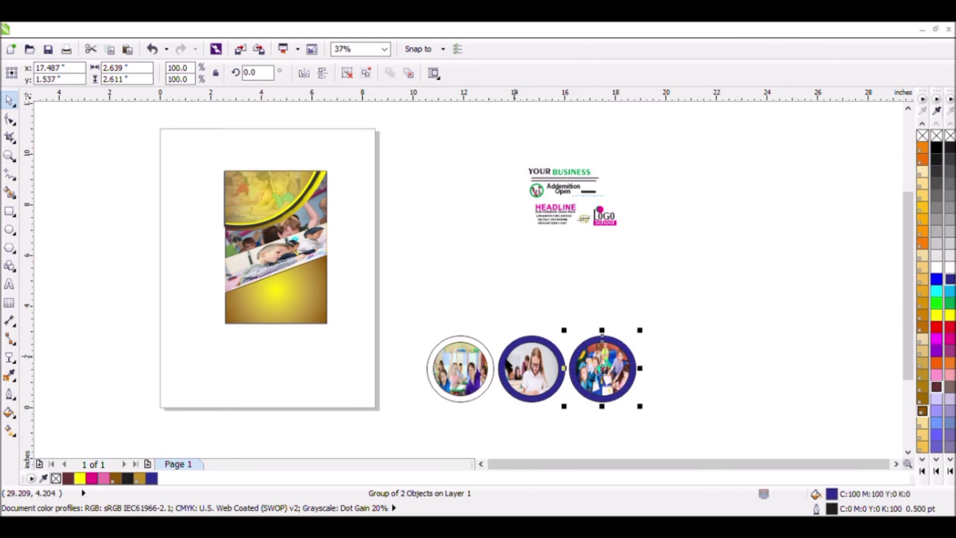
click(487, 361)
click(950, 283)
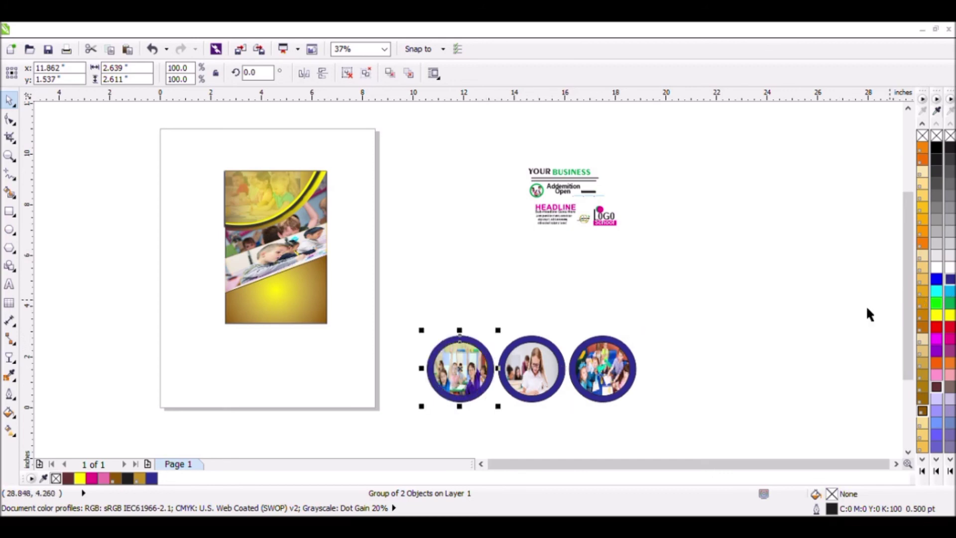
Step: Scale down the photo rings and place the class ring and the about 1 in group-photo ring along the gold shape's slanted edge
drag(673, 313, 414, 419)
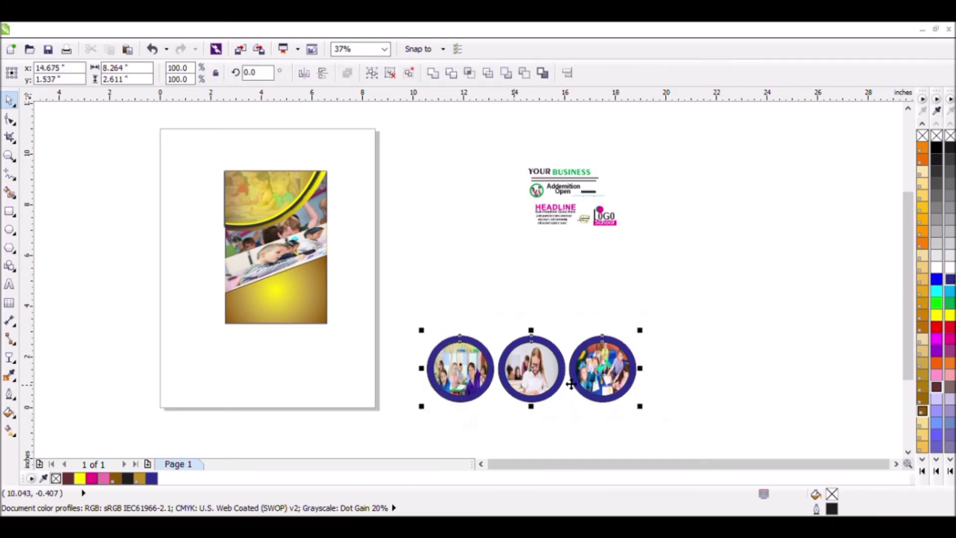
drag(643, 418, 601, 407)
drag(556, 384, 272, 277)
click(122, 297)
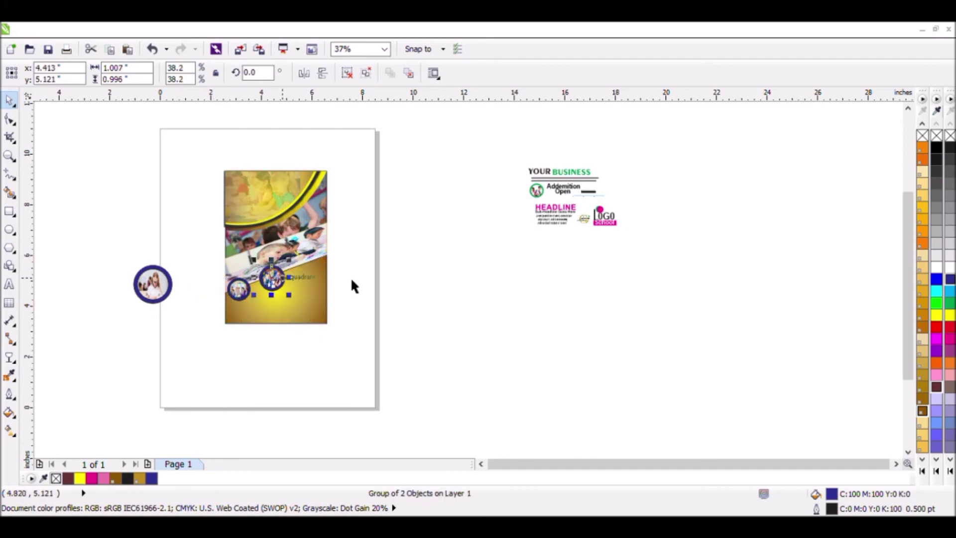
Step: Scale the girl photo ring to about 0.9 in wide and place it at the upper end of the gold shape's slanted edge
click(168, 293)
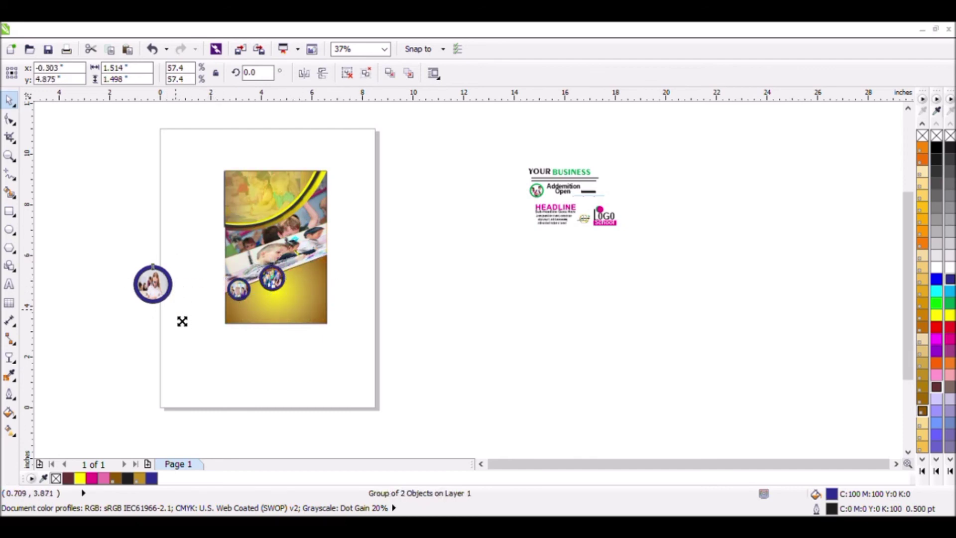
drag(183, 321, 165, 299)
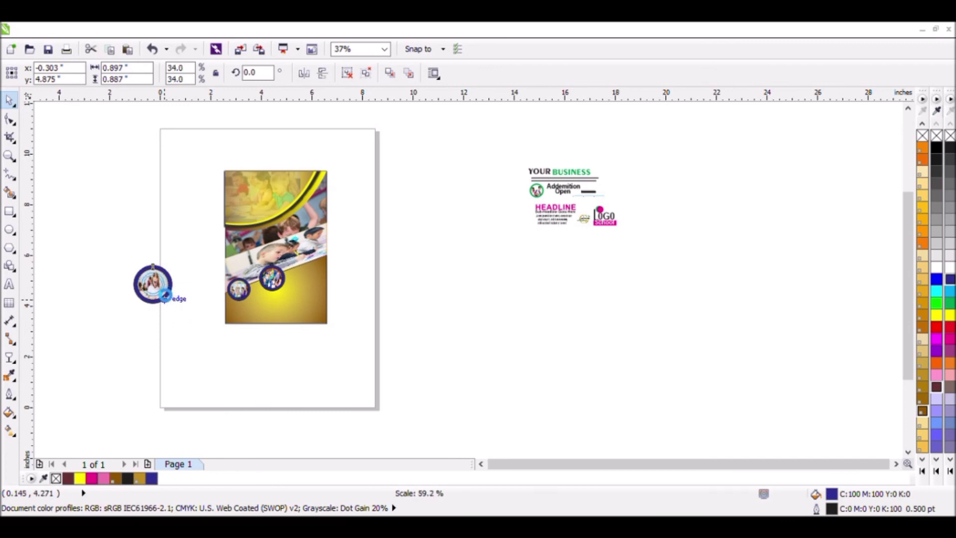
drag(170, 298, 323, 270)
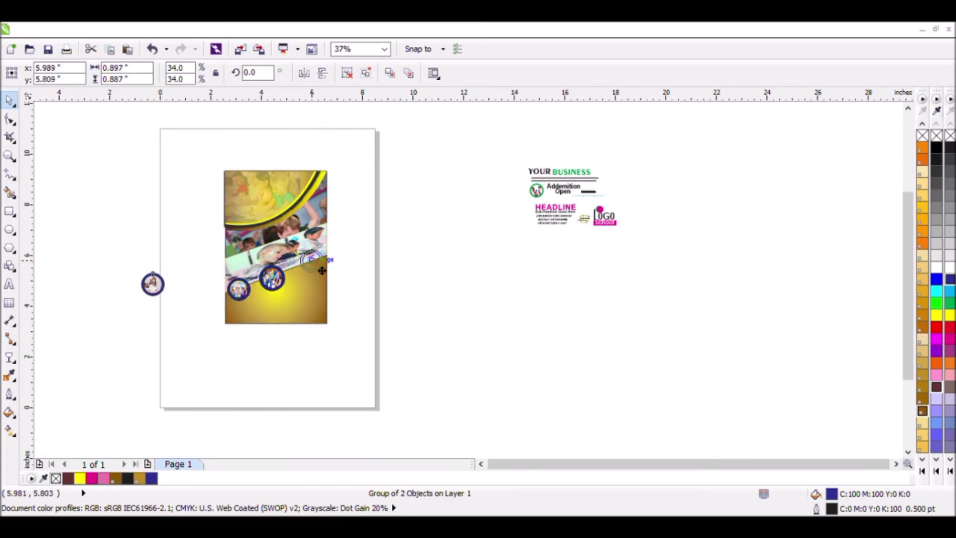
key(Escape)
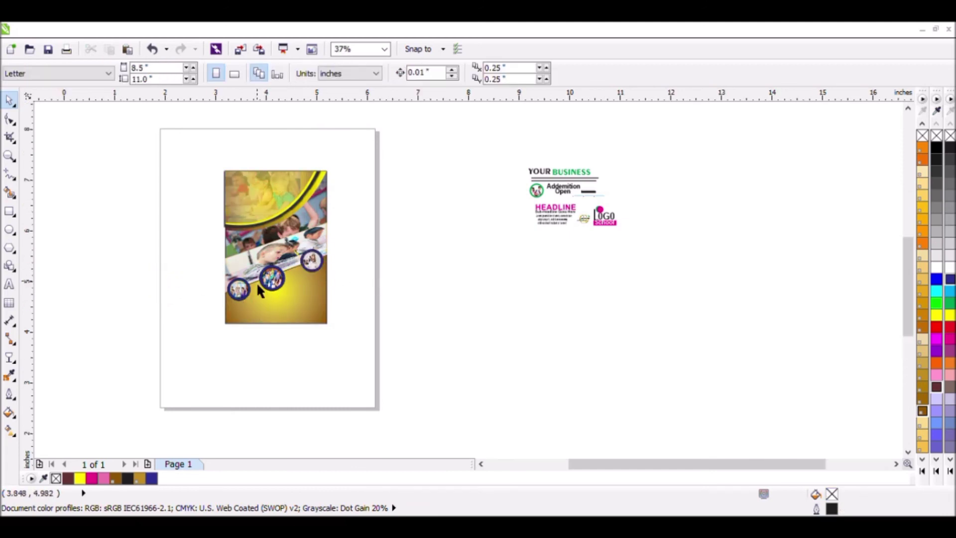
Step: Shift the middle photo ring slightly up and right along the slanted edge to centre it between the other two
scroll(276, 282, up, 2)
click(286, 291)
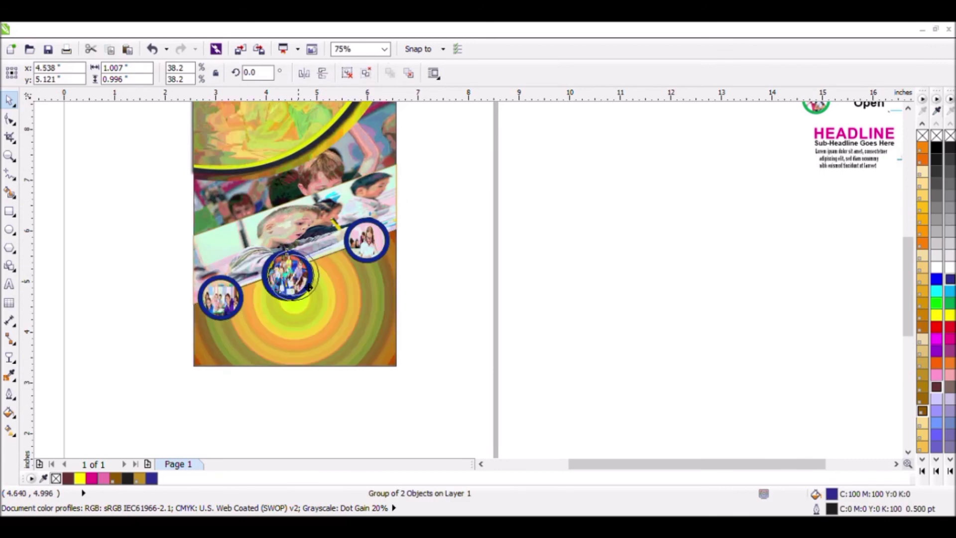
click(513, 270)
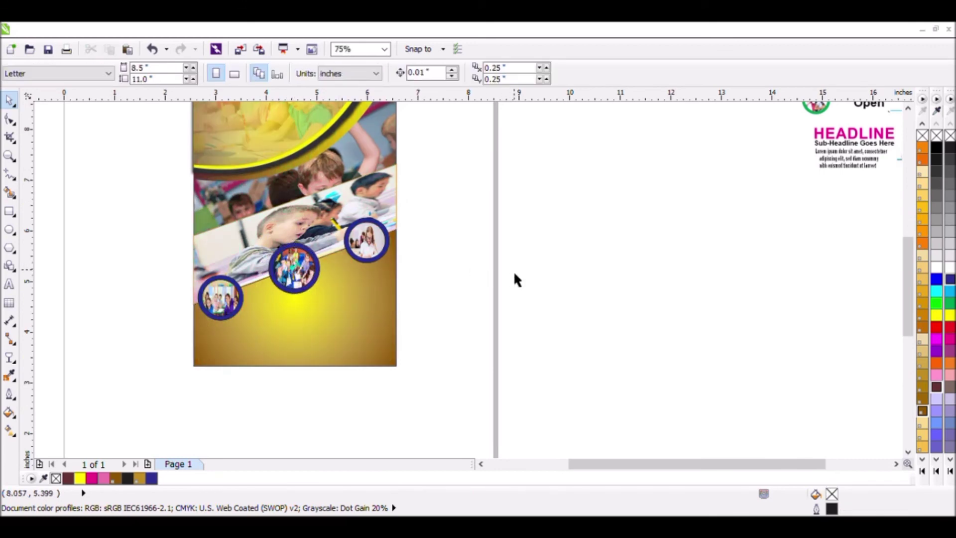
Step: Select all parts of the pink LOGO SCHOOL logo beside the page and group them
scroll(513, 270, down, 2)
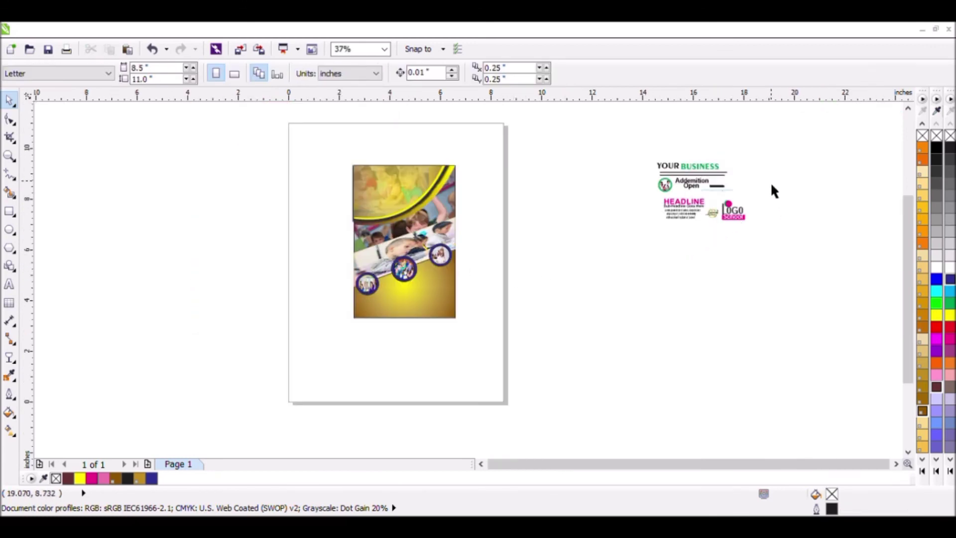
drag(771, 183, 720, 247)
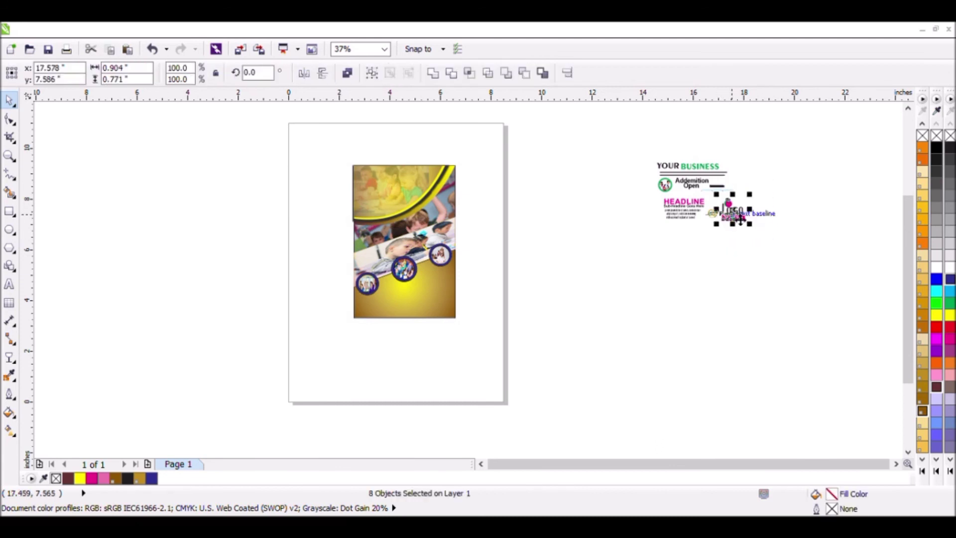
click(750, 205)
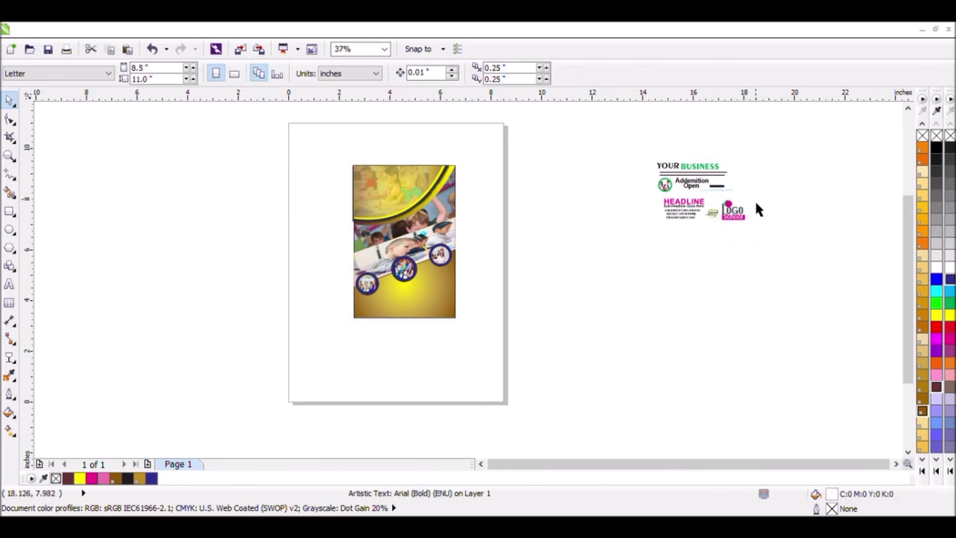
click(739, 225)
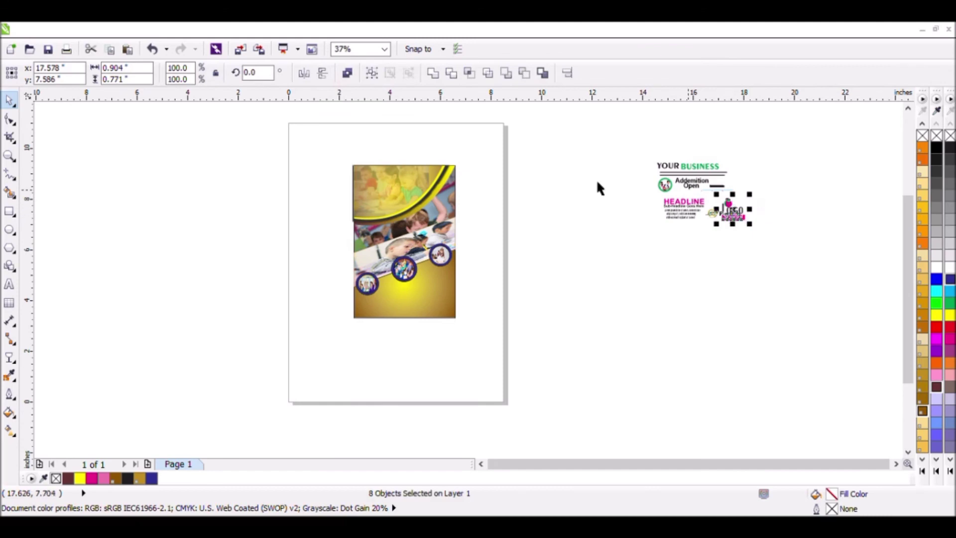
key(ctrl+g)
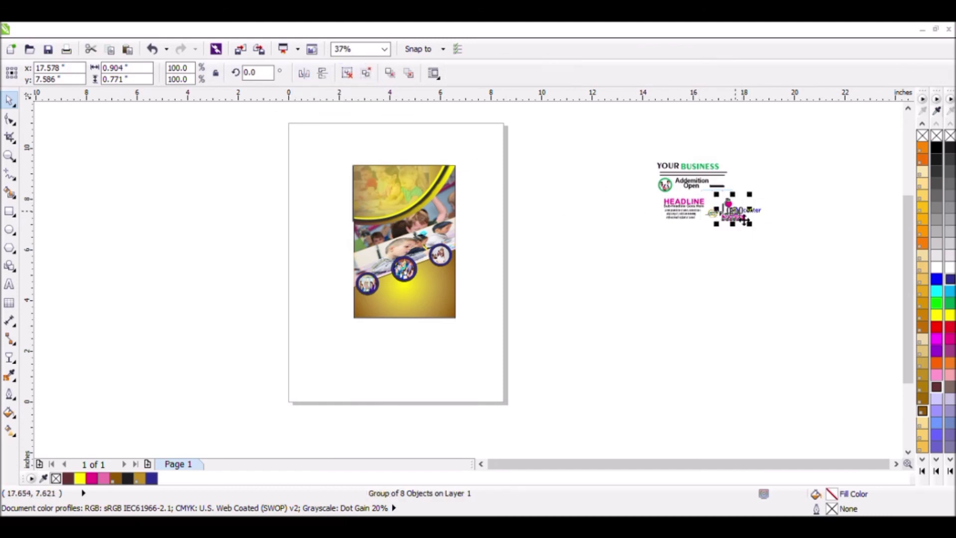
Step: Place a copy of the grouped LOGO School logo in the flyer's upper-left corner, over the gold-tinted photo
drag(717, 213, 380, 188)
click(527, 157)
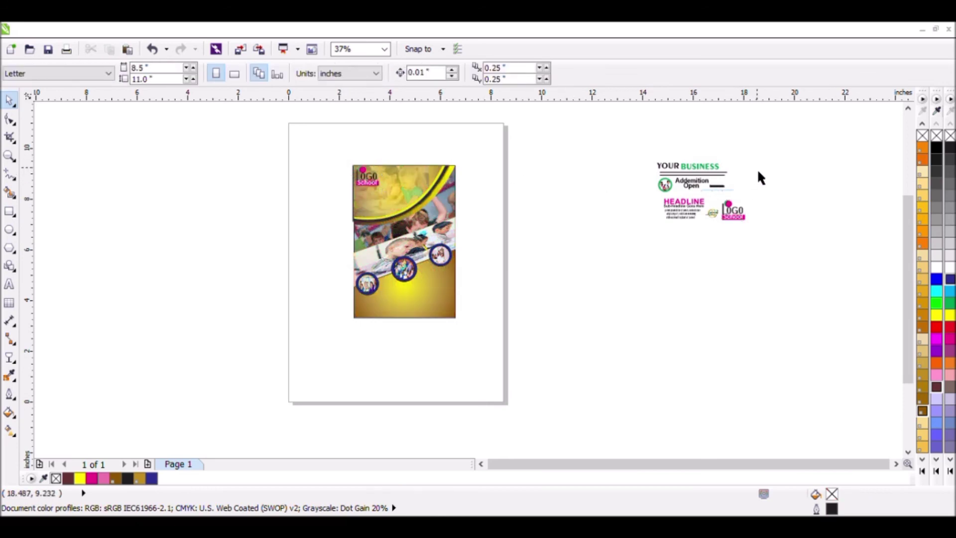
Step: Place a copy of the HEADLINE text block on the gold area, just below the girl photo ring
click(673, 211)
click(651, 205)
drag(706, 230, 444, 299)
scroll(459, 296, up, 4)
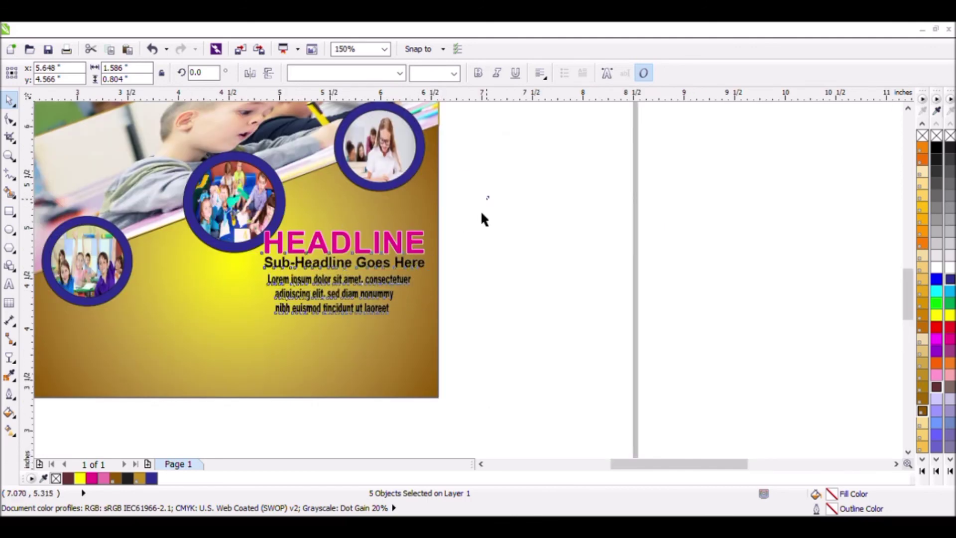
drag(489, 197, 244, 357)
drag(355, 280, 363, 291)
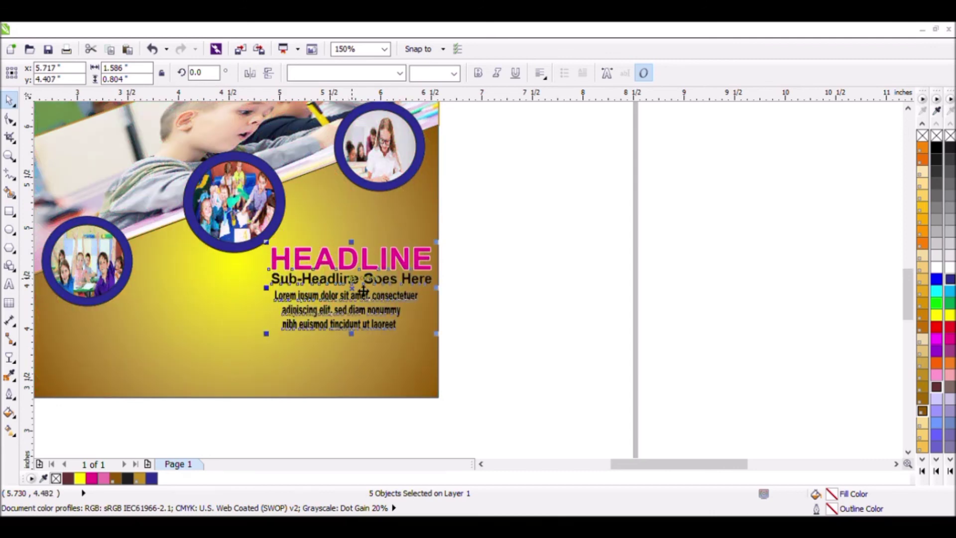
Step: Rotate the HEADLINE text block about 40.7 degrees and enlarge it to about 1.9 by 2.0 in
click(376, 291)
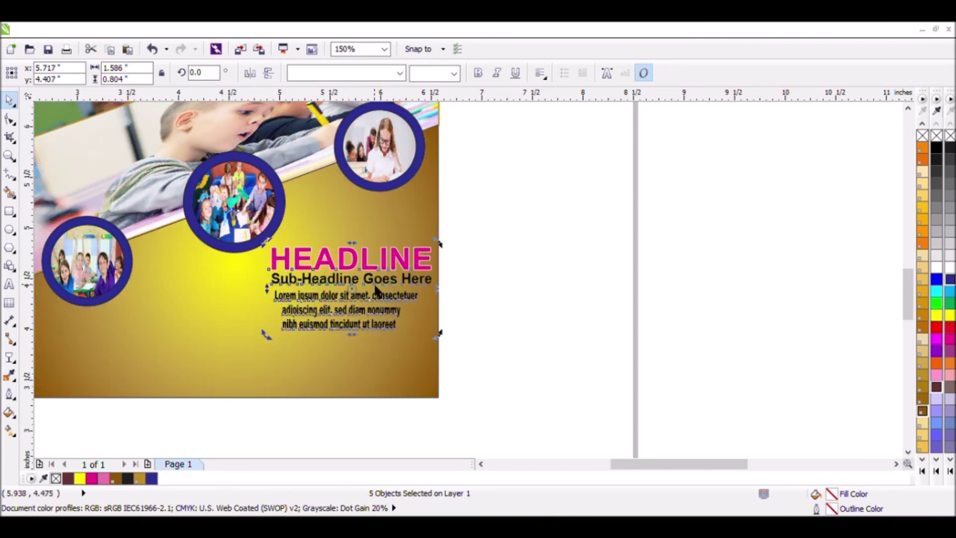
drag(442, 338, 484, 224)
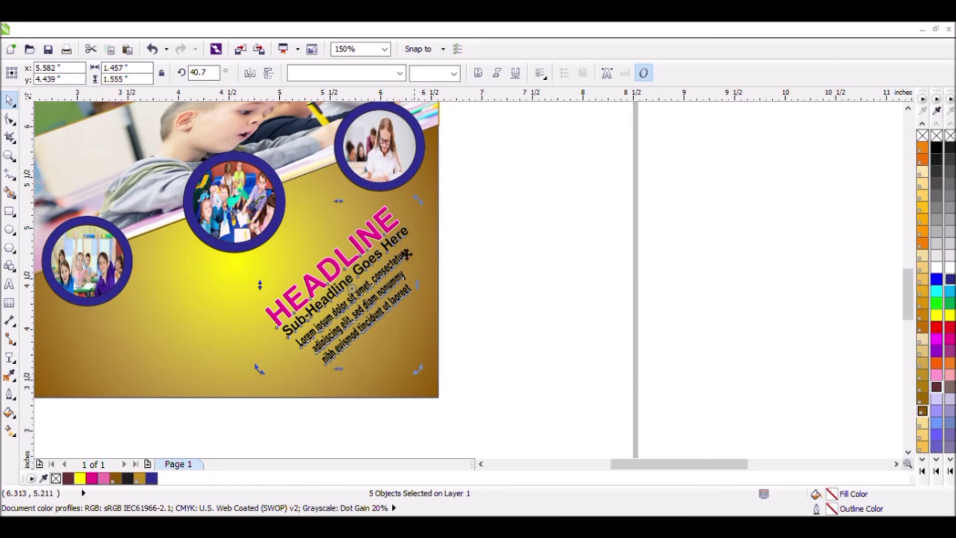
click(383, 243)
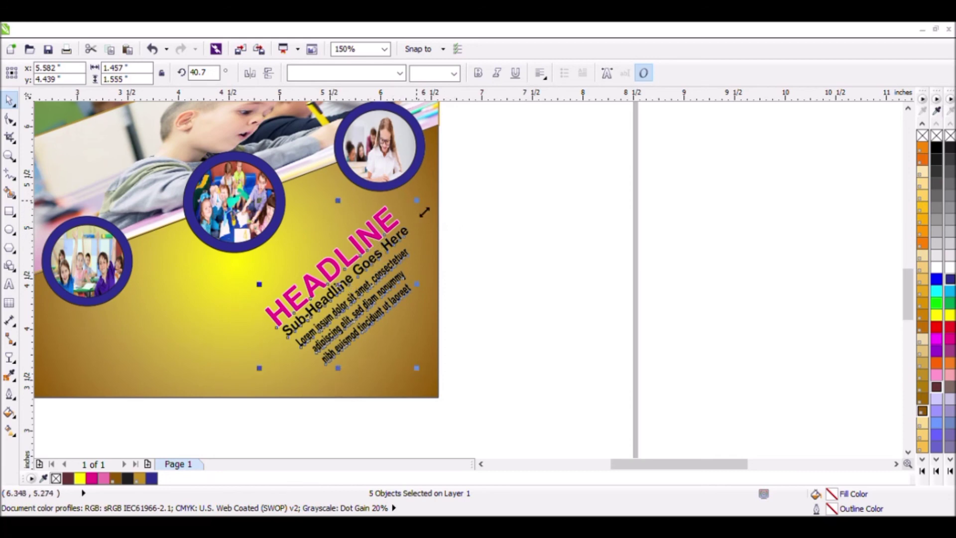
drag(416, 200, 441, 191)
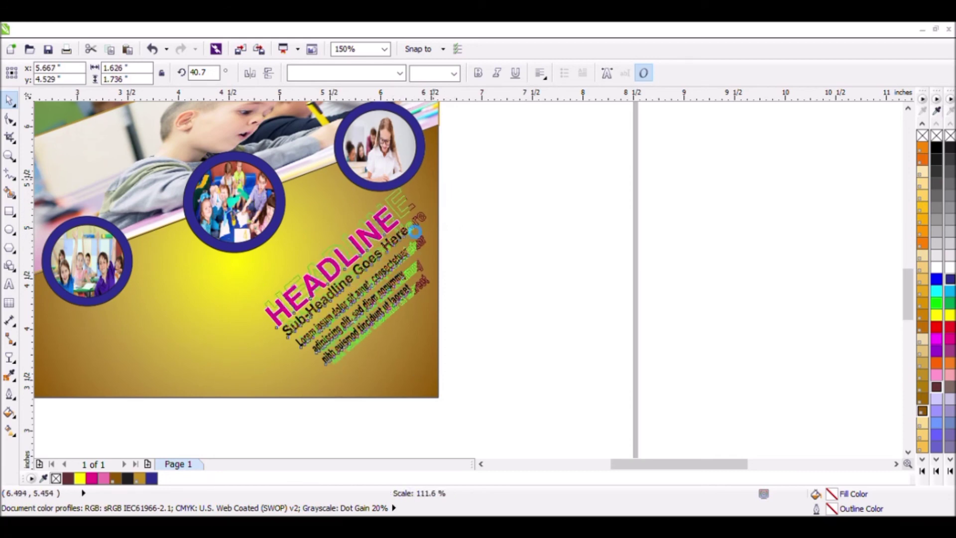
drag(415, 230, 415, 230)
drag(265, 382, 251, 412)
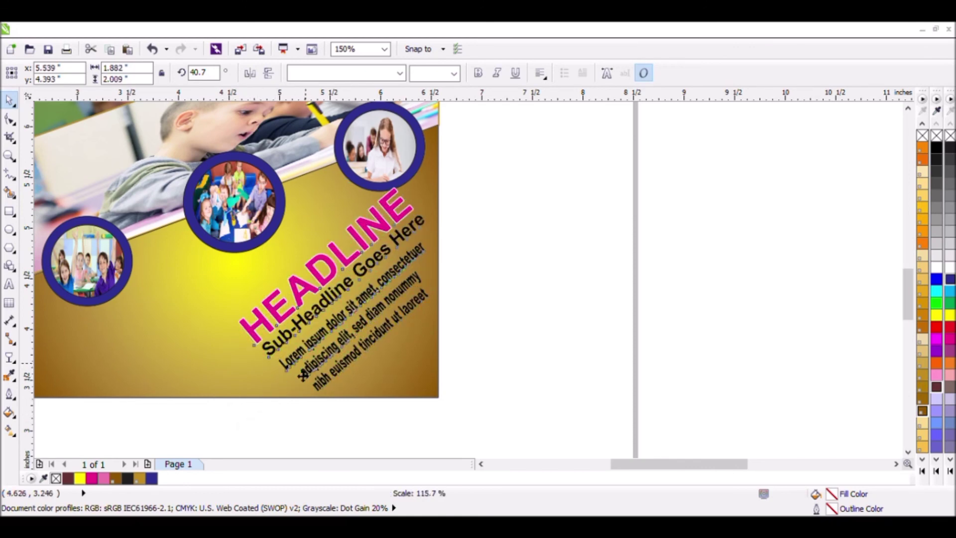
click(506, 216)
Step: Delete the leftover HEADLINE text and logo originals beside the page, keeping the YOUR BUSINESS block
scroll(506, 216, down, 1)
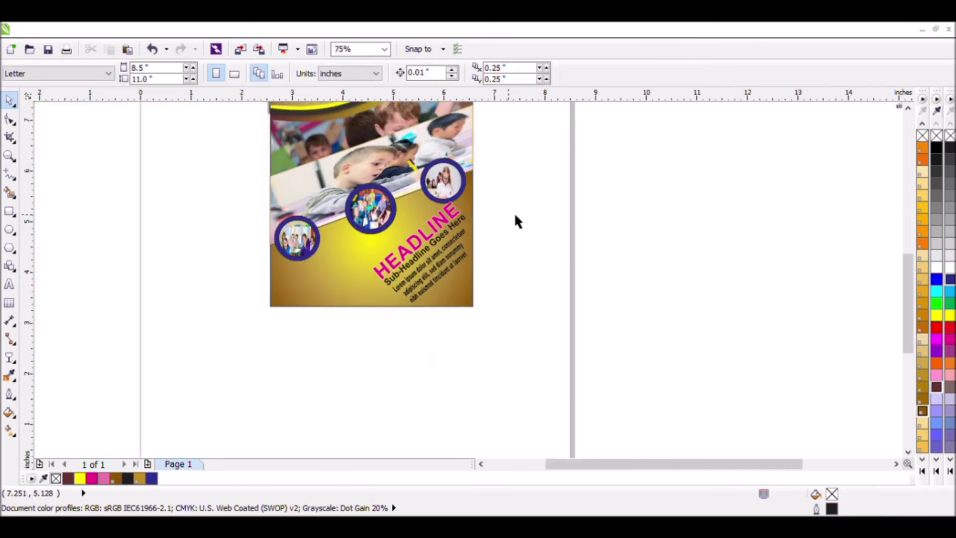
scroll(522, 199, down, 1)
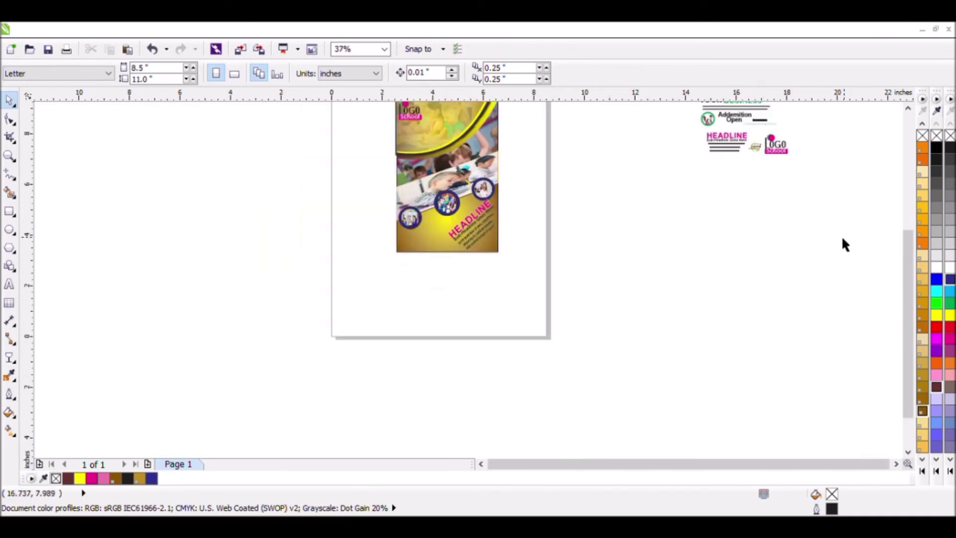
scroll(863, 190, down, 1)
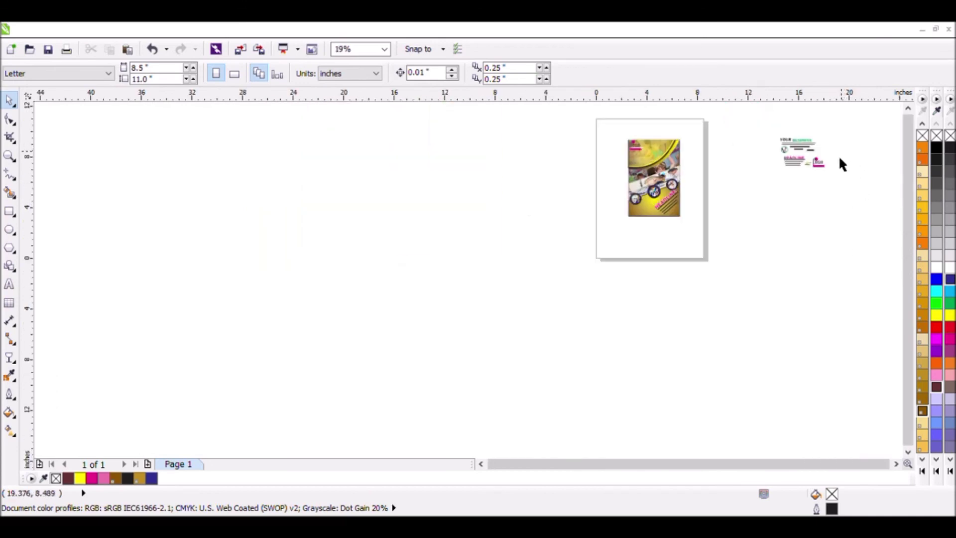
drag(840, 154, 781, 189)
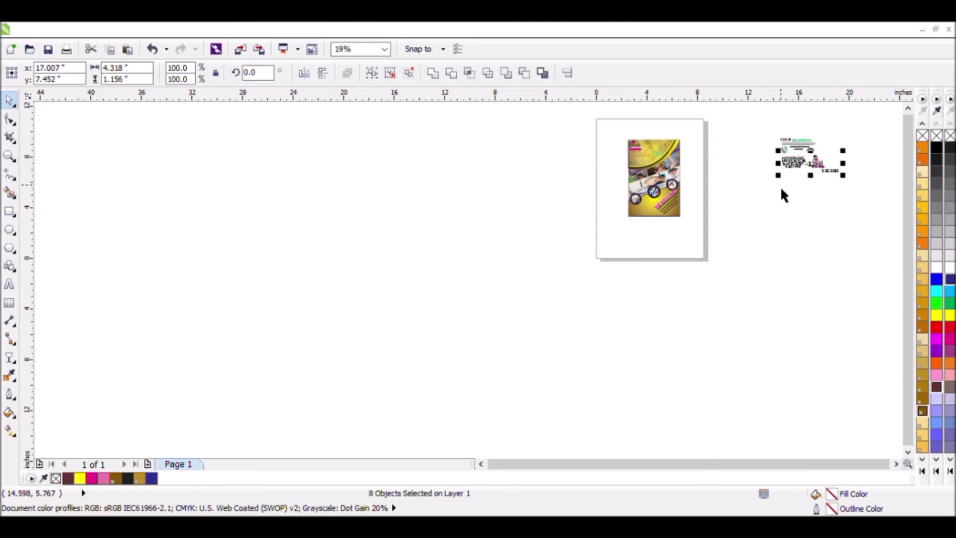
click(781, 186)
Step: Place a grouped copy of the YOUR BUSINESS block, about 1.18 in wide, in the flyer's lower-left corner and delete the original
scroll(843, 128, up, 1)
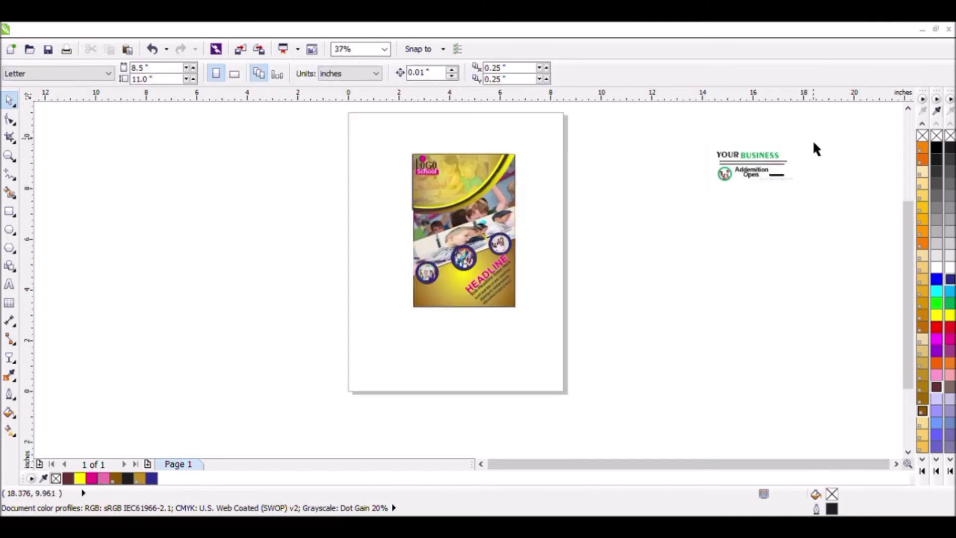
drag(813, 140, 689, 206)
drag(757, 171, 442, 310)
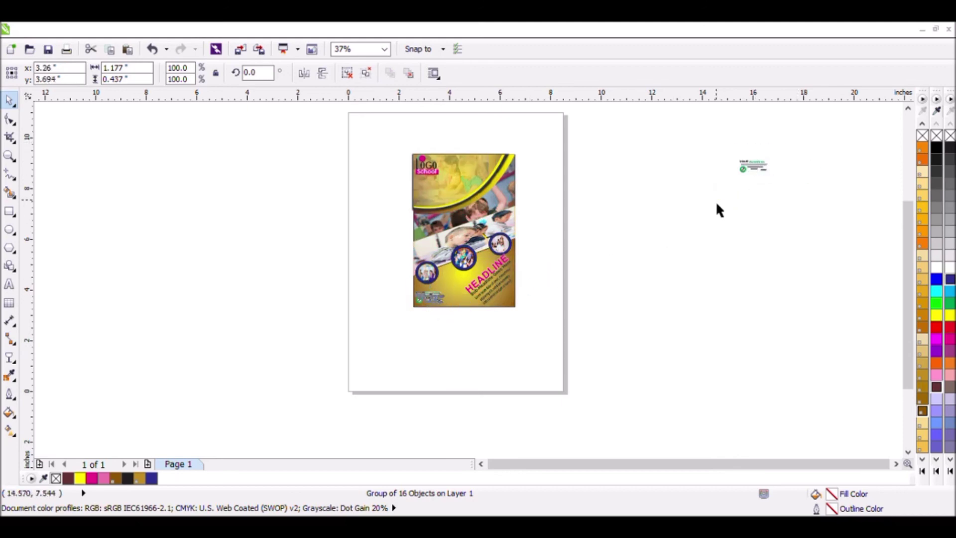
key(Delete)
Step: Rotate the YOUR BUSINESS block on the flyer about 25.1 degrees so it slants upward like the photo edge
click(10, 156)
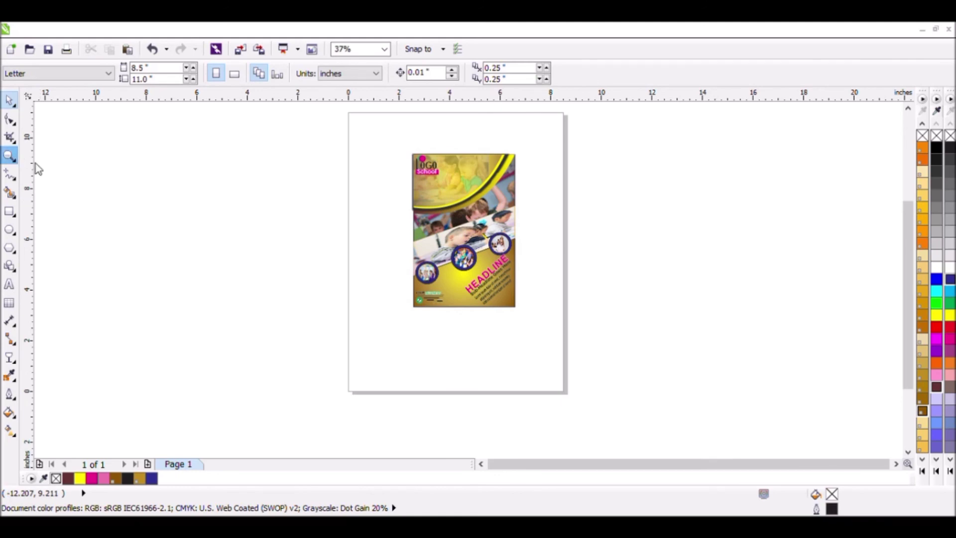
drag(388, 263, 489, 327)
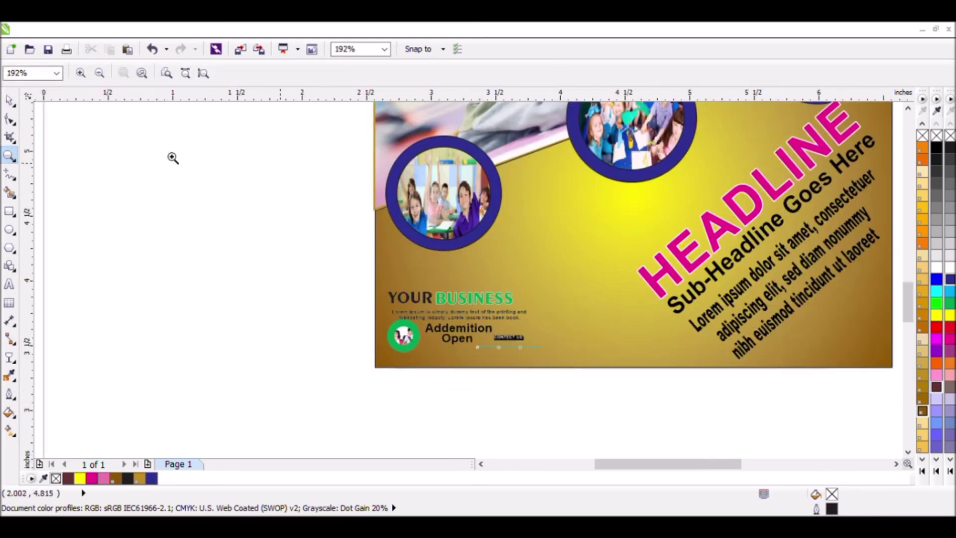
click(10, 100)
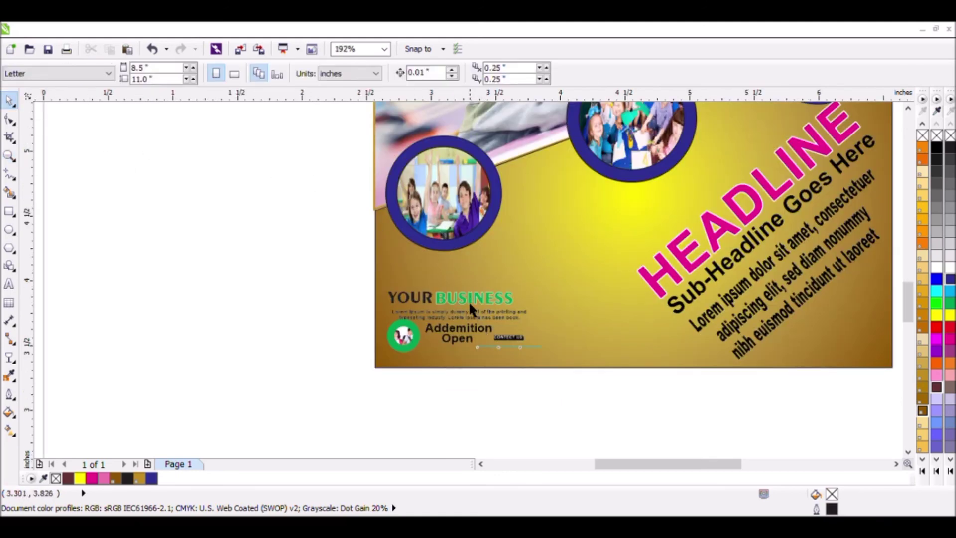
click(470, 305)
click(495, 328)
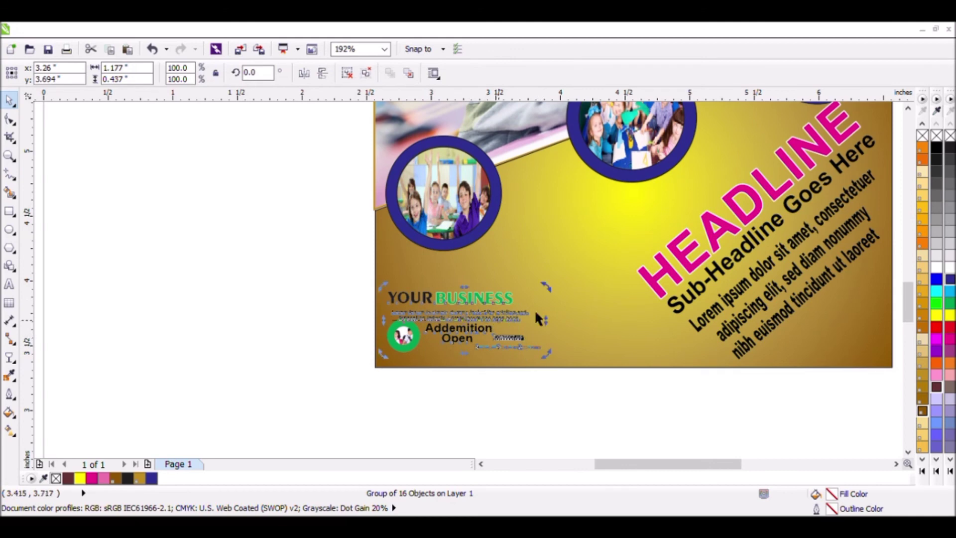
drag(558, 301, 547, 254)
click(502, 381)
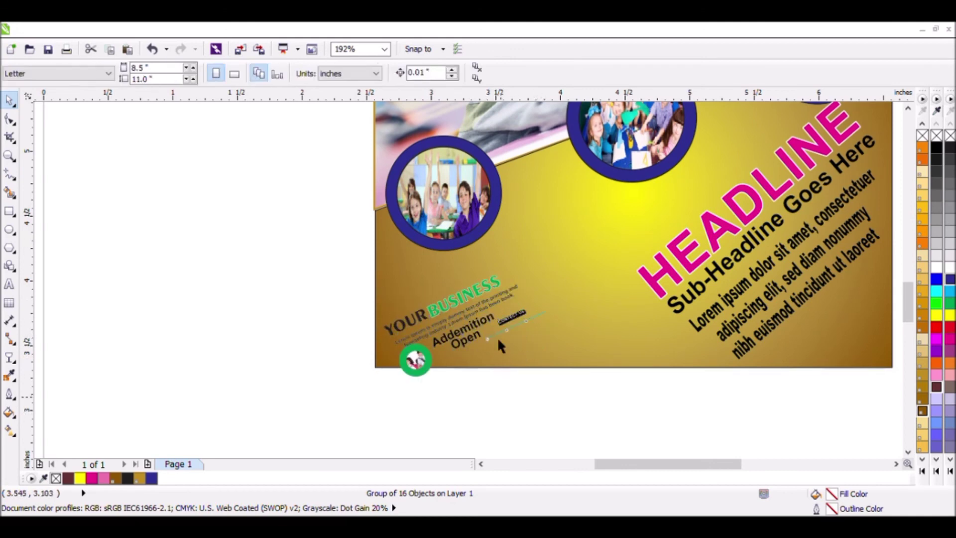
Step: Enlarge the YOUR BUSINESS block to about 1.83 by 1.1 in and move it up beneath the class photo ring
click(496, 292)
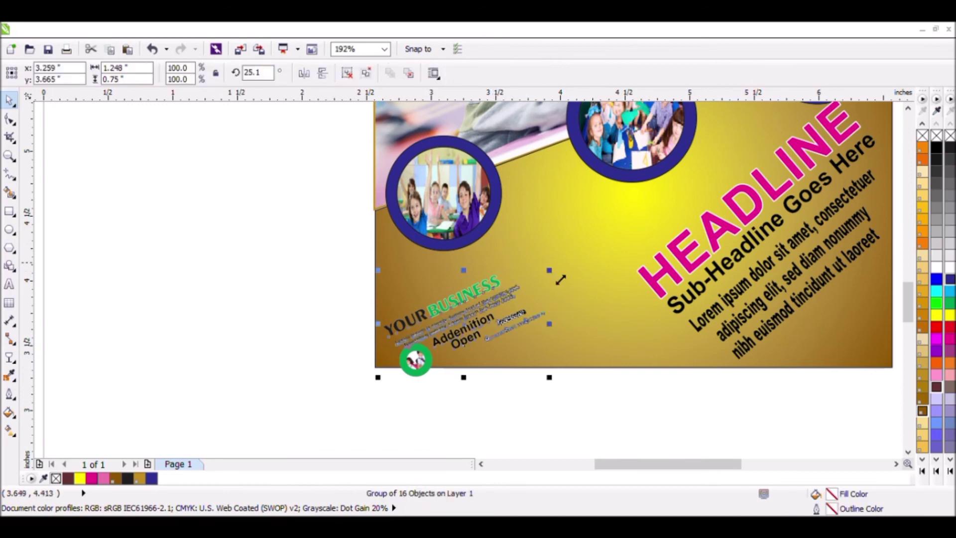
drag(561, 280, 636, 192)
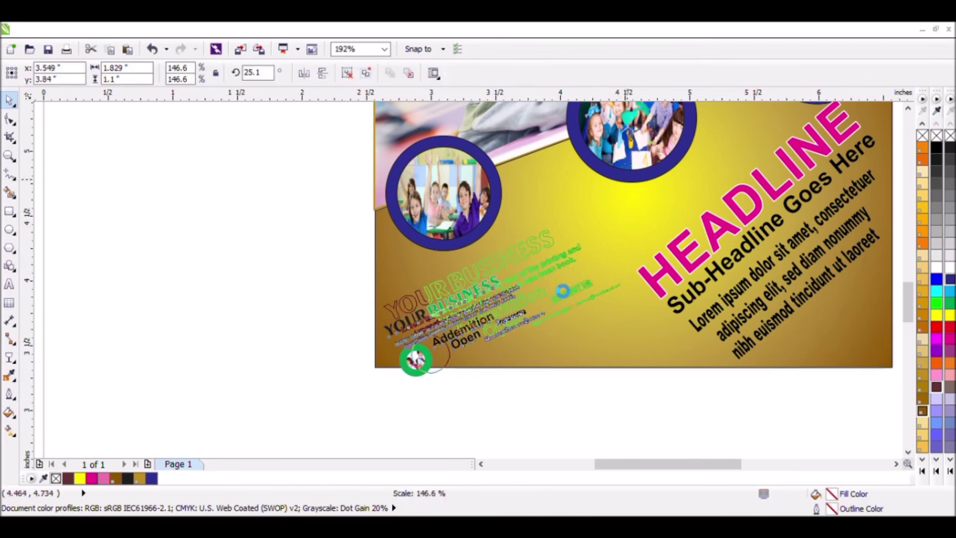
drag(516, 322, 516, 283)
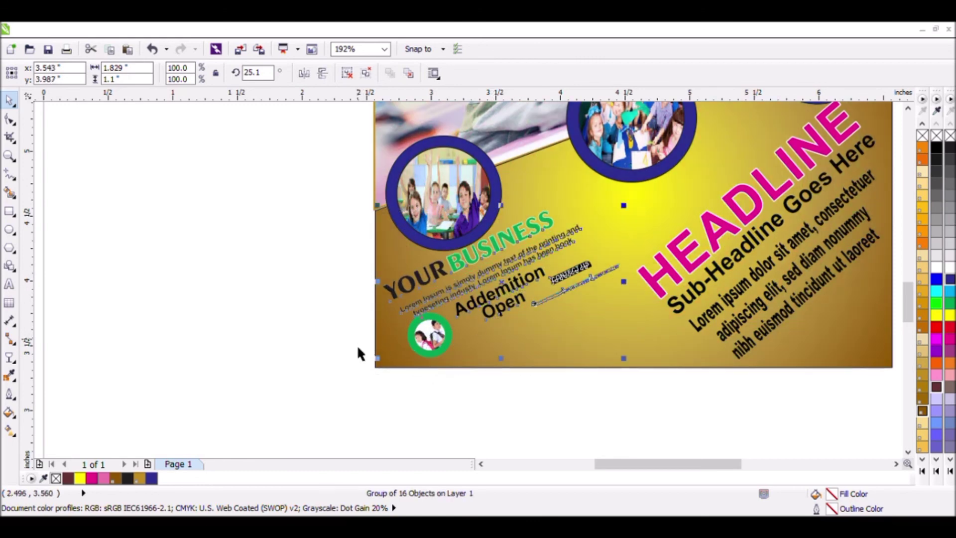
click(307, 305)
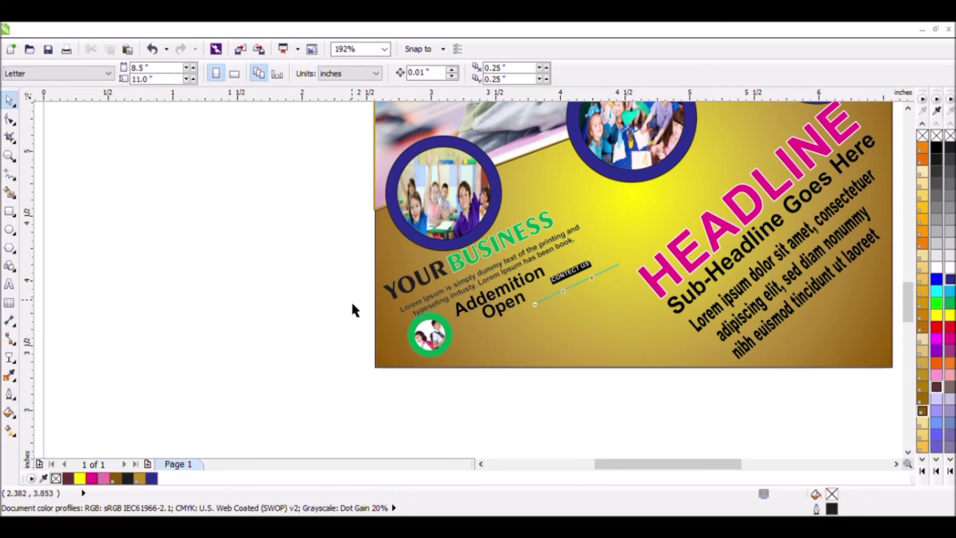
Step: Examine the layout of the whole flyer
scroll(351, 301, down, 3)
scroll(358, 313, down, 2)
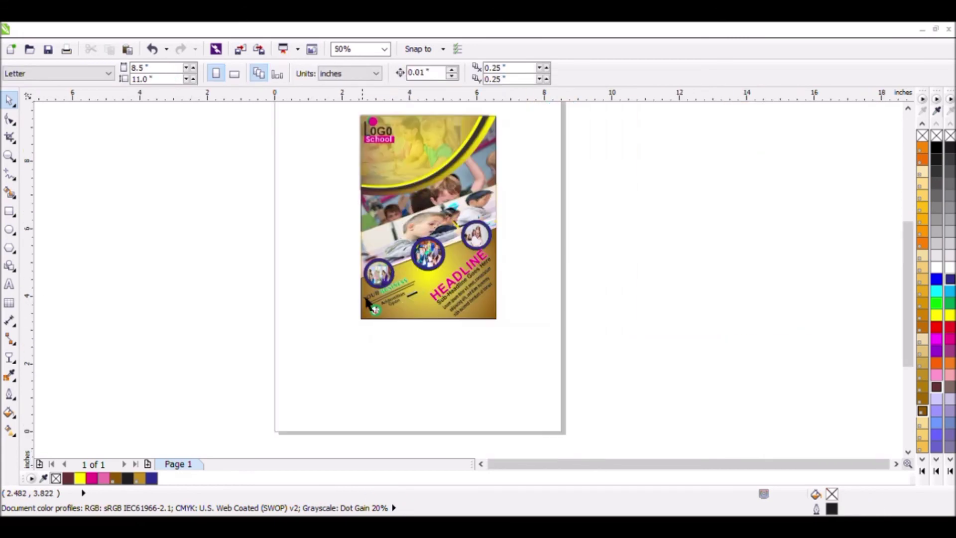
click(10, 210)
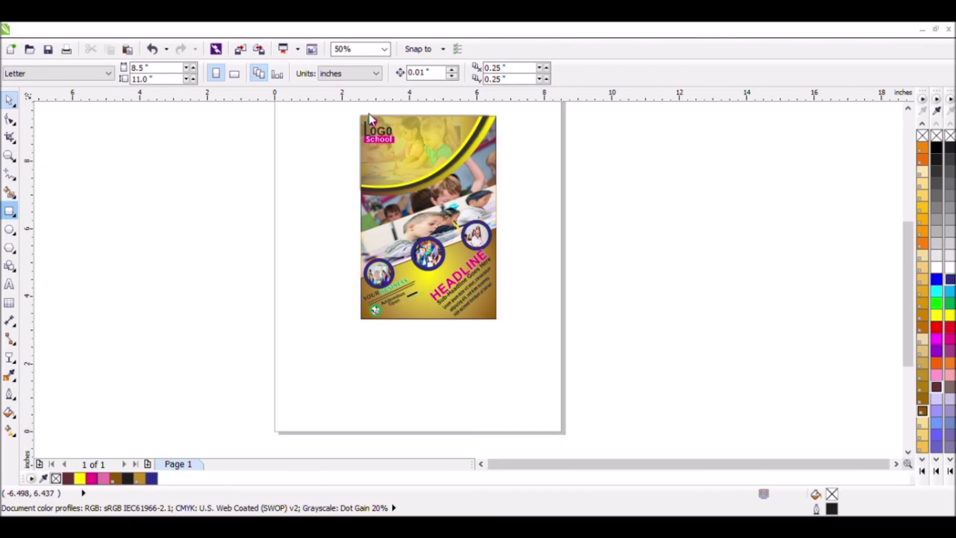
key(z)
drag(343, 109, 531, 351)
click(9, 102)
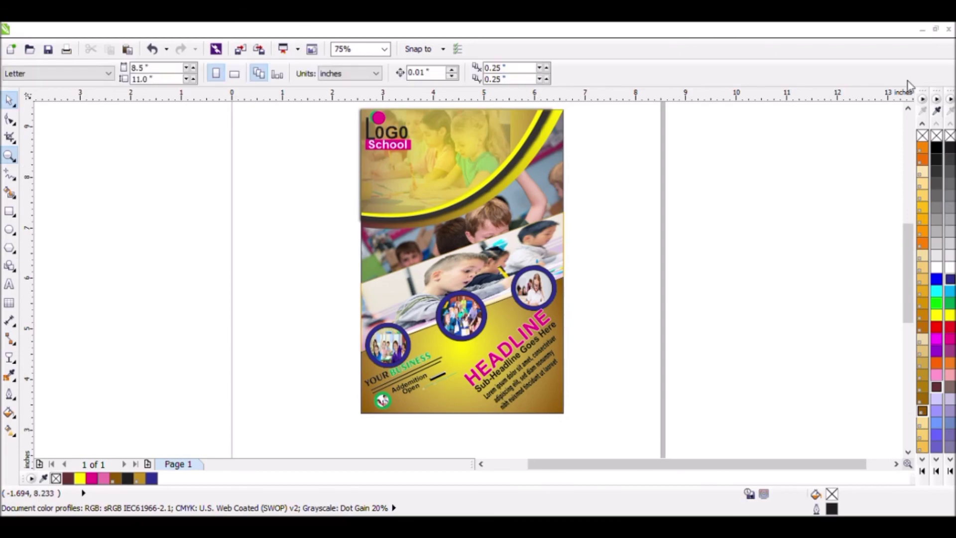